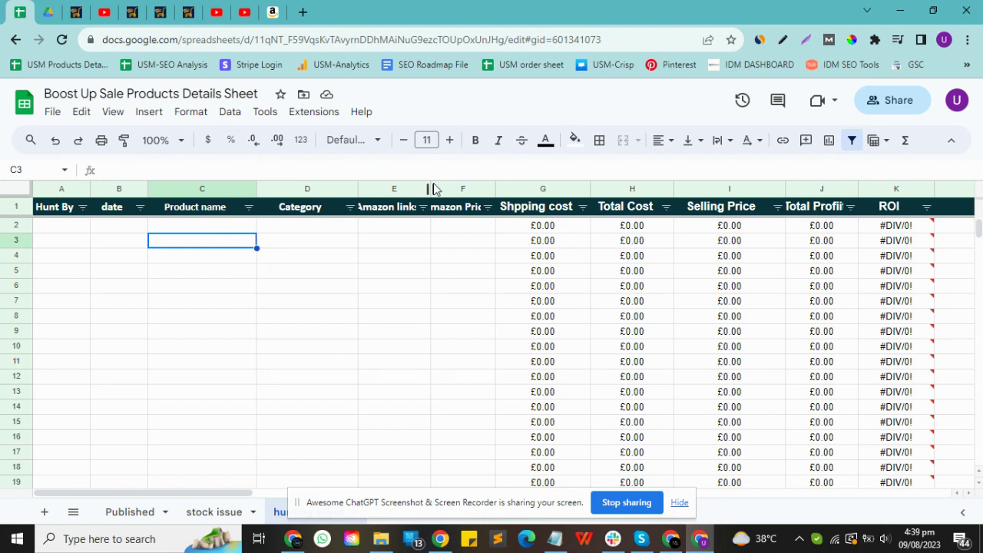
Step: Widen the Amazon links and Amazon Price columns so their full header texts fit
left_click_drag(431, 188, 466, 187)
left_click(438, 269)
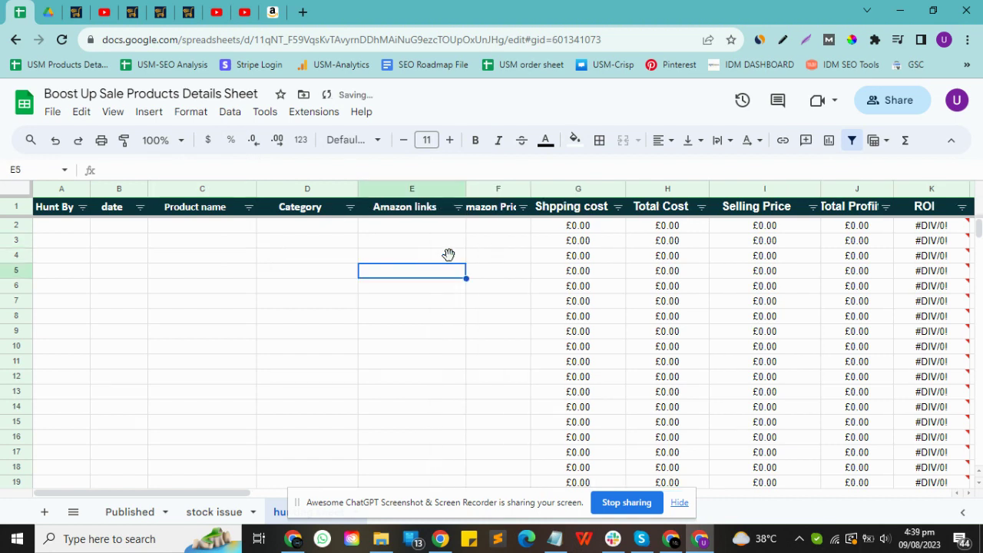
left_click_drag(530, 189, 558, 189)
left_click(391, 240)
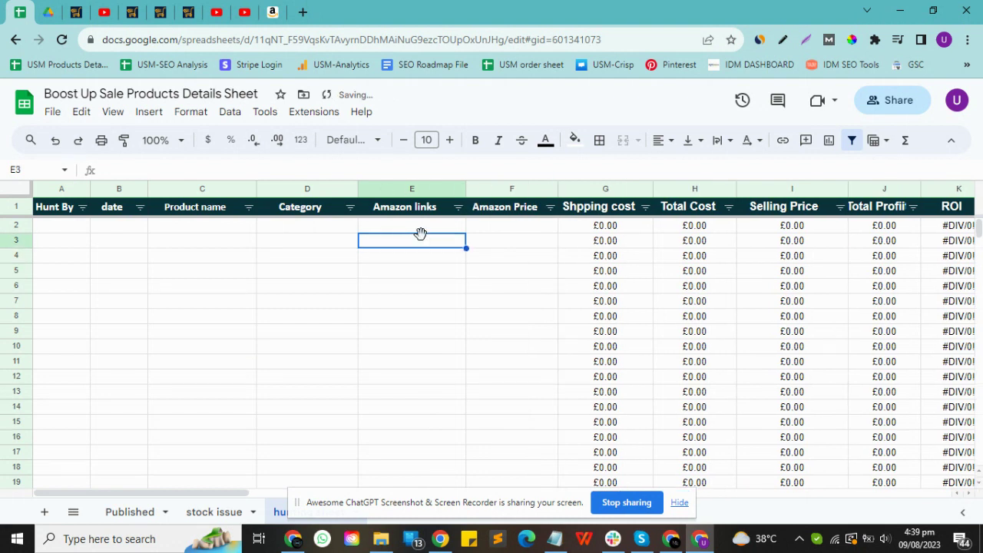
left_click(503, 243)
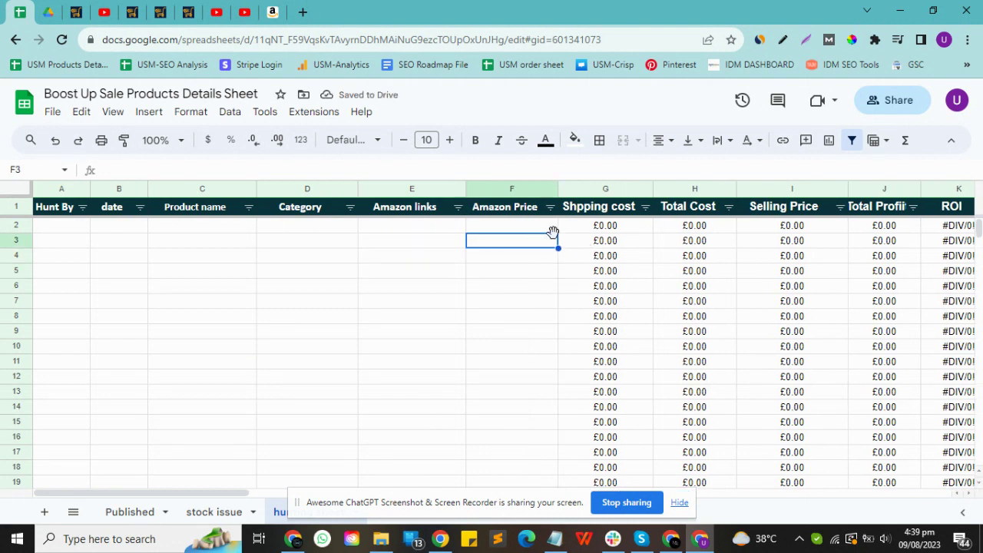
Step: Switch to the Amazon UK page and return to the start of its home page
left_click(273, 11)
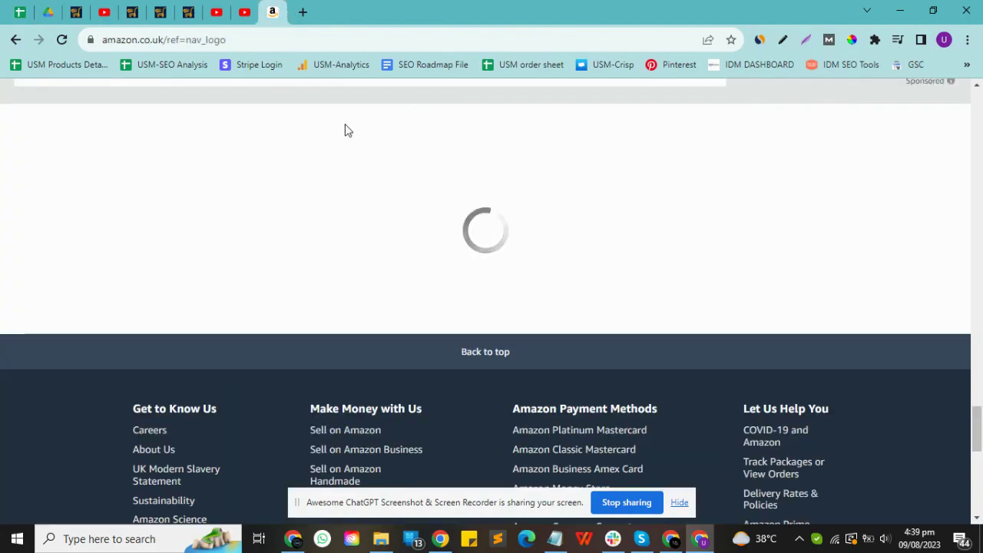
scroll(473, 202, "up", 20)
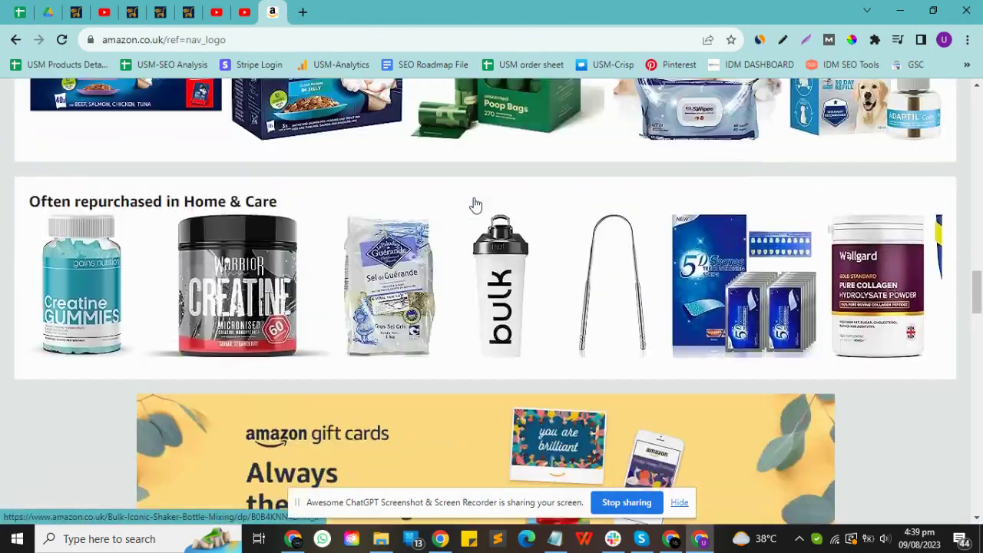
scroll(473, 202, "up", 15)
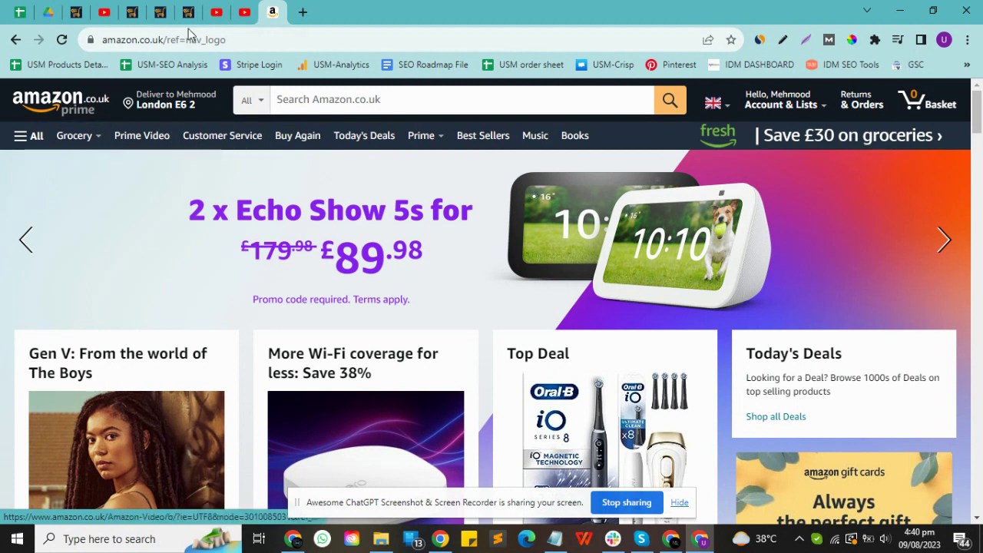
Step: Switch to the boostupsale.com store and view its list of product categories
left_click(136, 9)
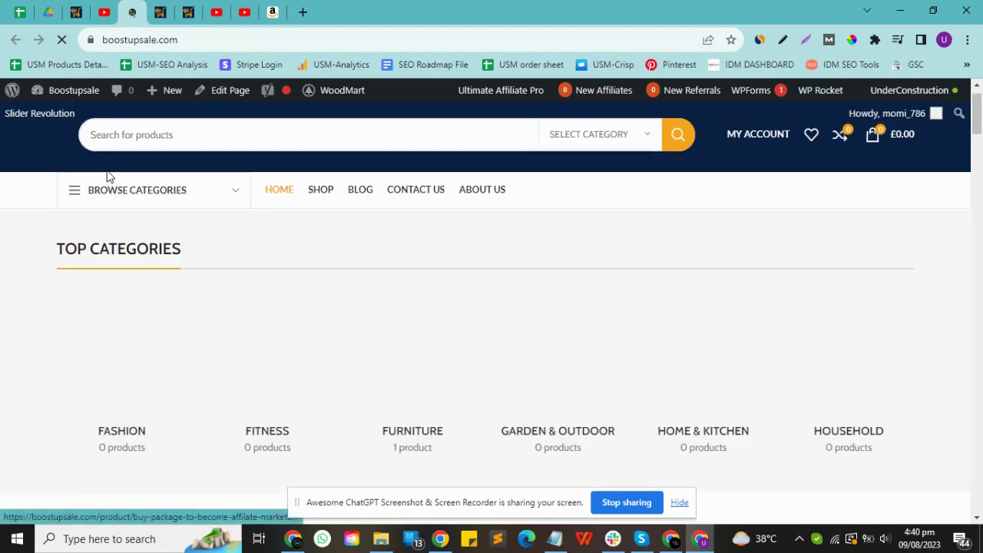
mouse_move(176, 233)
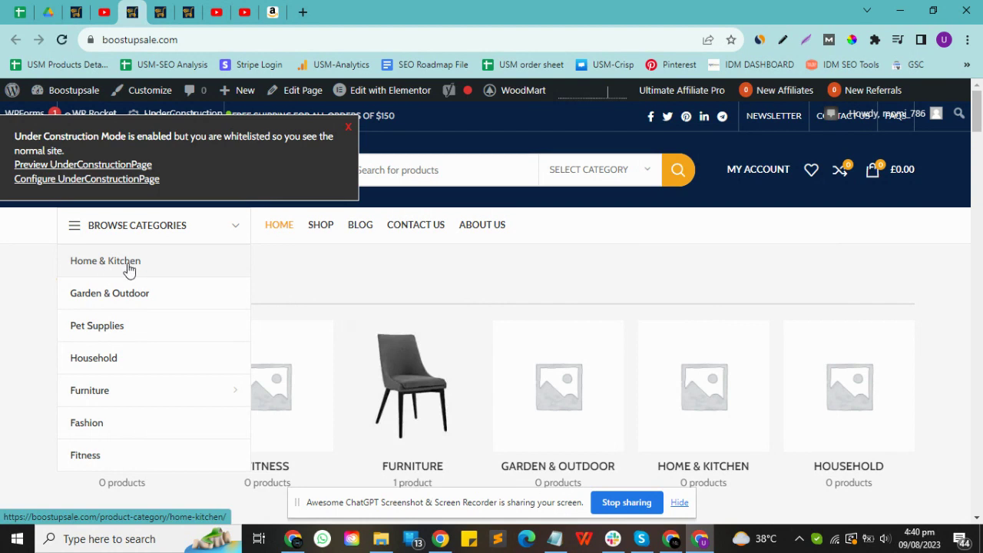
Step: Back on Amazon UK, expand the full list of departments and open Home, Garden, Pets & DIY
left_click(273, 12)
mouse_move(77, 146)
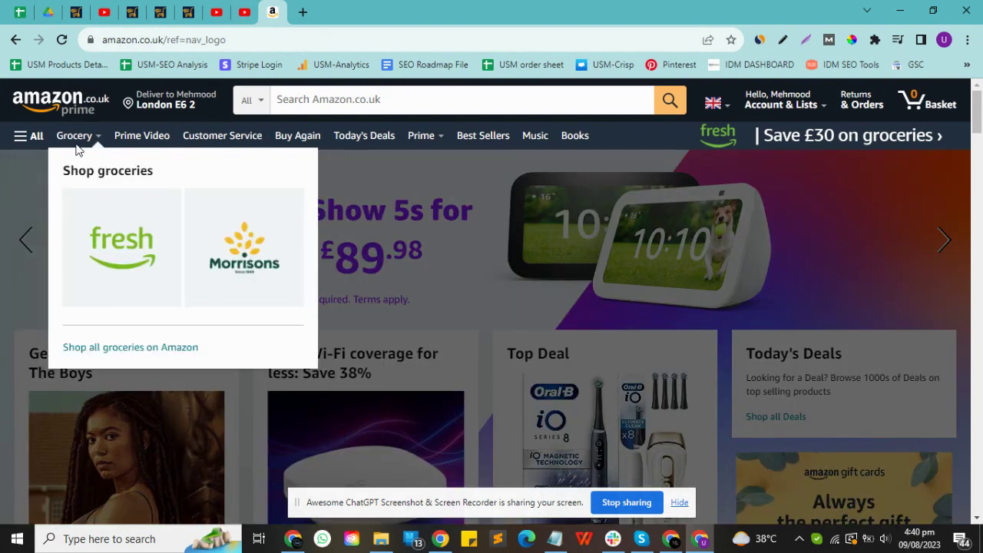
left_click(28, 134)
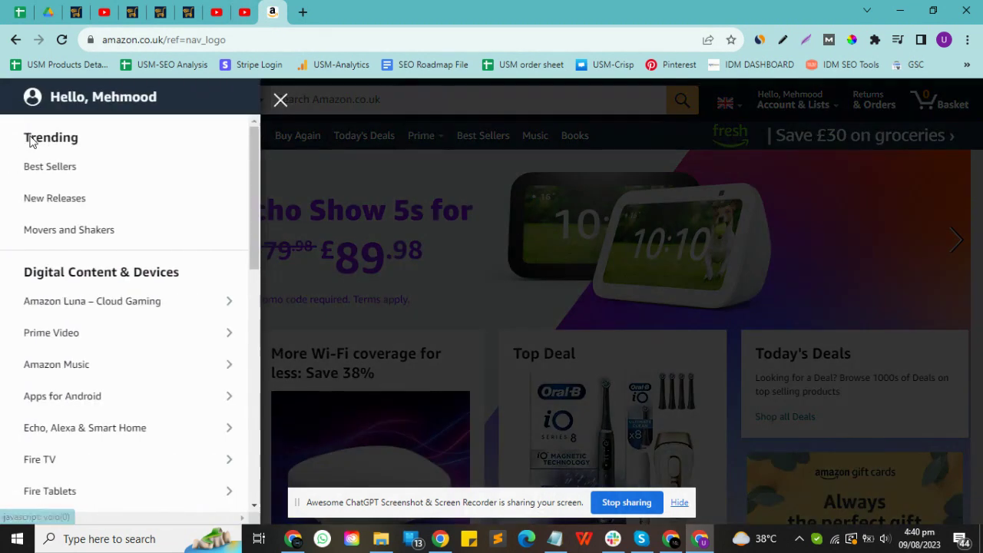
scroll(103, 254, "down", 4)
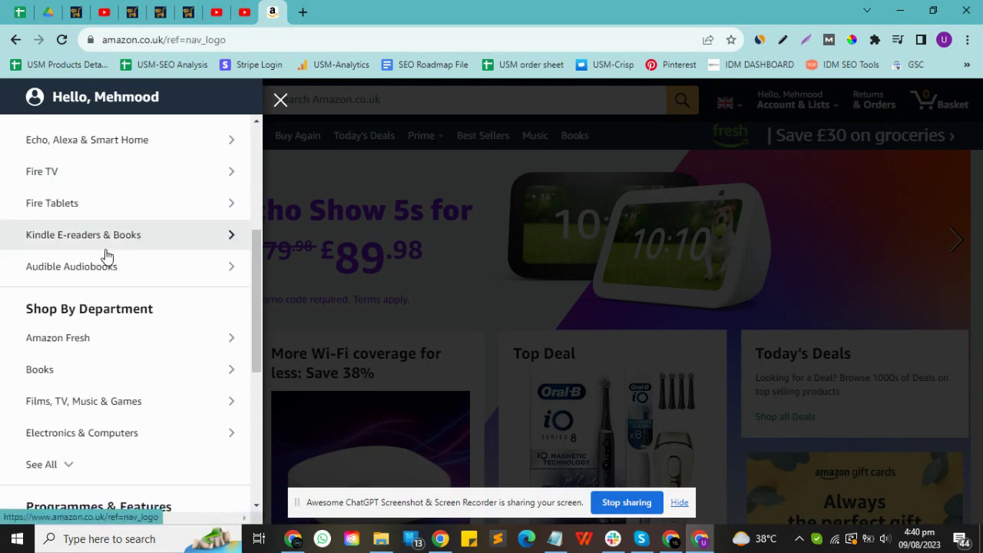
scroll(103, 259, "down", 1)
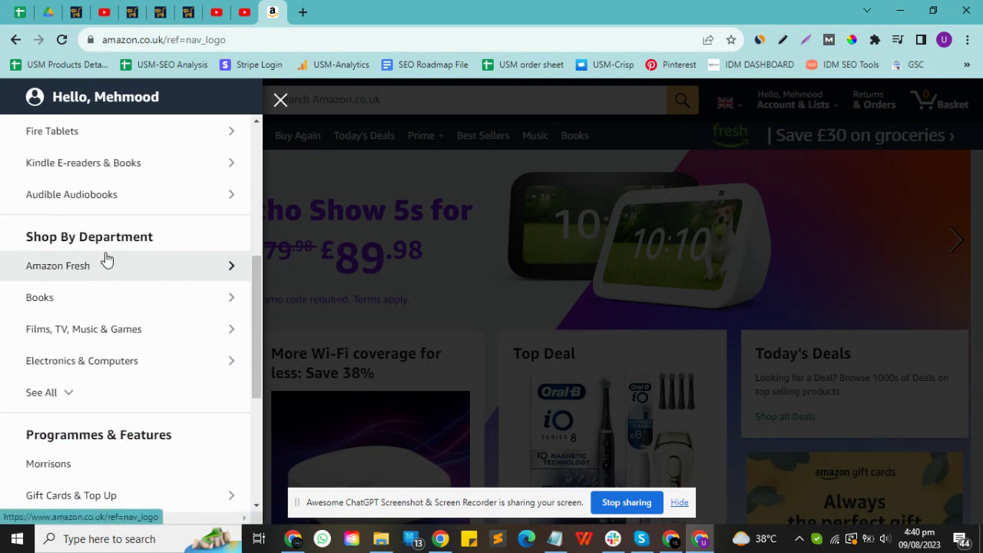
left_click(66, 393)
scroll(85, 382, "down", 2)
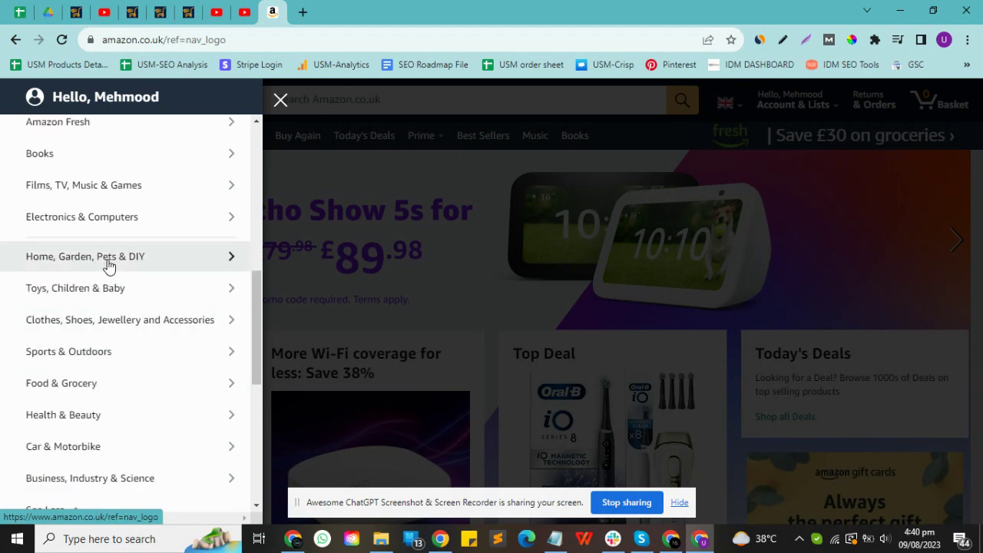
scroll(115, 341, "down", 1)
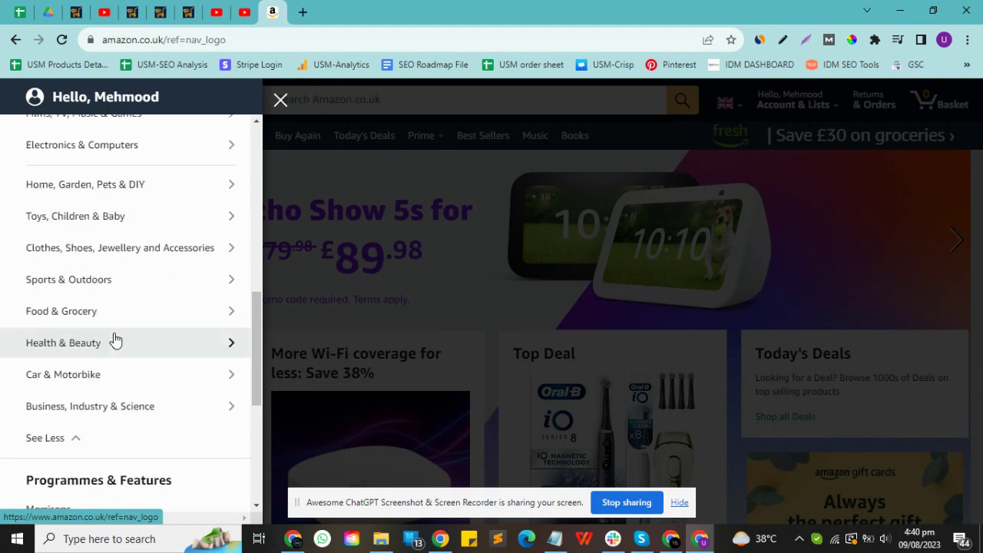
scroll(115, 340, "up", 1)
left_click(115, 260)
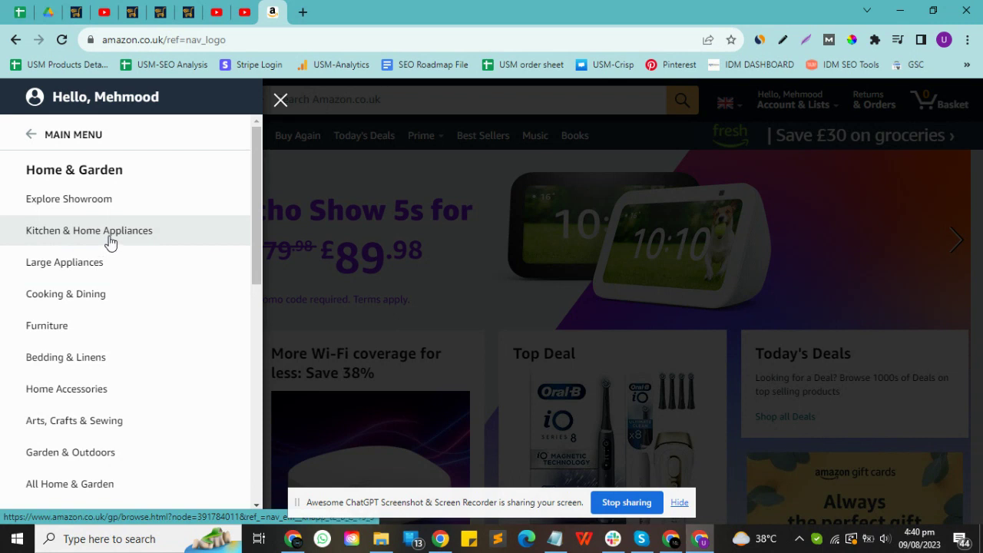
Step: Open Kitchen & Home Appliances, Furniture, Garden & Outdoors and other Home & Garden categories in separate background tabs
middle_click(110, 239)
middle_click(74, 339)
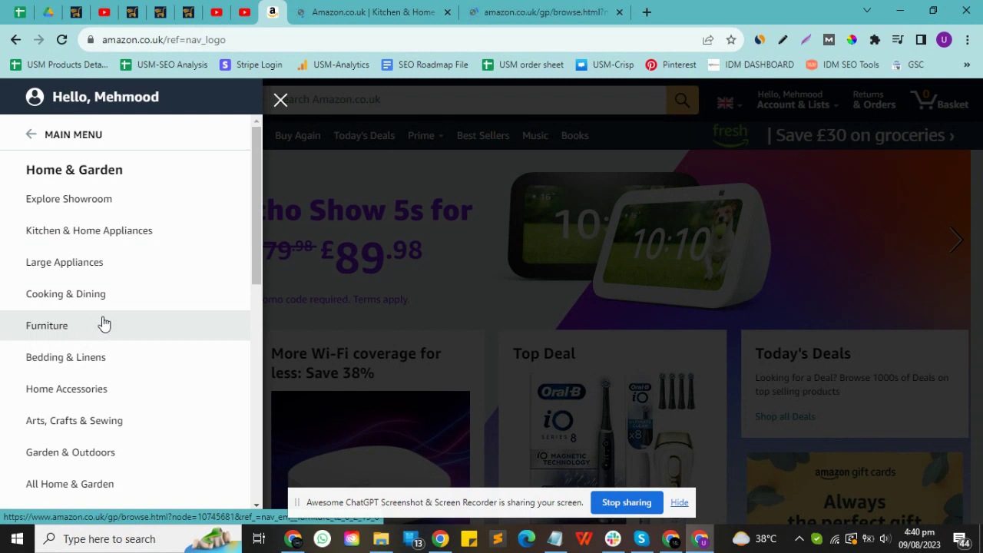
scroll(102, 323, "down", 1)
scroll(104, 323, "down", 1)
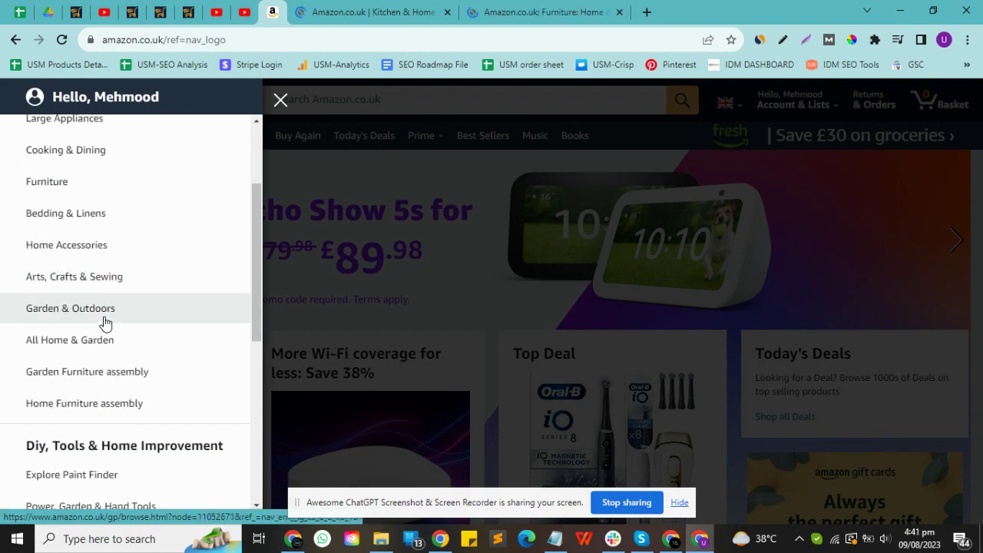
middle_click(128, 341)
middle_click(127, 346)
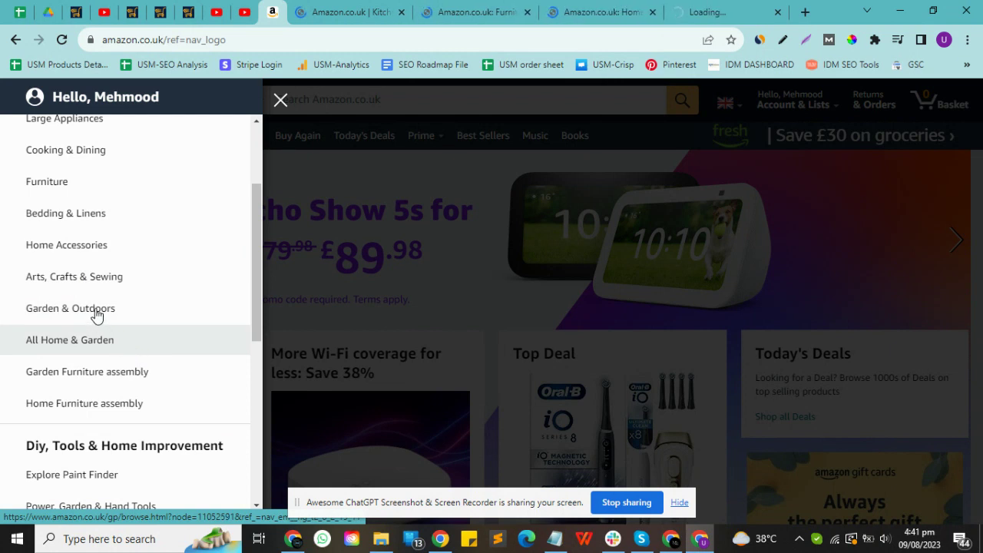
middle_click(97, 330)
middle_click(110, 378)
middle_click(108, 407)
Step: Go through the newly opened Amazon category tabs and return to Kitchen & Home Appliances
left_click(359, 8)
left_click(384, 9)
left_click(465, 10)
left_click(549, 9)
left_click(614, 9)
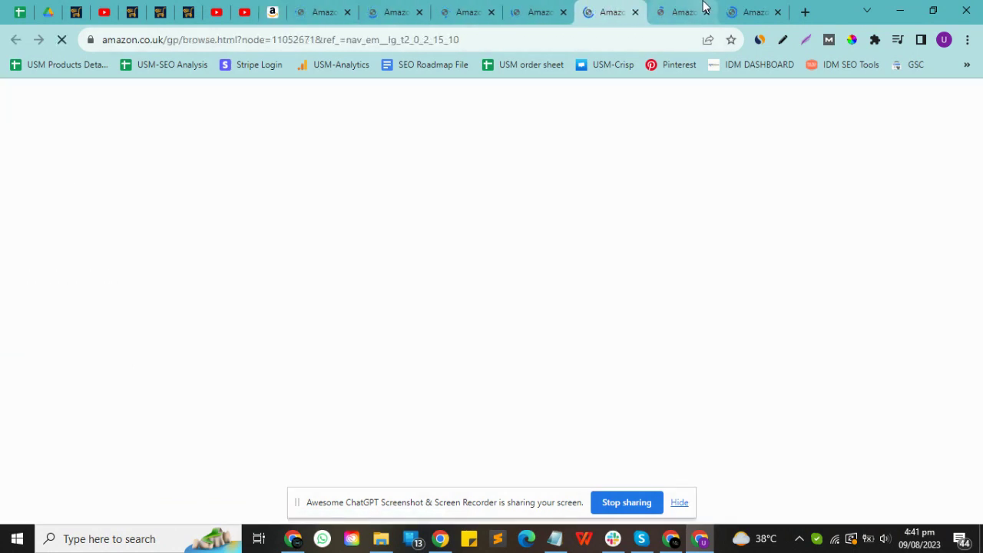
left_click(757, 10)
left_click(329, 10)
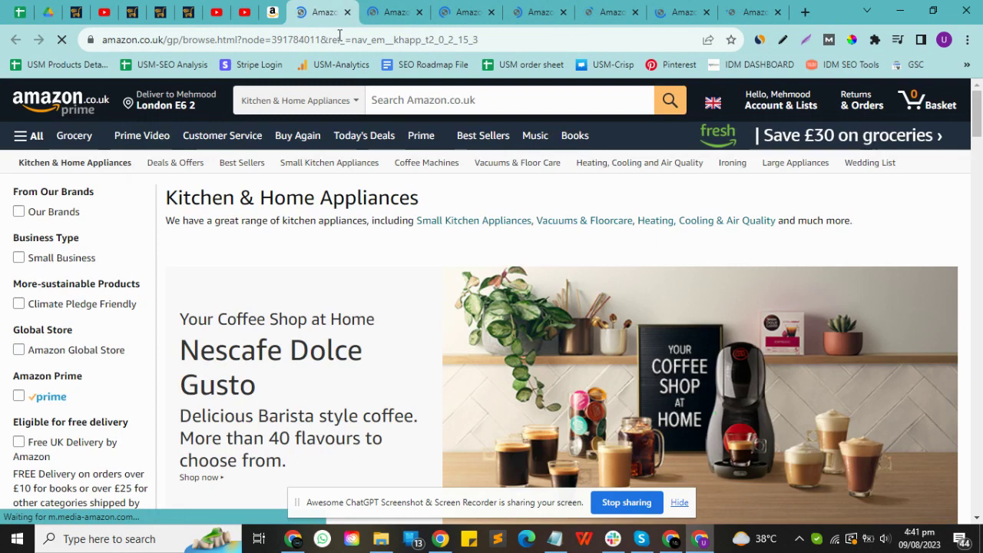
Step: Examine the most gifted products and featured categories in Kitchen & Home Appliances, and close that tab
scroll(476, 343, "down", 6)
scroll(475, 342, "down", 8)
scroll(471, 336, "down", 3)
scroll(470, 335, "down", 3)
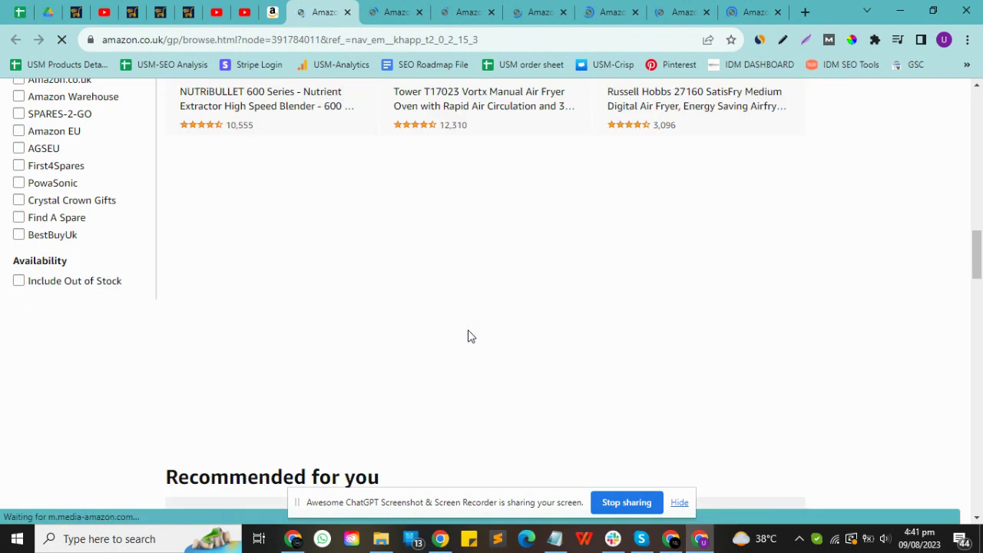
scroll(470, 336, "up", 6)
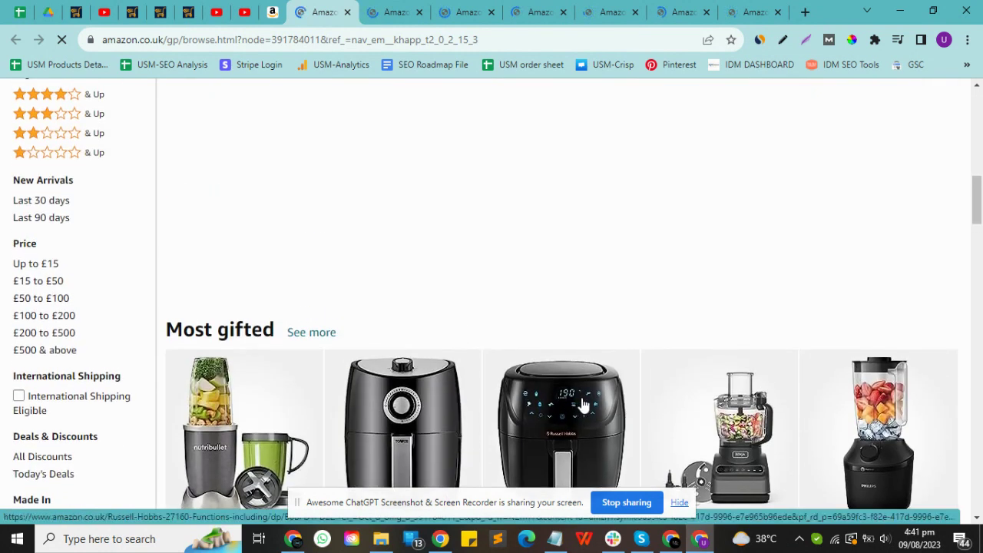
scroll(730, 367, "down", 1)
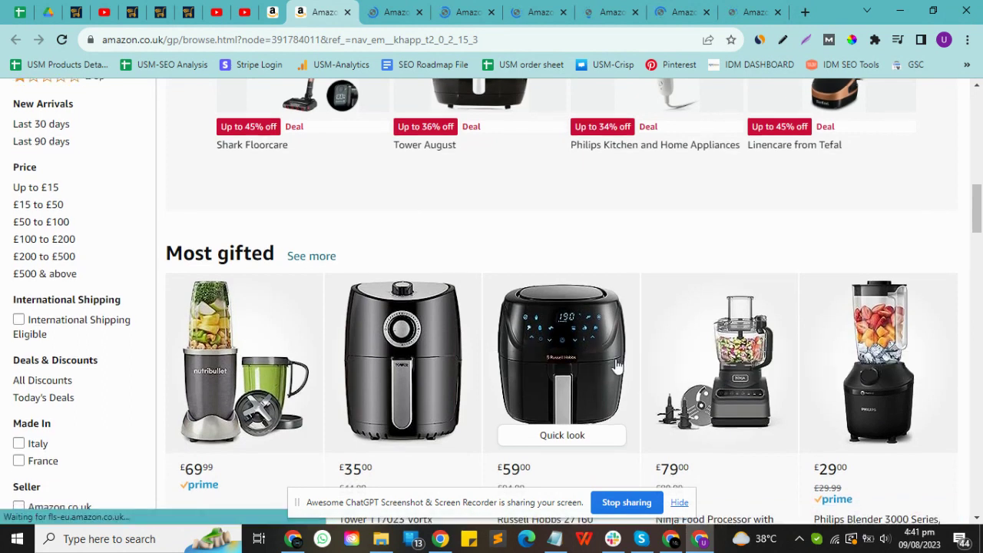
scroll(607, 361, "down", 2)
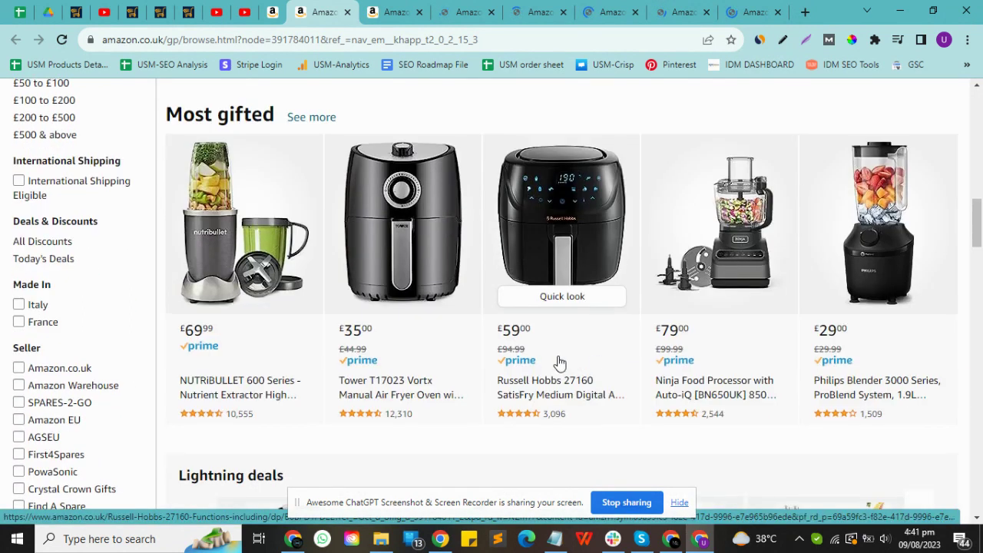
scroll(557, 362, "up", 3)
scroll(553, 363, "up", 4)
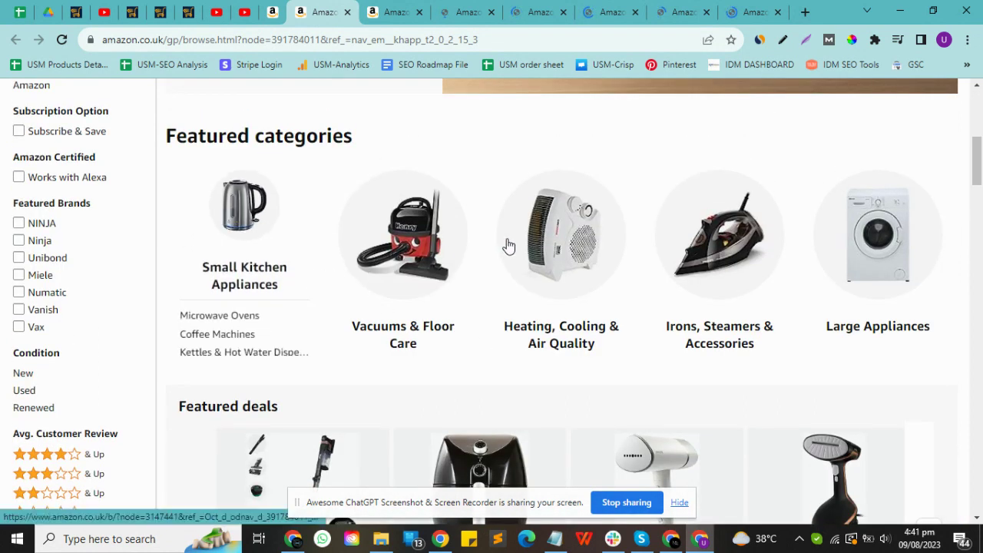
left_click(348, 13)
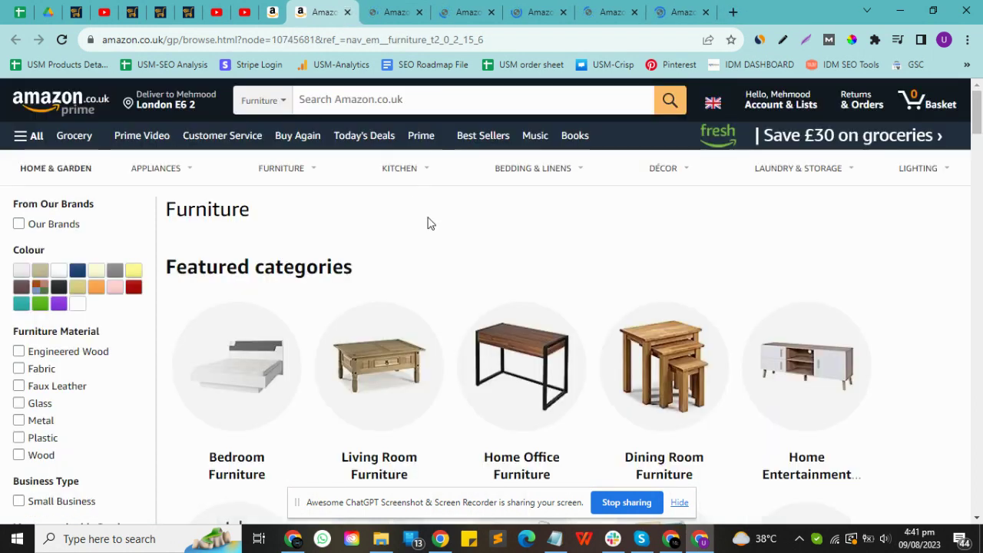
Step: Examine the Furniture page's most gifted products, lightning deals, hot new releases and best sellers
scroll(630, 379, "down", 9)
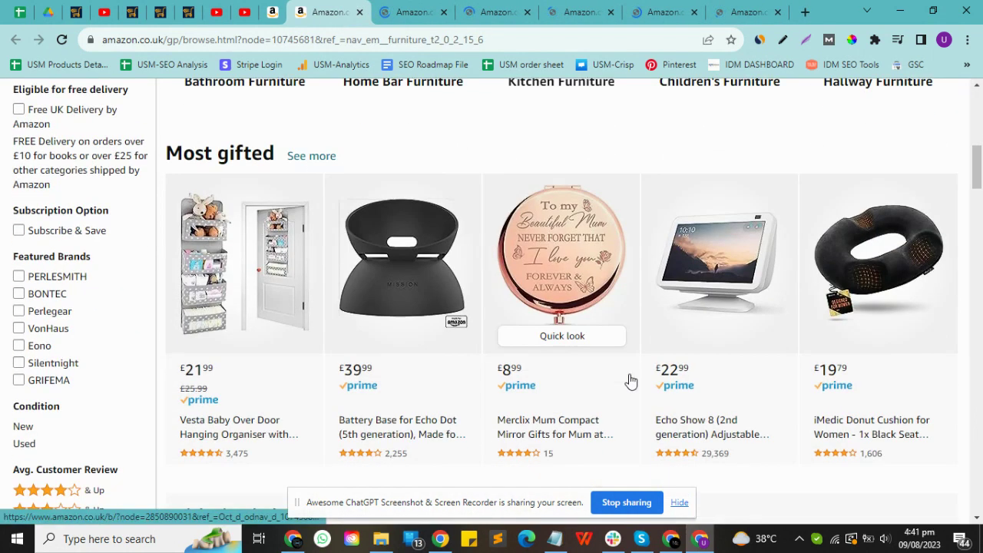
scroll(630, 379, "down", 3)
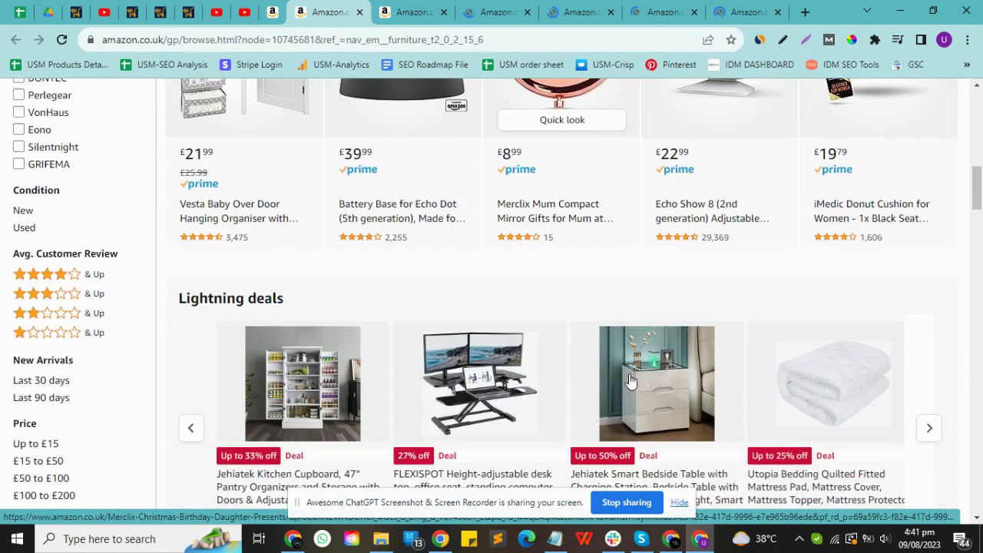
scroll(517, 355, "down", 1)
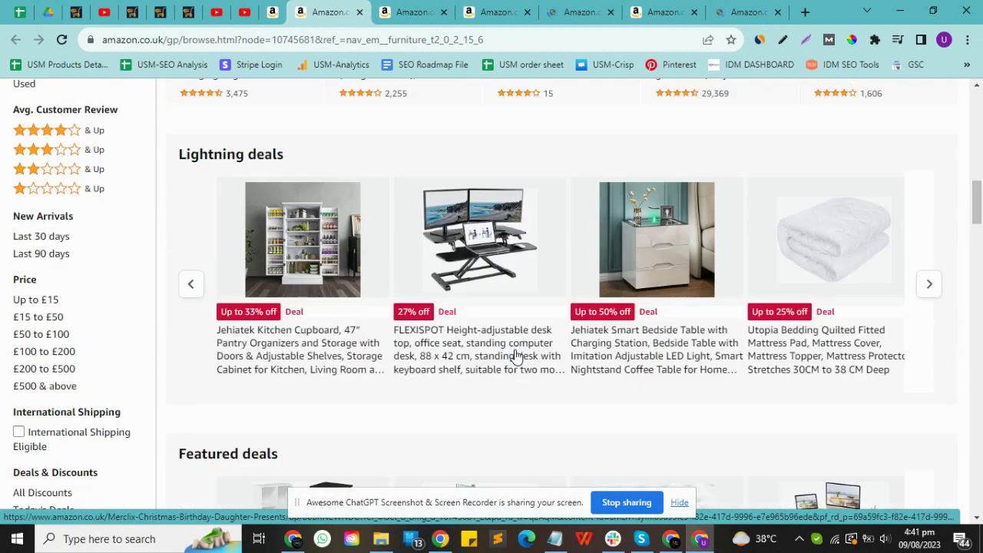
scroll(517, 356, "down", 5)
scroll(516, 356, "down", 1)
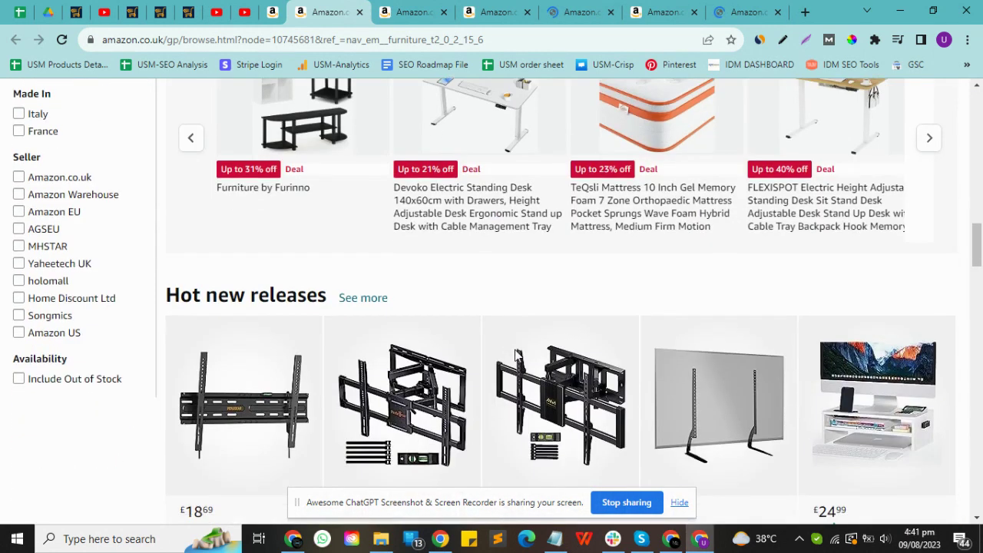
scroll(517, 356, "down", 3)
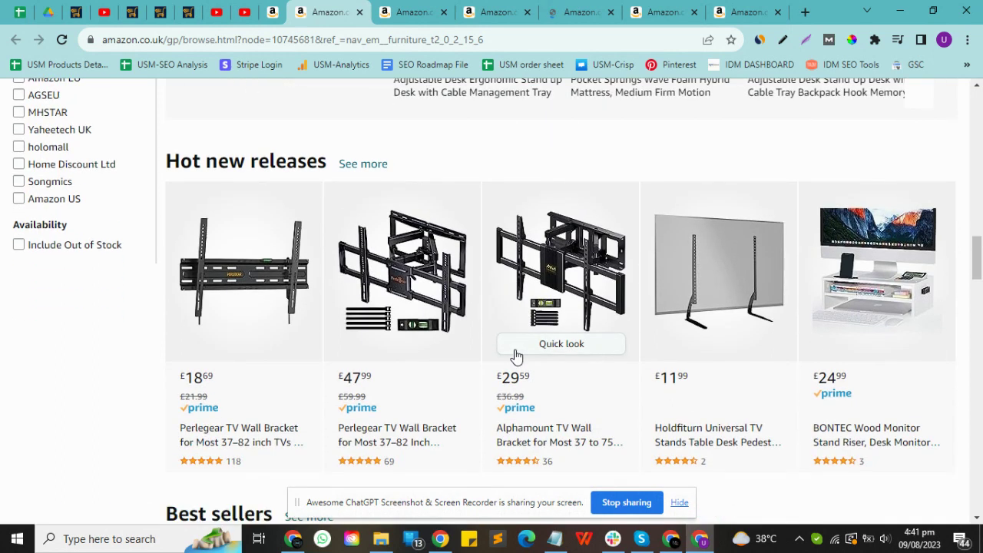
scroll(516, 356, "down", 4)
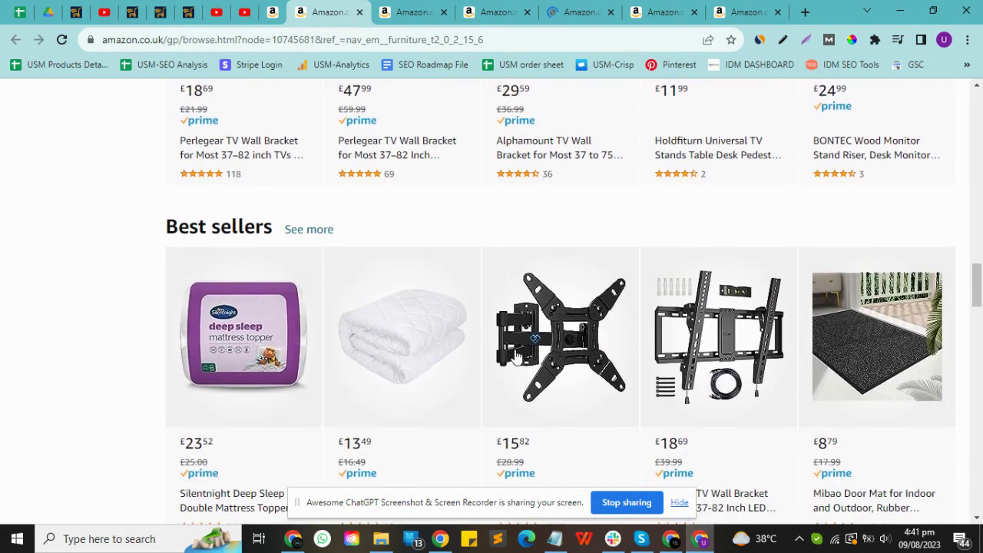
scroll(371, 303, "down", 2)
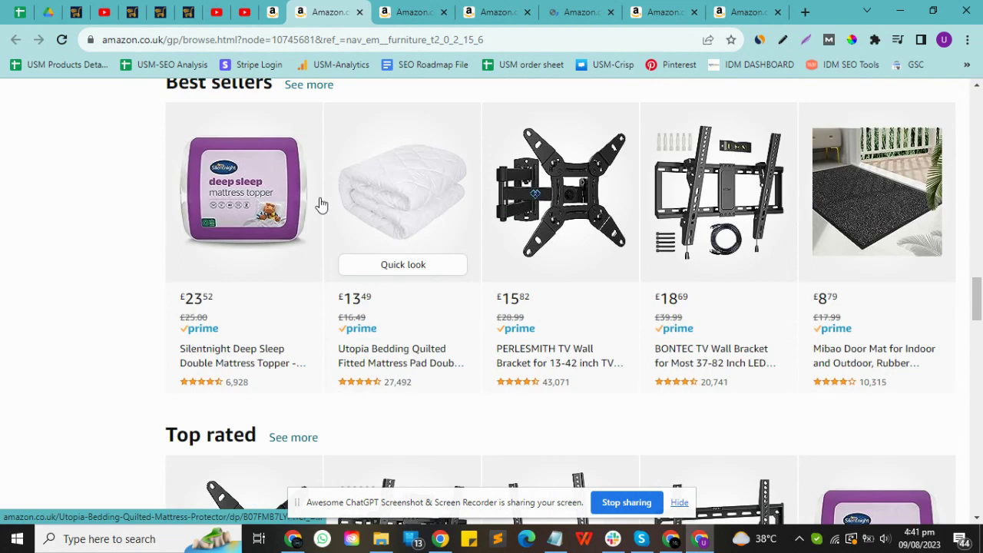
Step: Open the full list of Furniture best sellers and look over the top-ranked products
scroll(318, 181, "up", 1)
left_click(312, 162)
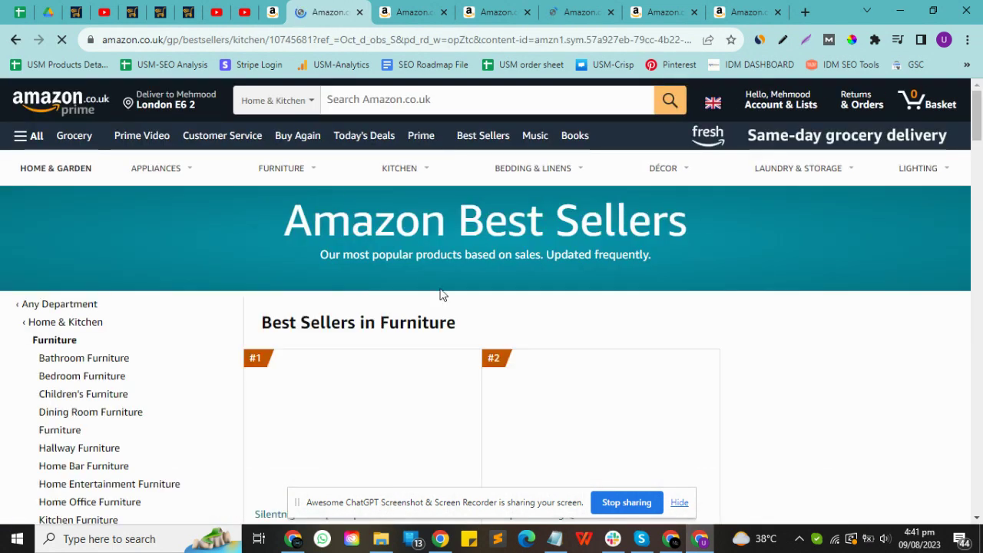
scroll(519, 373, "down", 2)
scroll(518, 373, "down", 2)
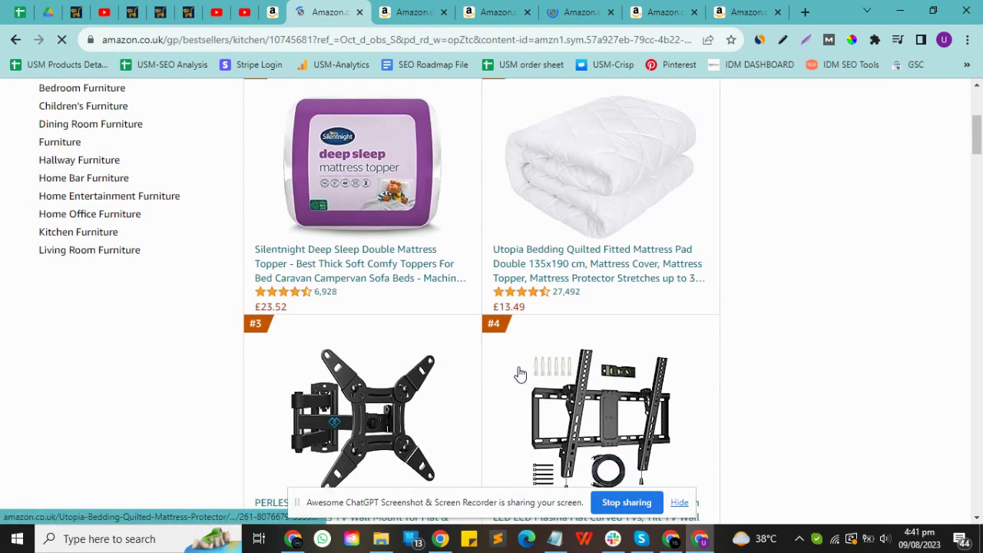
Step: Open the Silentnight Deep Sleep topper, Utopia quilted mattress pad and MightySoft topper from the Furniture best sellers in separate tabs
scroll(518, 373, "down", 2)
scroll(519, 373, "up", 3)
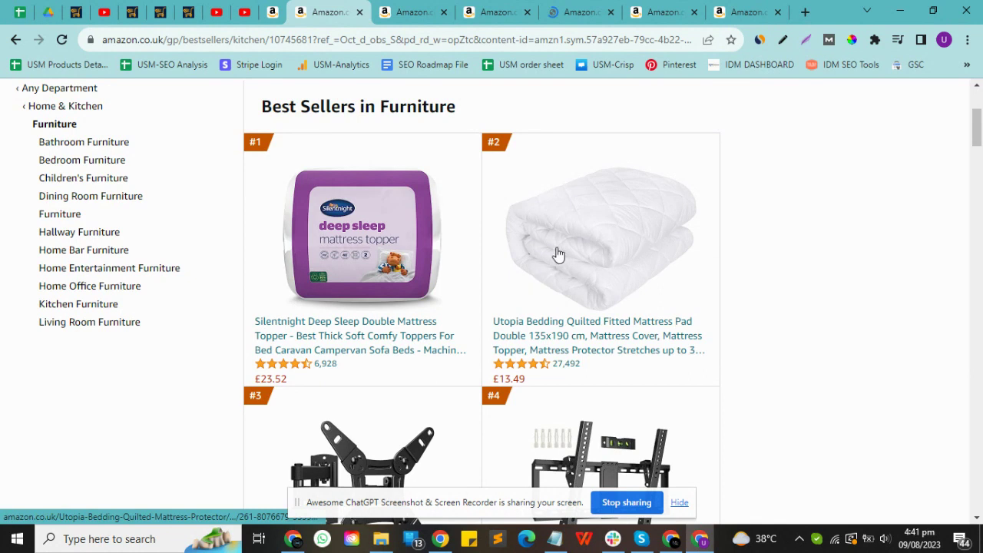
middle_click(382, 225)
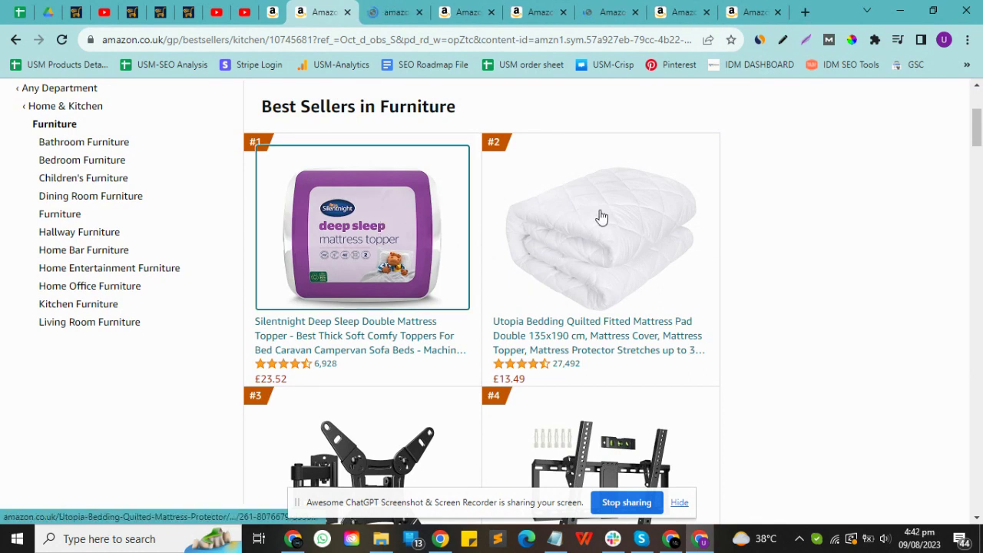
middle_click(573, 234)
scroll(569, 292, "down", 1)
scroll(561, 311, "down", 7)
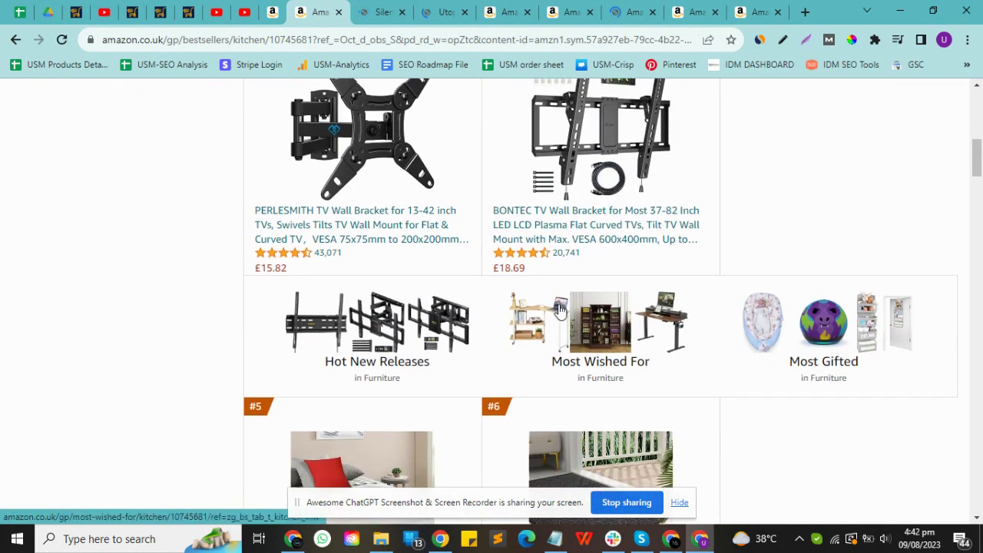
scroll(561, 309, "down", 1)
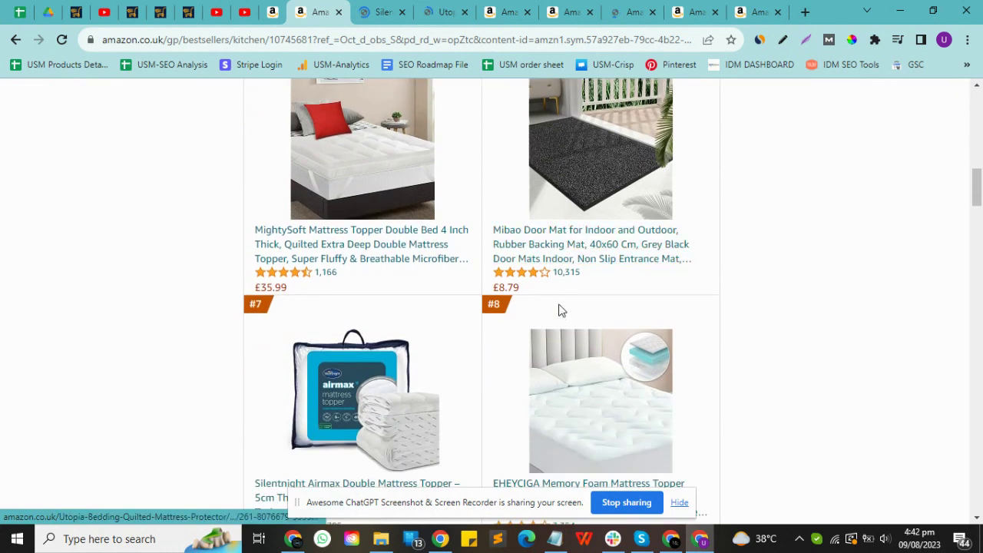
scroll(561, 310, "up", 1)
middle_click(369, 238)
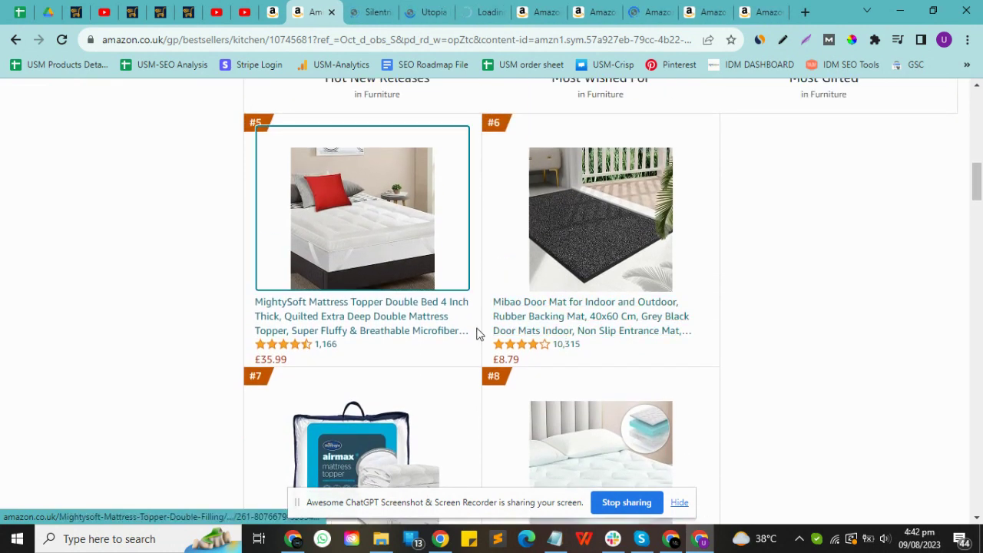
scroll(474, 332, "down", 3)
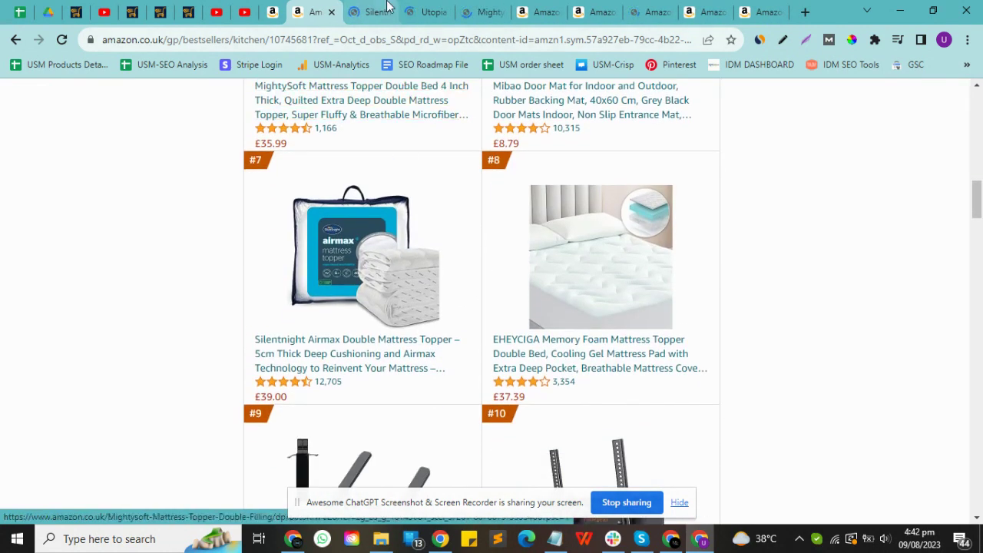
Step: Go through the three newly opened product tabs and return to the Silentnight Deep Sleep topper
left_click(384, 9)
left_click(438, 10)
left_click(472, 9)
left_click(431, 9)
left_click(372, 10)
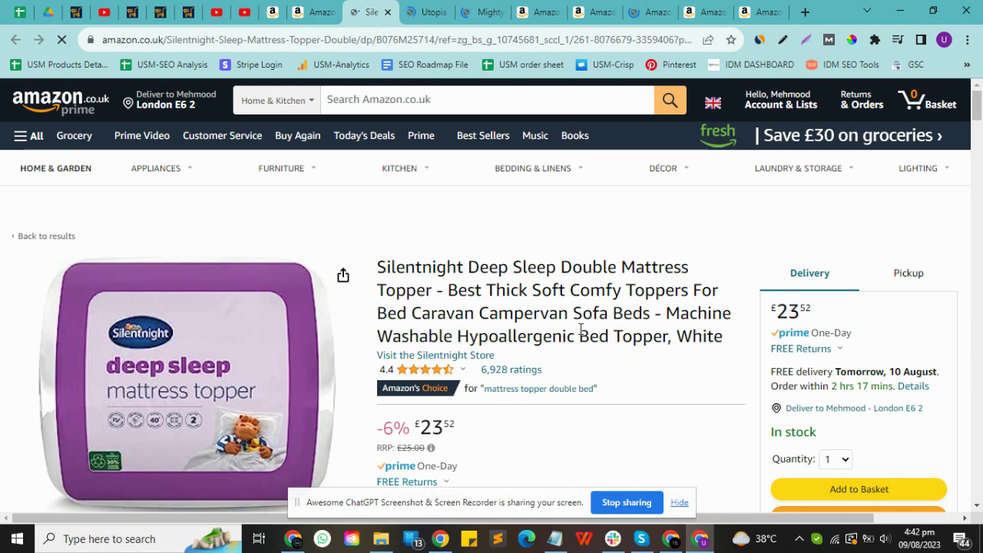
Step: Examine the Silentnight topper's price, delivery date, seller, returns, size options, description, customer ratings and other sellers
scroll(591, 338, "down", 2)
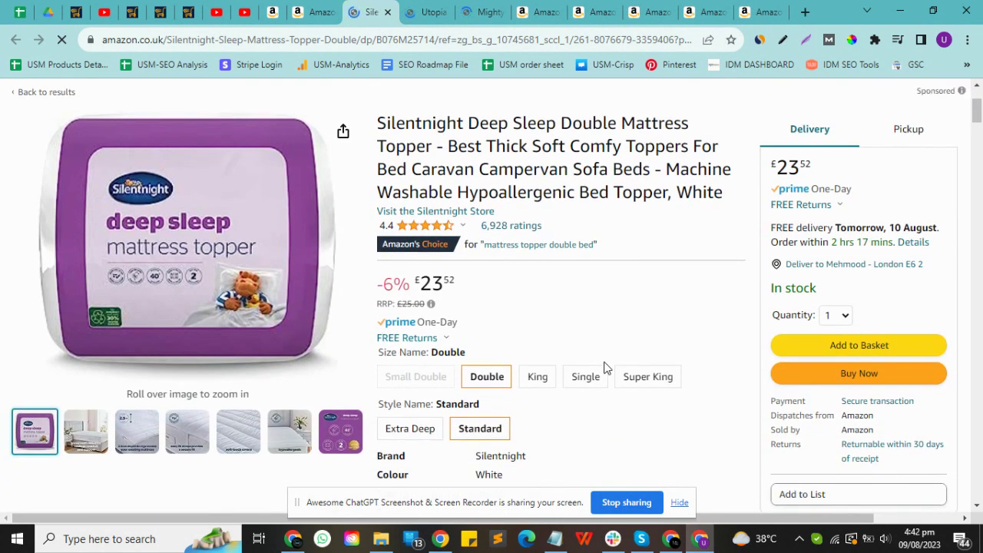
scroll(604, 367, "down", 1)
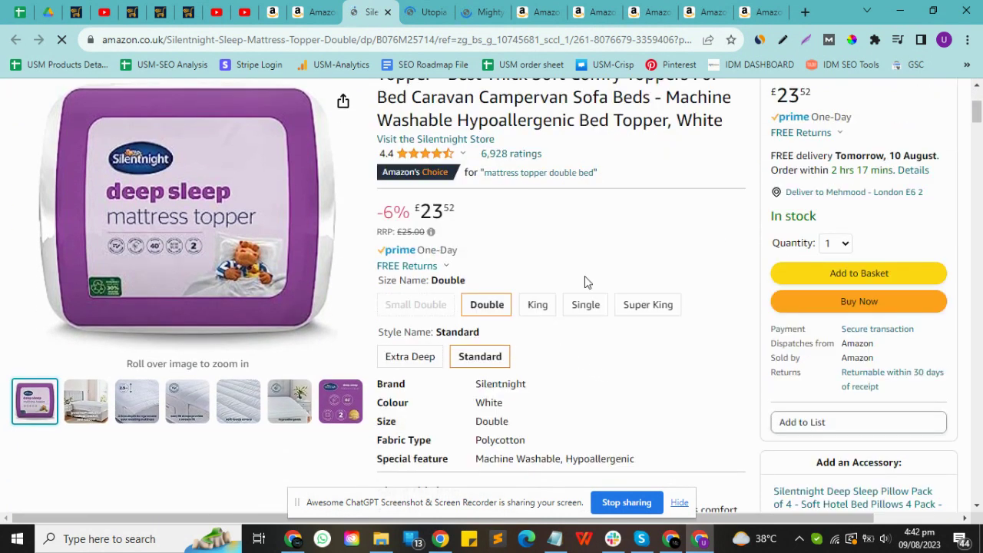
left_click_drag(772, 159, 869, 152)
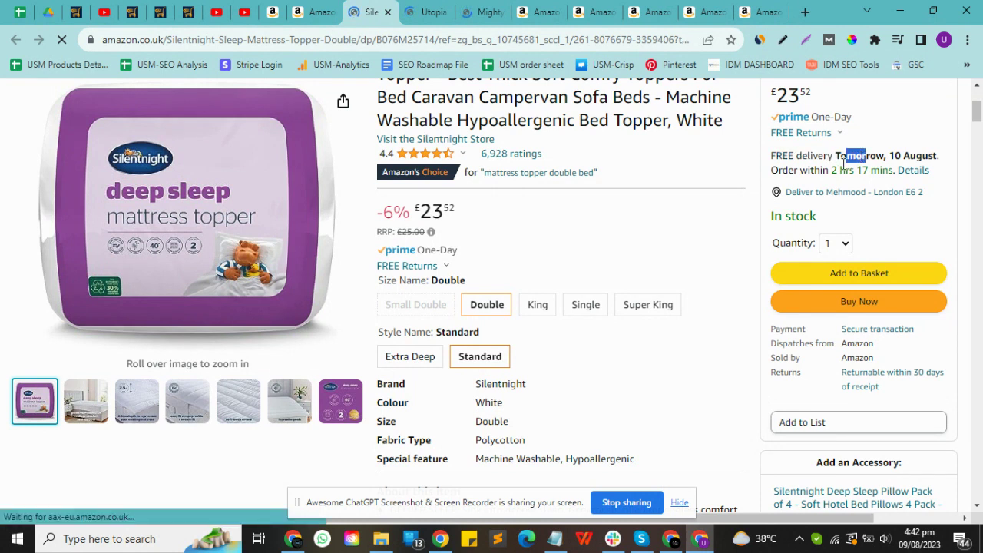
scroll(836, 228, "down", 2)
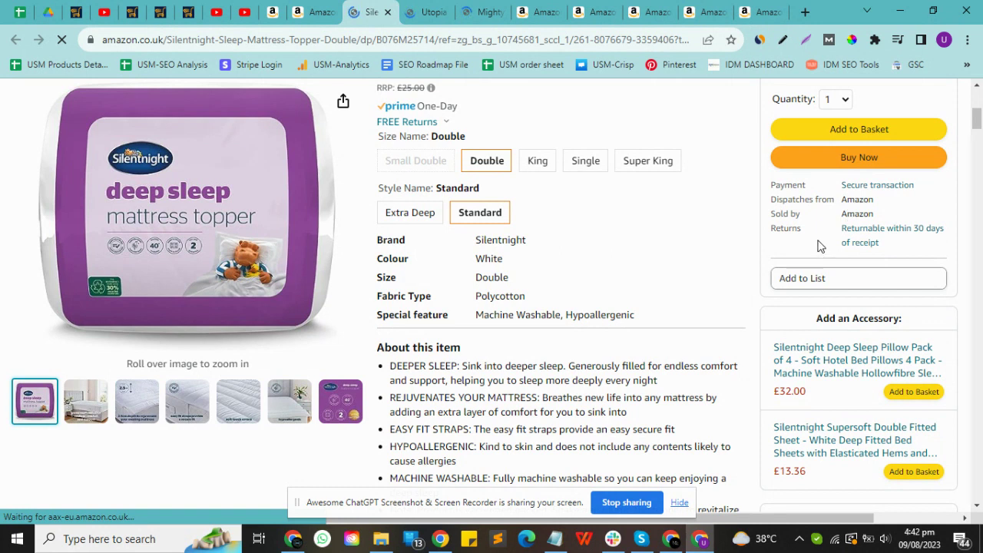
scroll(821, 246, "up", 1)
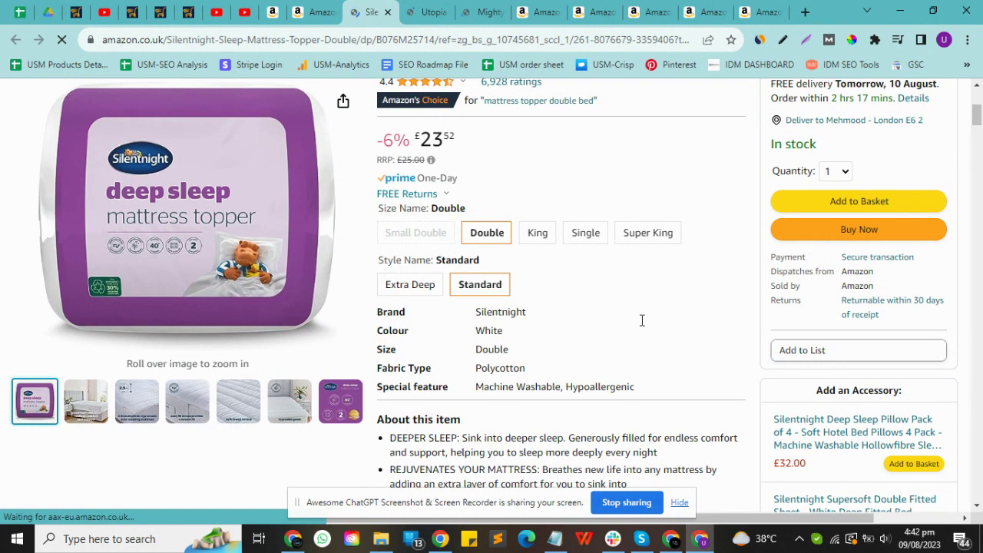
scroll(642, 322, "down", 5)
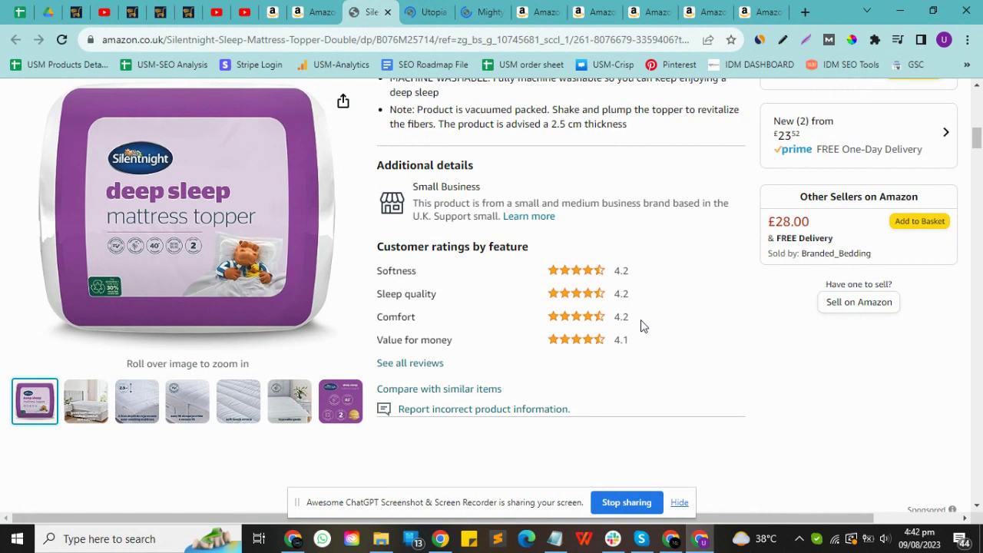
scroll(707, 281, "down", 2)
scroll(893, 161, "up", 8)
scroll(816, 183, "up", 1)
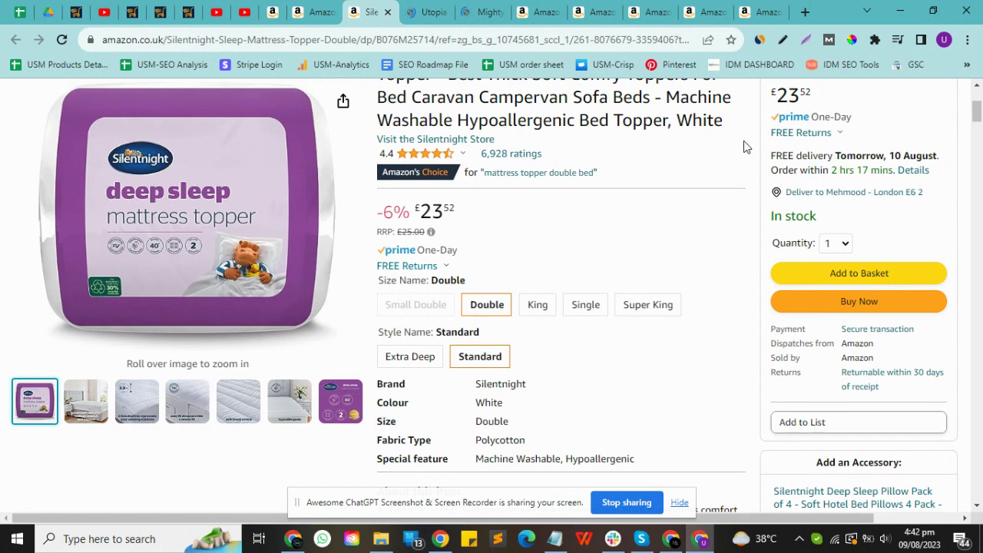
scroll(671, 204, "up", 1)
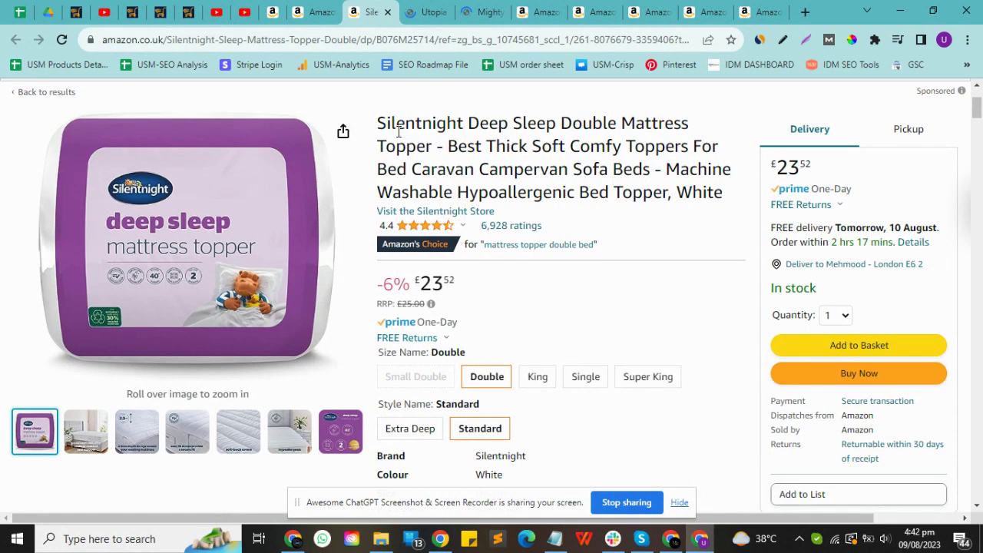
Step: Search Google for the Silentnight topper's full product title
triple_click(489, 145)
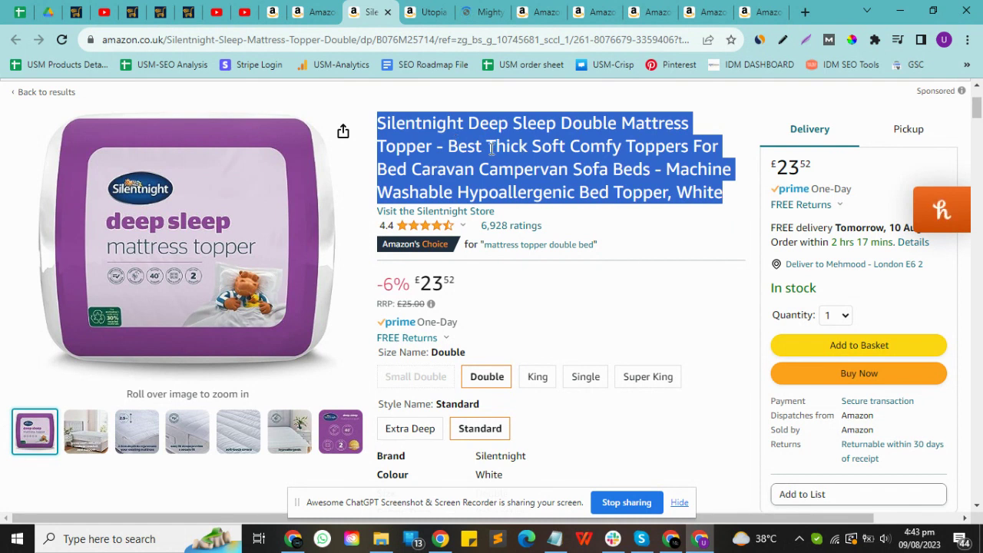
right_click(492, 148)
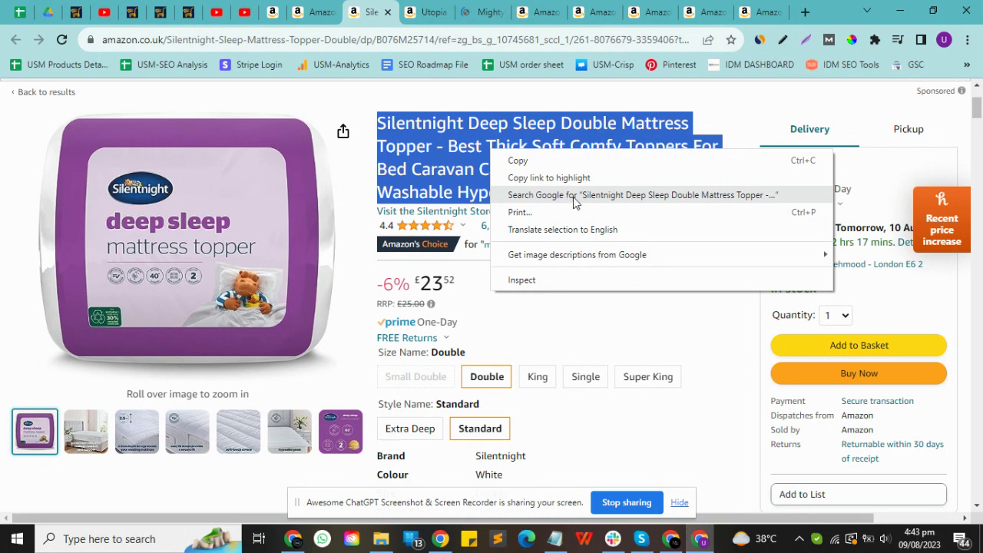
left_click(650, 195)
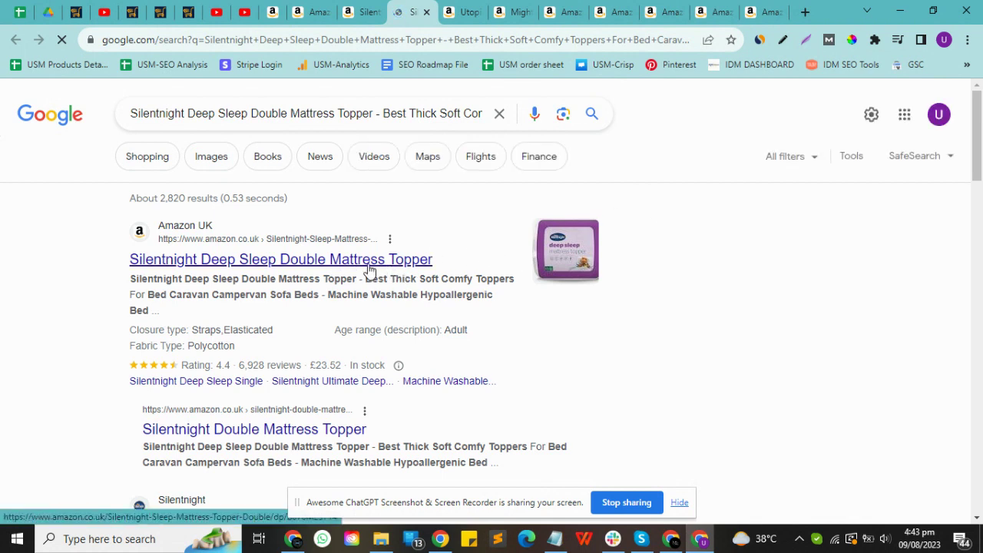
Step: Open the Silentnight, fluffypillowcase.com and Buyinstor.com search results in background tabs
scroll(451, 294, "down", 3)
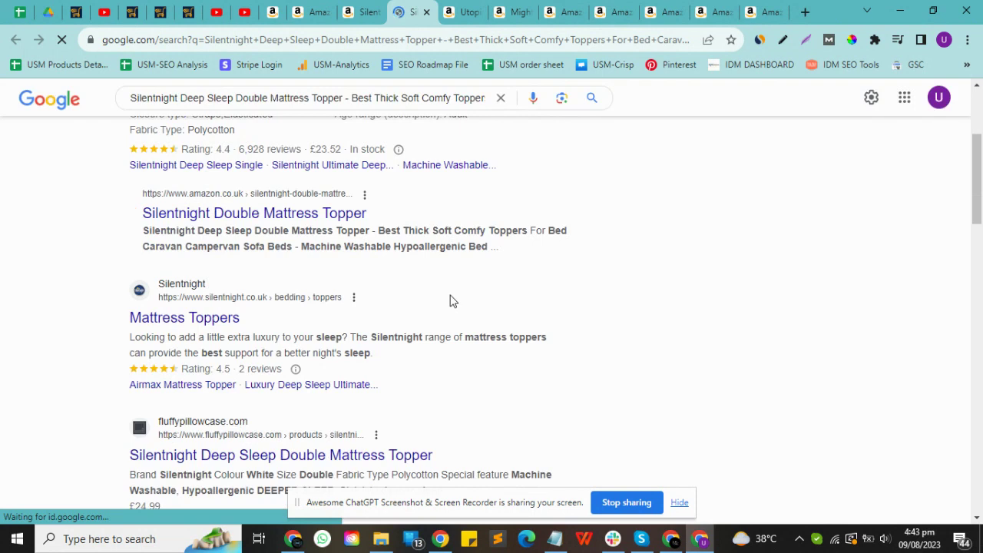
scroll(358, 266, "down", 2)
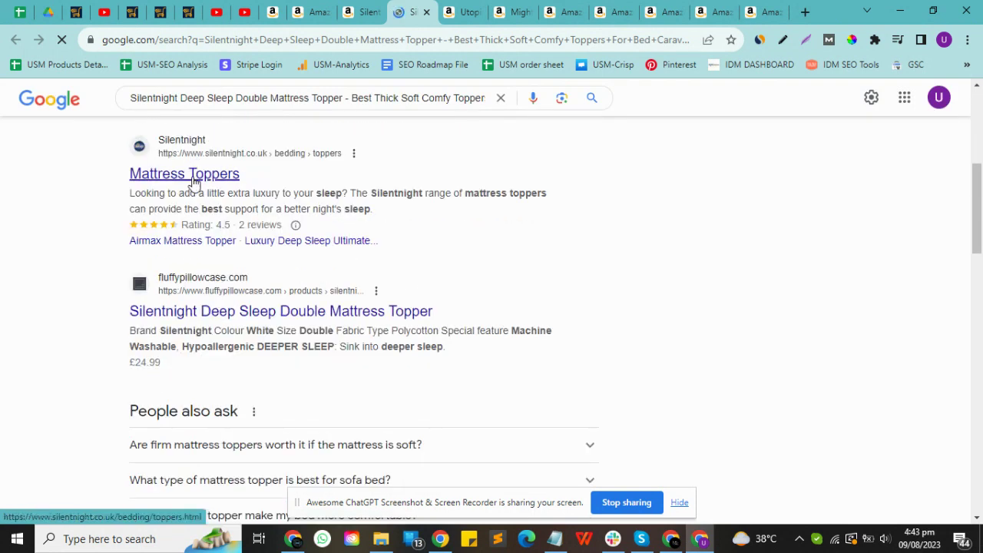
middle_click(194, 177)
scroll(294, 272, "down", 1)
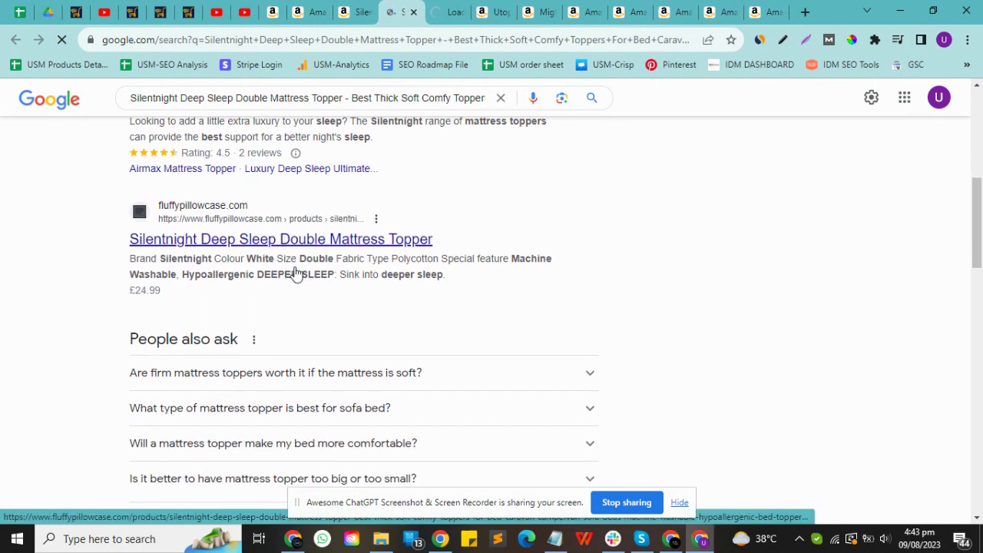
middle_click(278, 244)
scroll(300, 265, "down", 5)
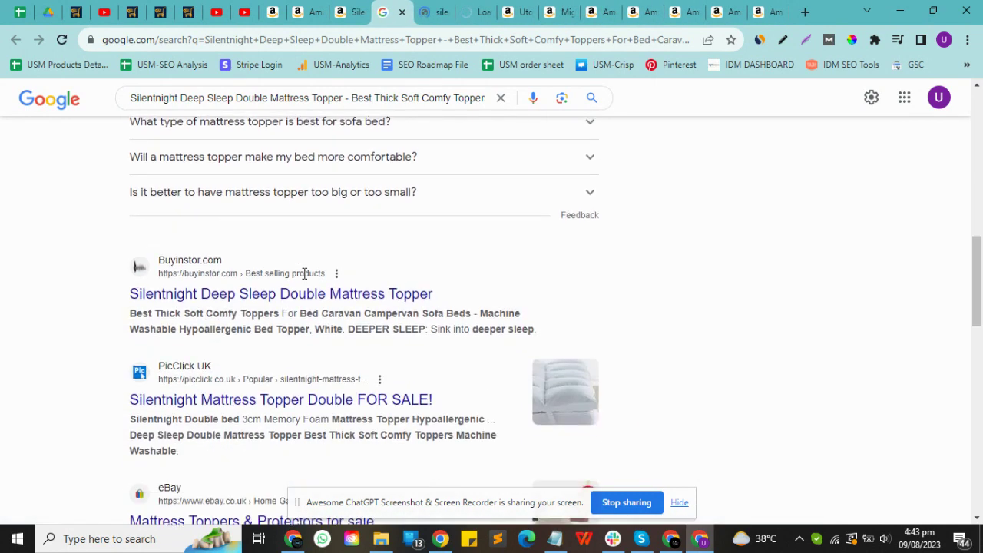
middle_click(292, 231)
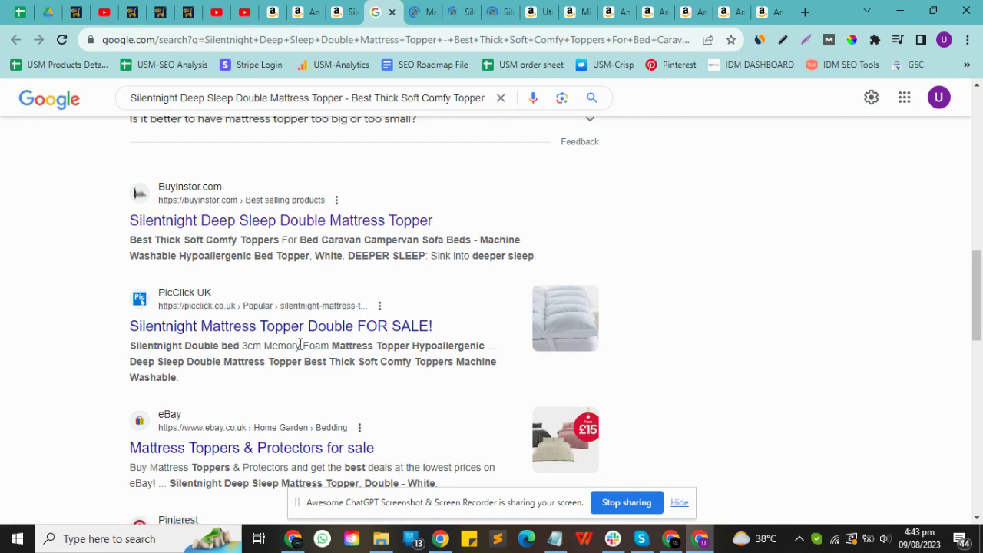
Step: Open the eBay, Pinterest, 54.239.37 mattress toppers, Argos and sponsored eBay results in background tabs
scroll(300, 345, "down", 2)
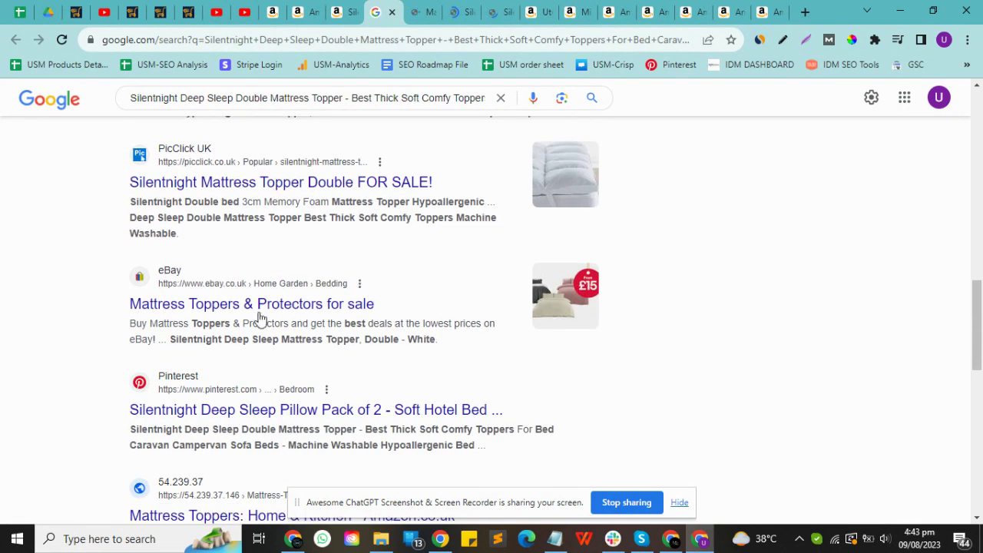
middle_click(261, 311)
scroll(297, 366, "down", 3)
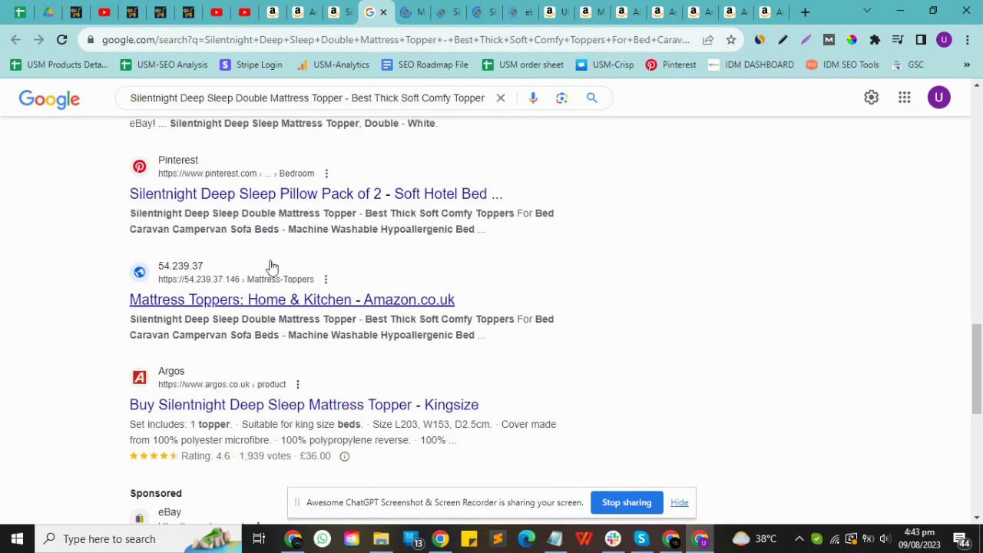
middle_click(261, 201)
middle_click(264, 300)
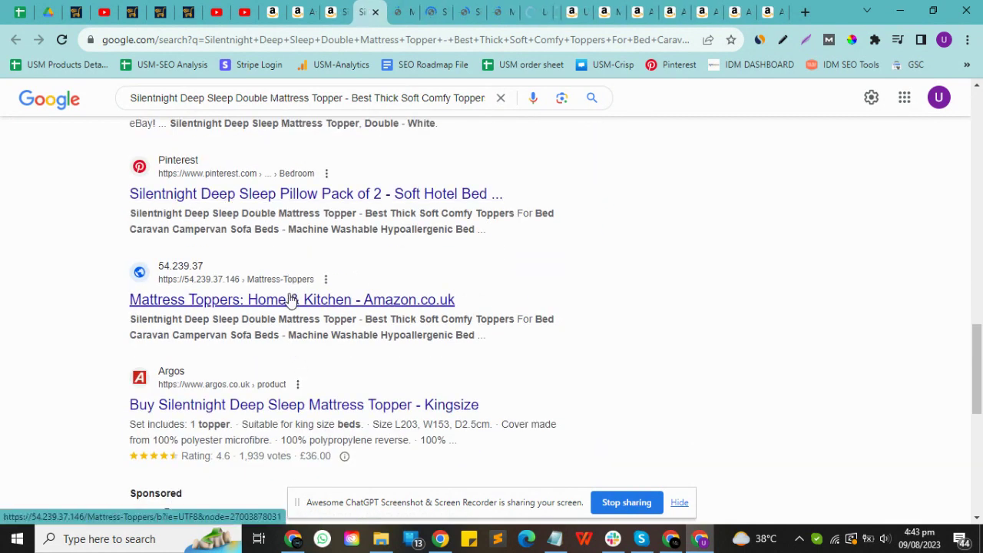
middle_click(292, 416)
scroll(338, 456, "down", 4)
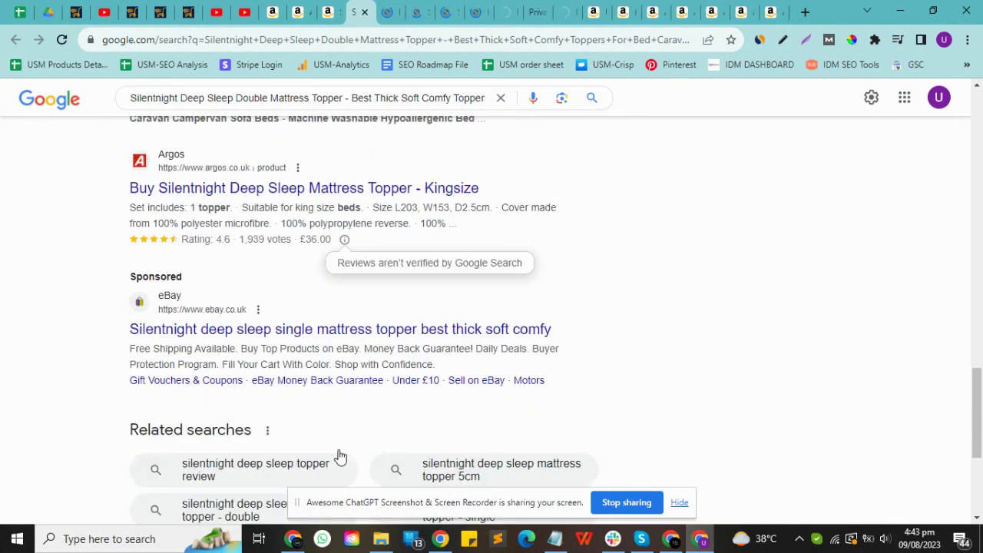
middle_click(300, 260)
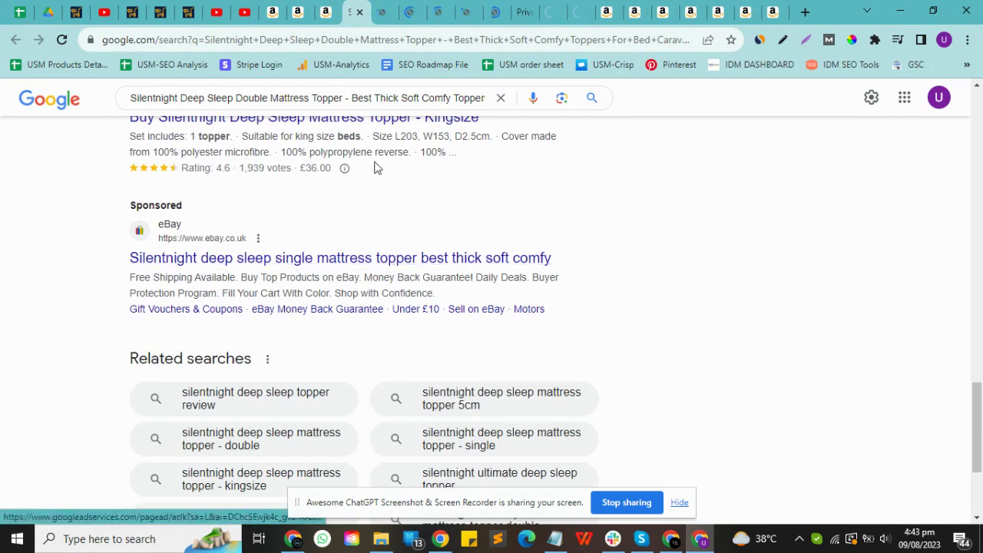
Step: Reject all cookies on Silentnight's mattress toppers page and look over its product listing
left_click(384, 10)
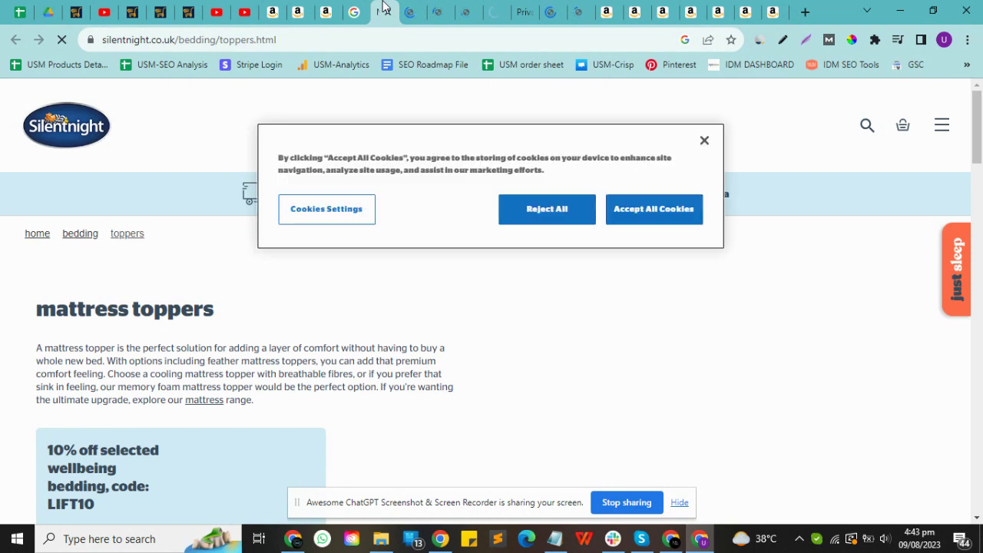
left_click(558, 221)
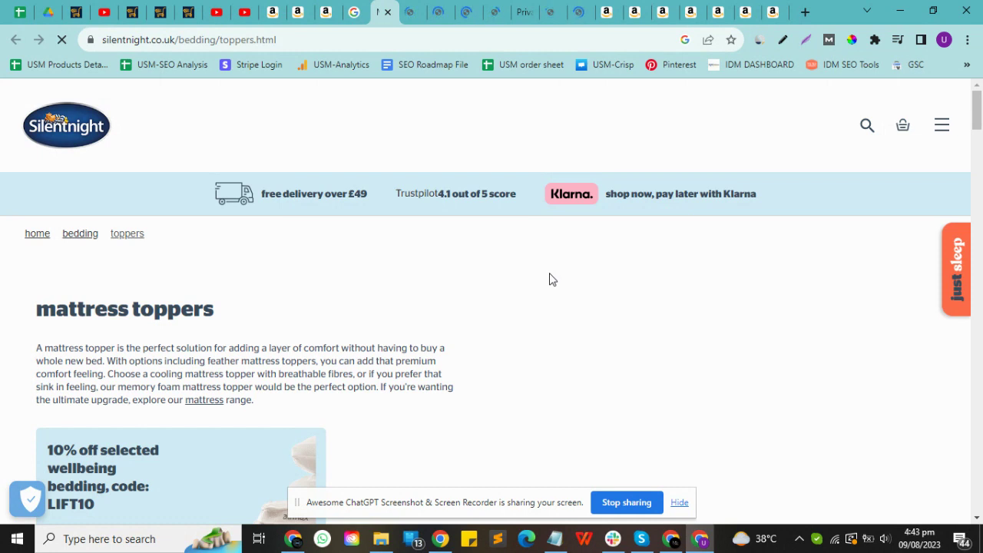
scroll(549, 279, "down", 5)
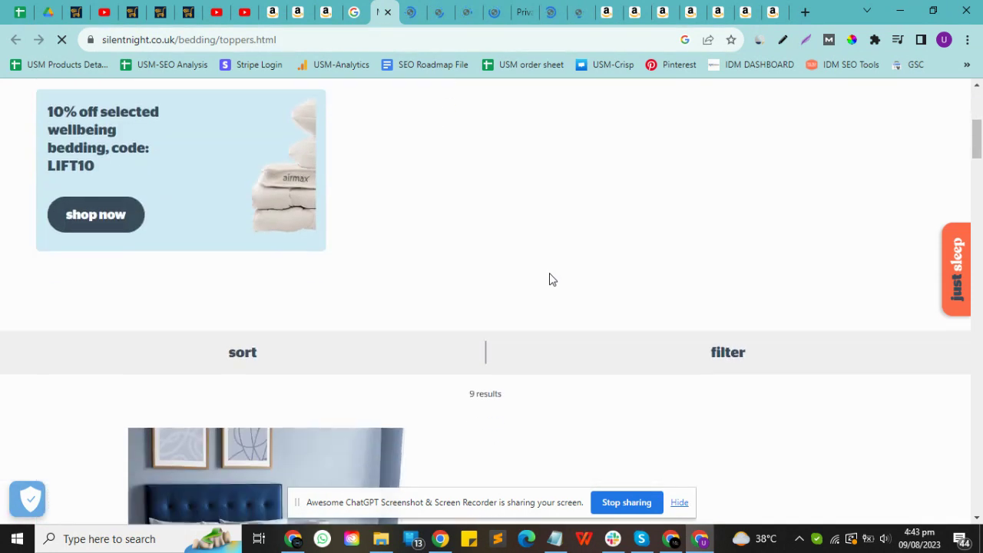
scroll(549, 279, "down", 3)
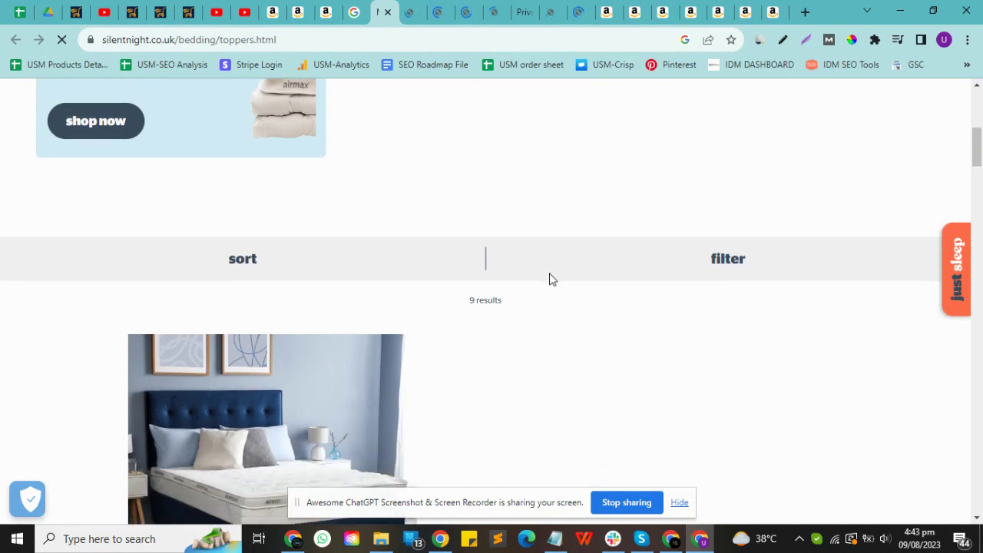
scroll(549, 279, "up", 1)
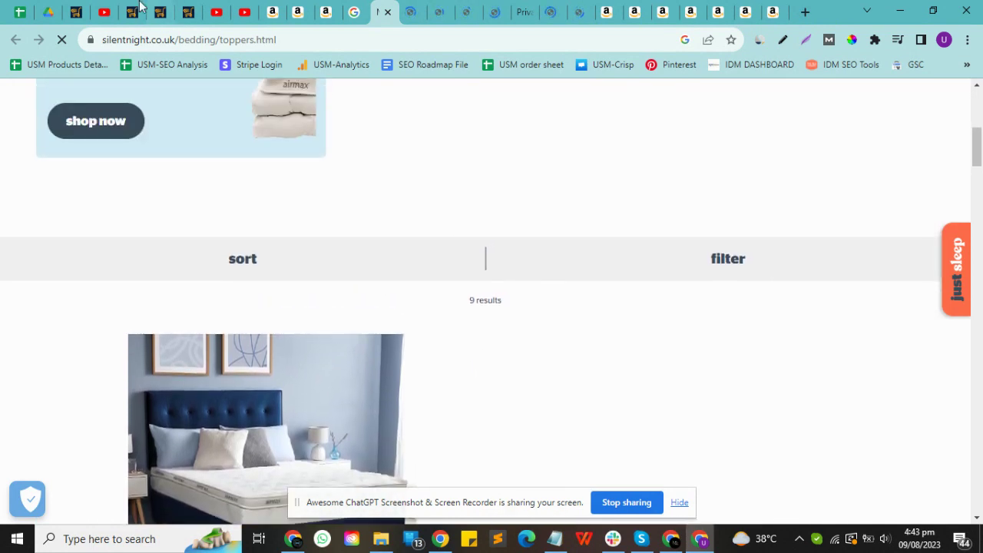
Step: Return to the Boost Up Sale Products Details Sheet and select cell E6 in the Amazon links column
left_click(23, 11)
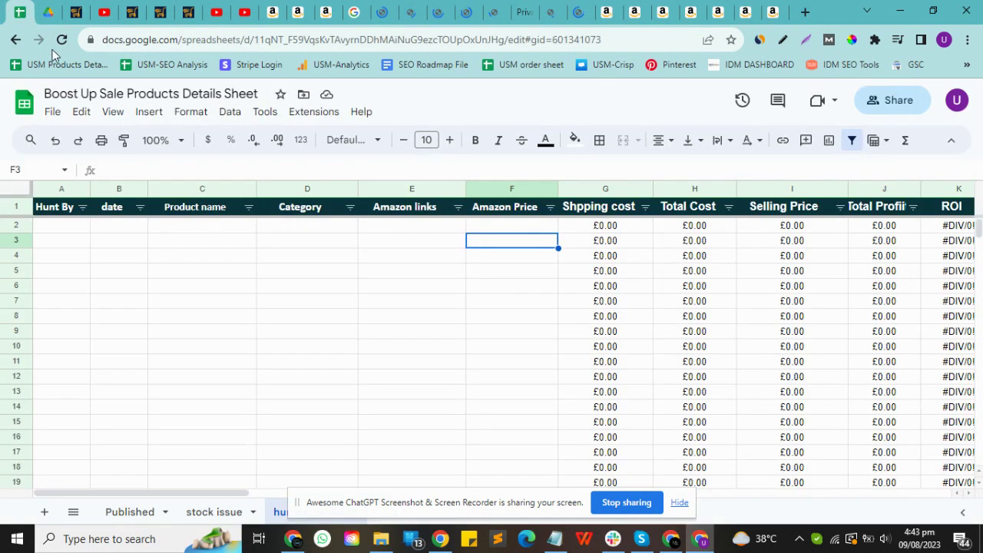
left_click(432, 288)
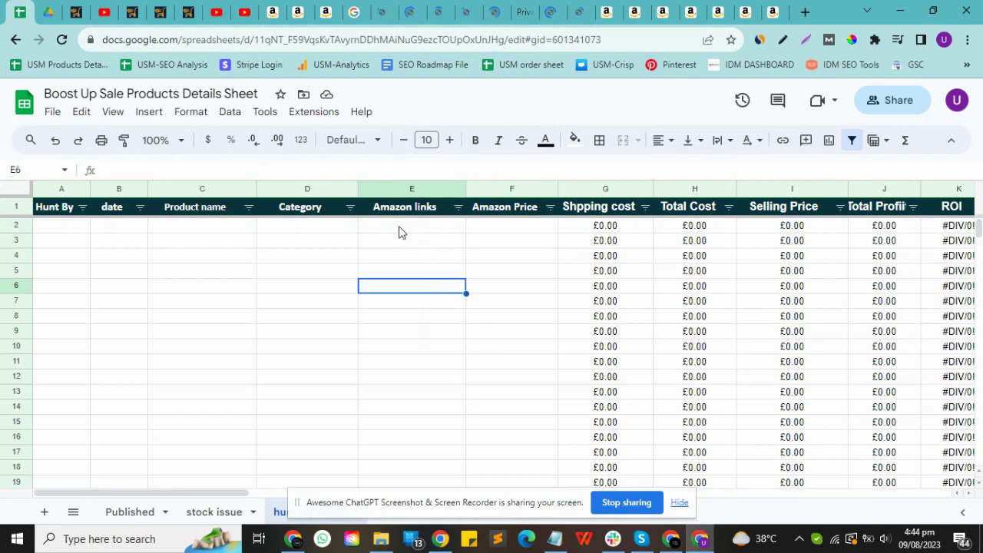
Step: Go through row 2 of the hunting sheet from the Amazon links column to ROI, checking the cost and profit columns
left_click(397, 223)
left_click(505, 227)
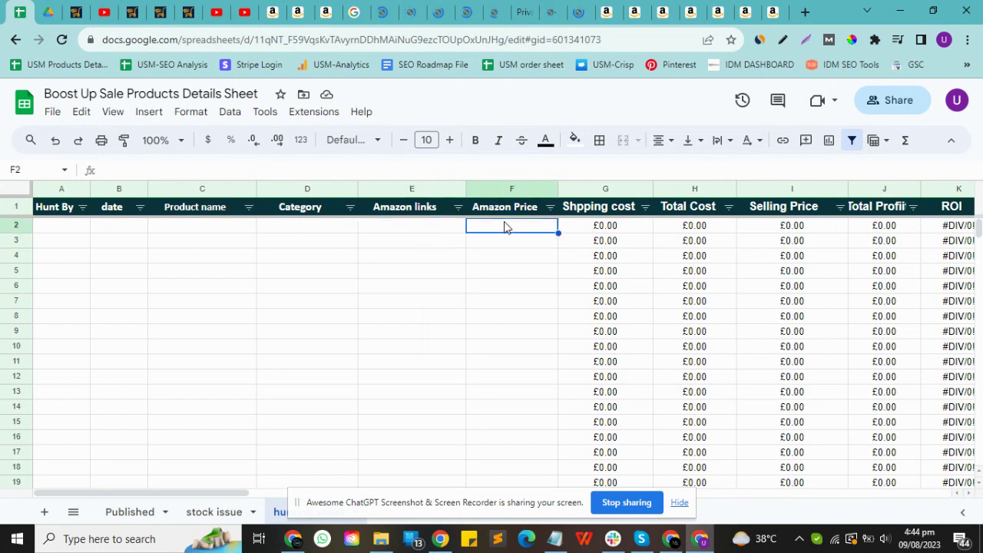
key("Right")
key("Right")
key("Right")
key("Right")
key("Right")
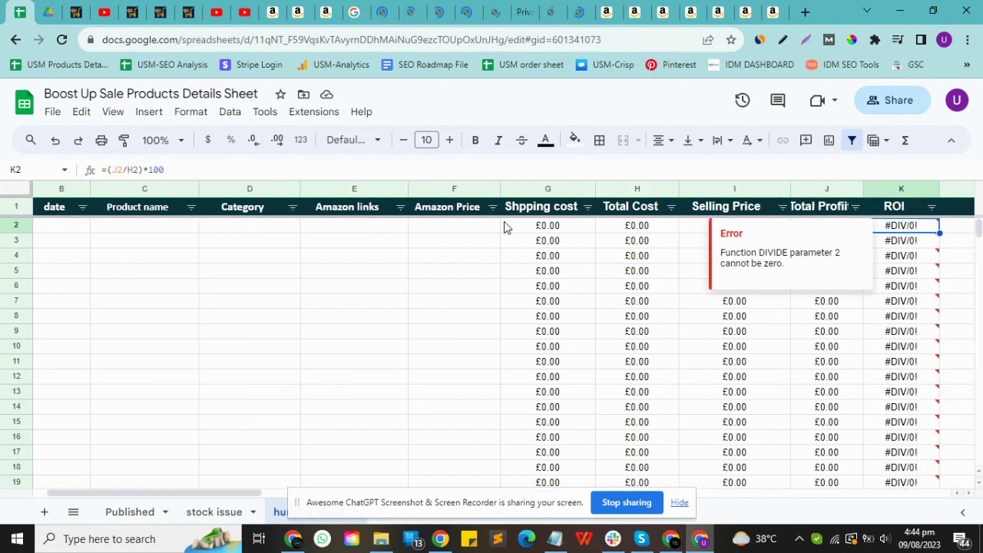
key("Left")
key("Left")
key("Left")
key("Left")
key("Left")
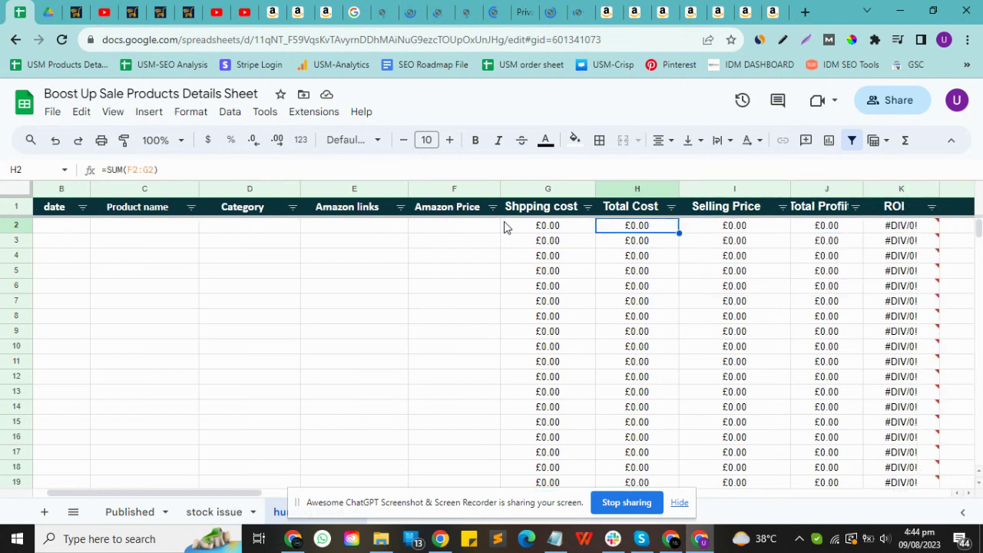
Step: Look along row 2 past Remarks and Publish/Draft to the unnamed columns N to P
key("Right")
key("Right")
key("Right")
key("Right")
key("Right")
key("Right")
key("Right")
key("Right")
key("Right")
key("Right")
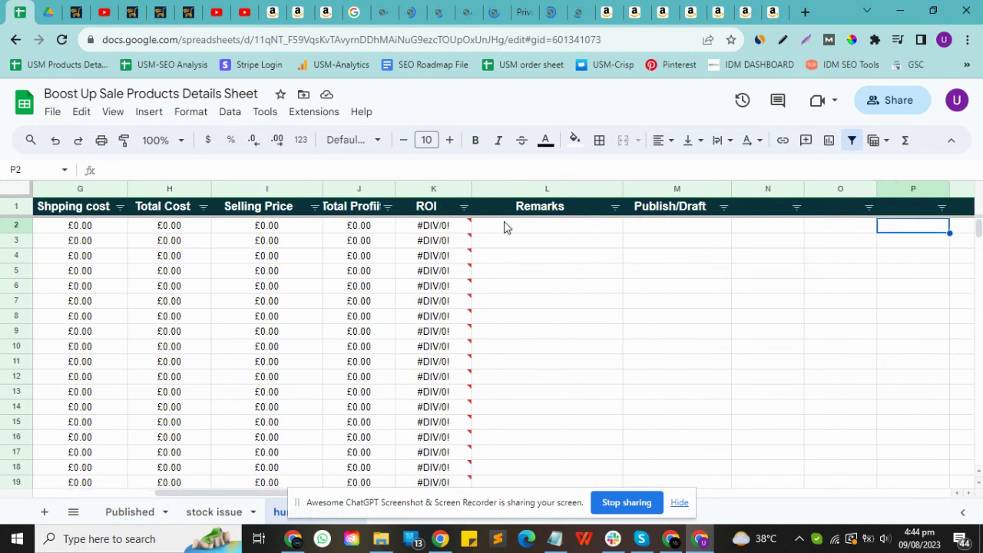
Step: Enter the header "Highest competitor price" in cell N1 and widen column N
left_click(760, 206)
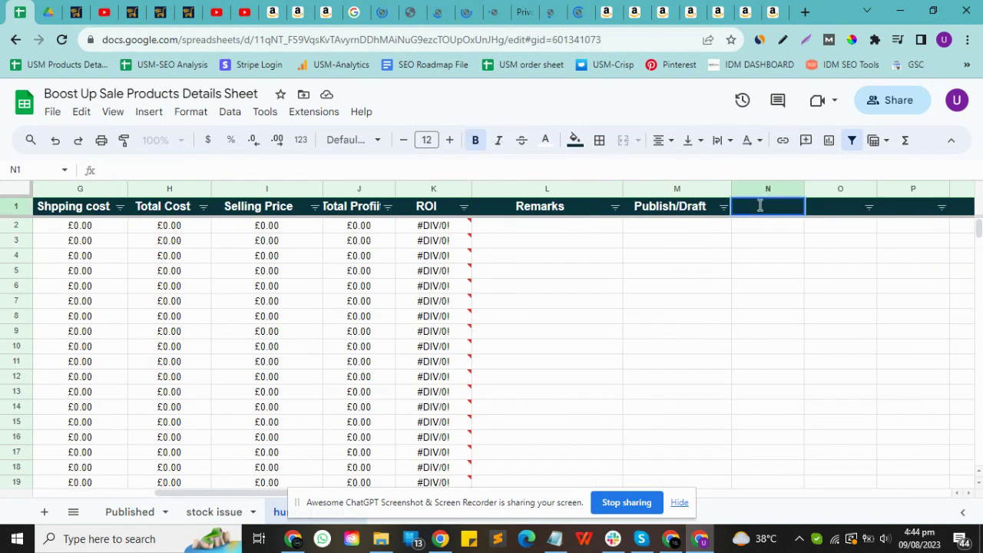
type("High")
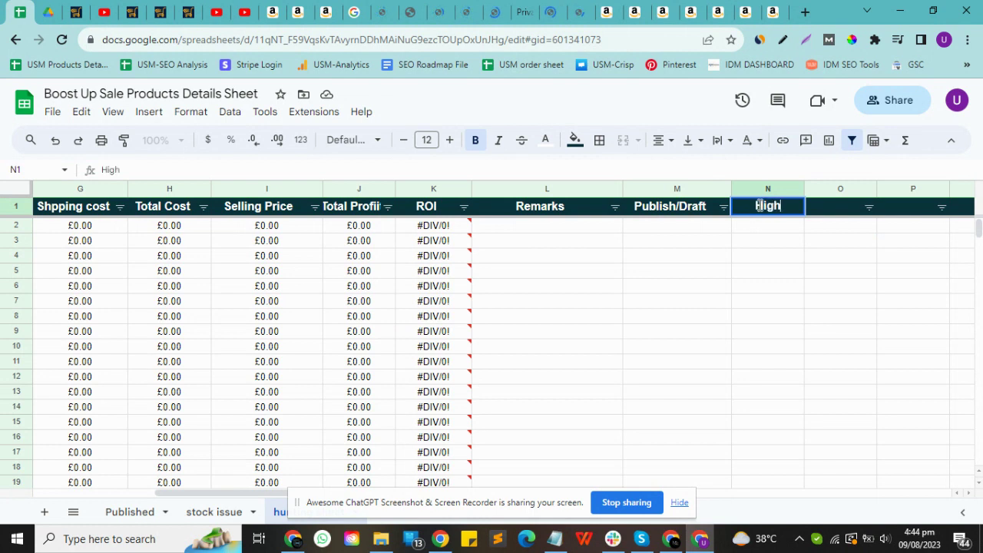
type("est c")
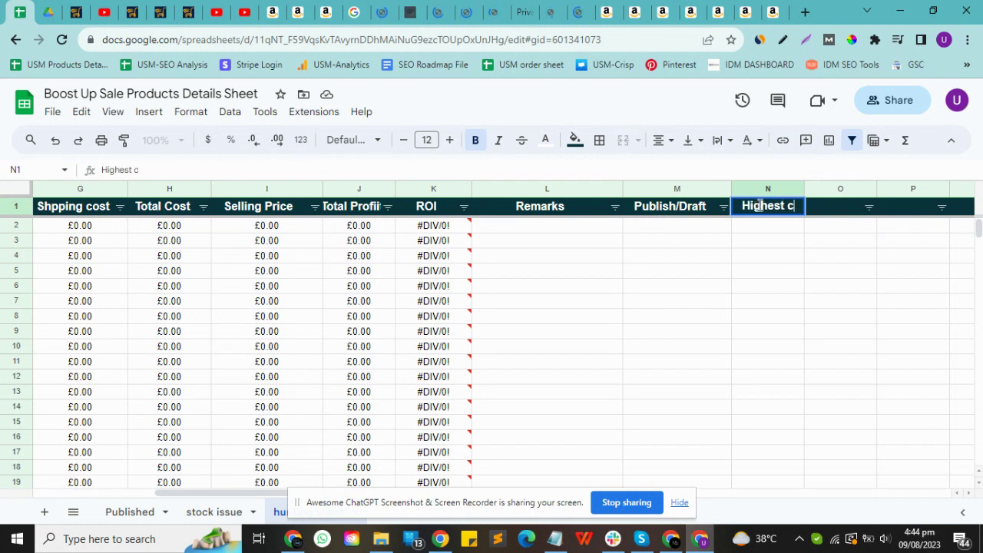
type("ompetitor price")
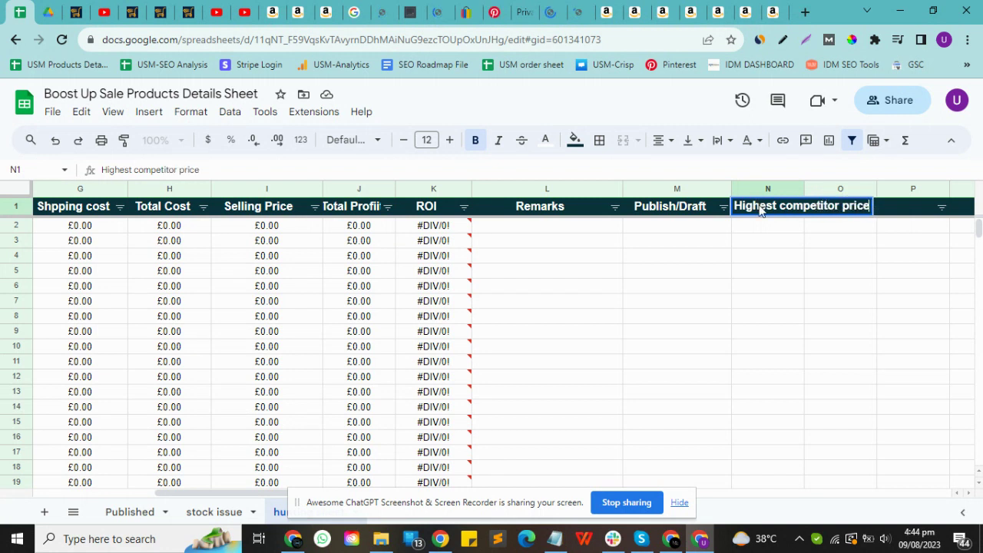
key("Return")
left_click_drag(805, 187, 870, 188)
left_click(847, 261)
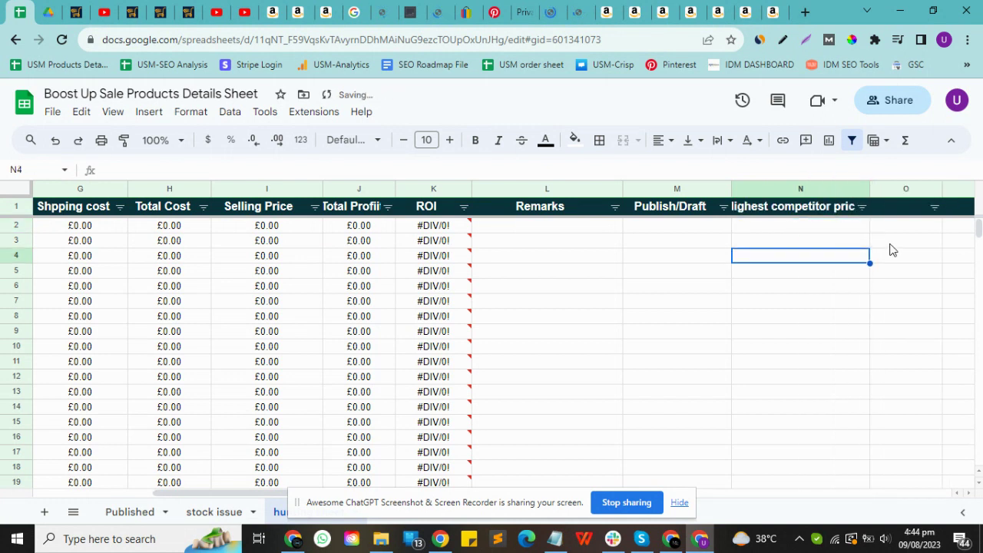
Step: Enter the header "lowest competitor price" in cell O1
left_click(906, 207)
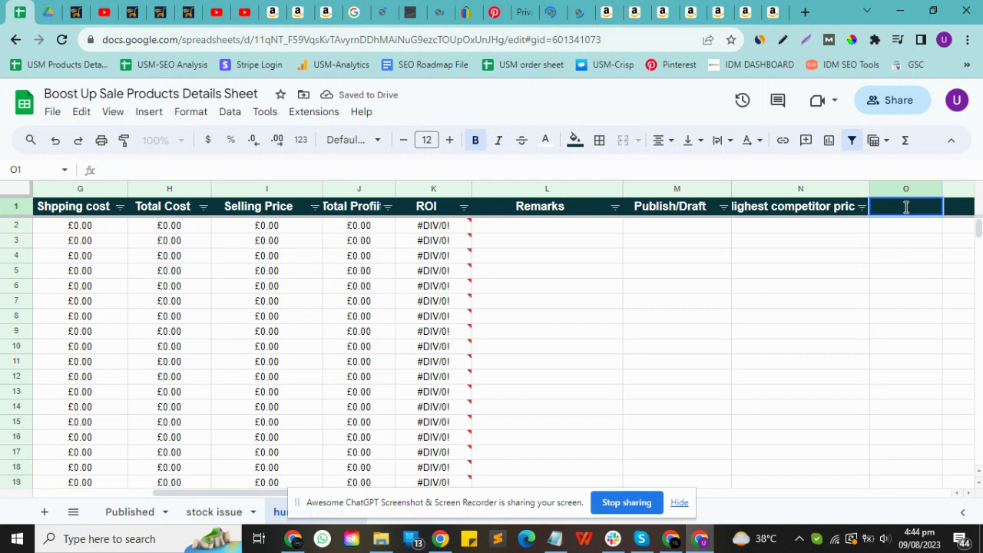
type("lowes")
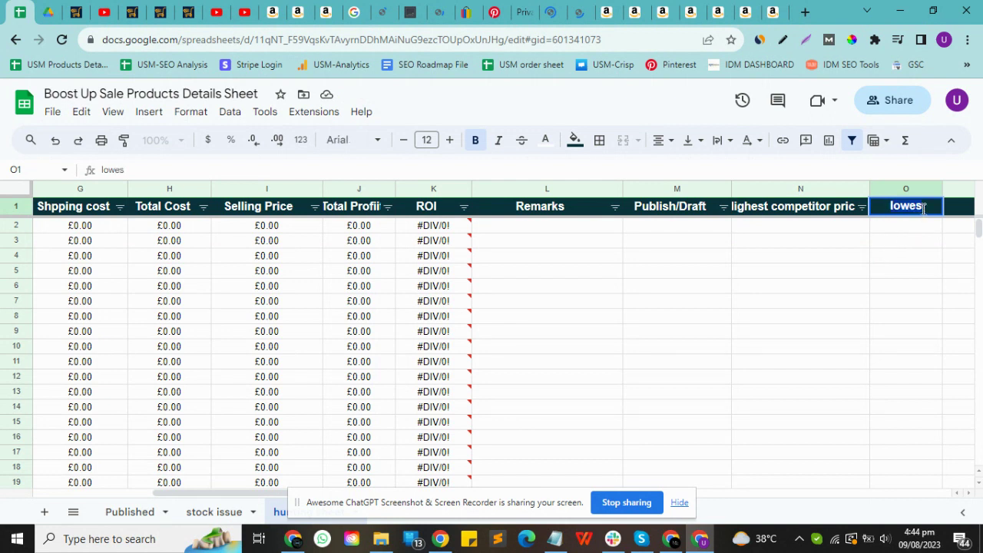
type("t co")
key("BackSpace")
key("BackSpace")
type("competitor")
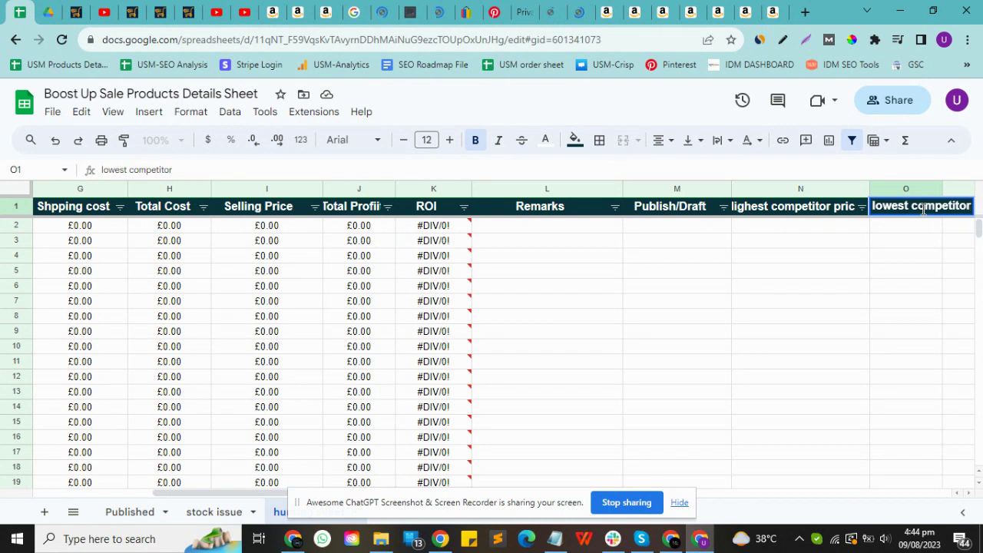
type(" pru")
key("BackSpace")
type("ice")
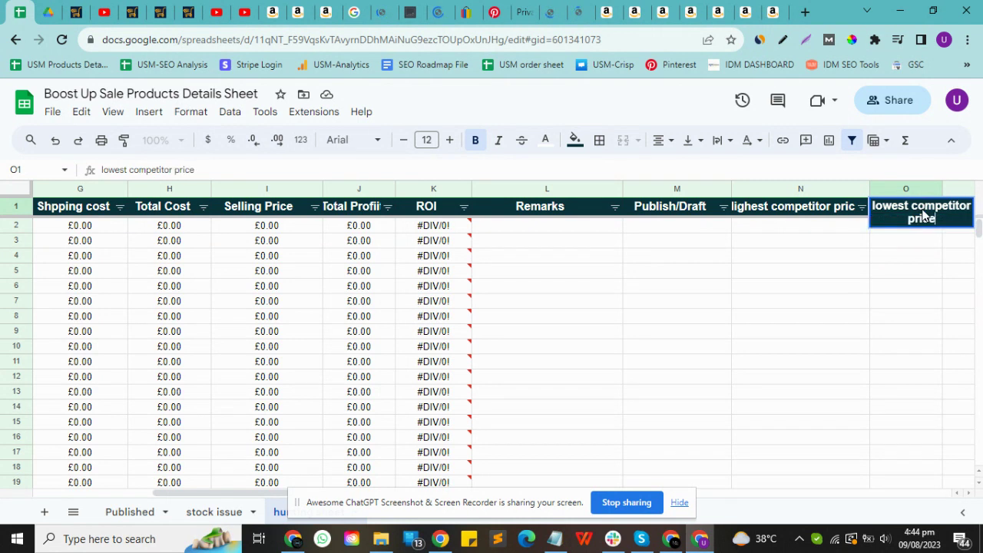
key("Return")
left_click(874, 257)
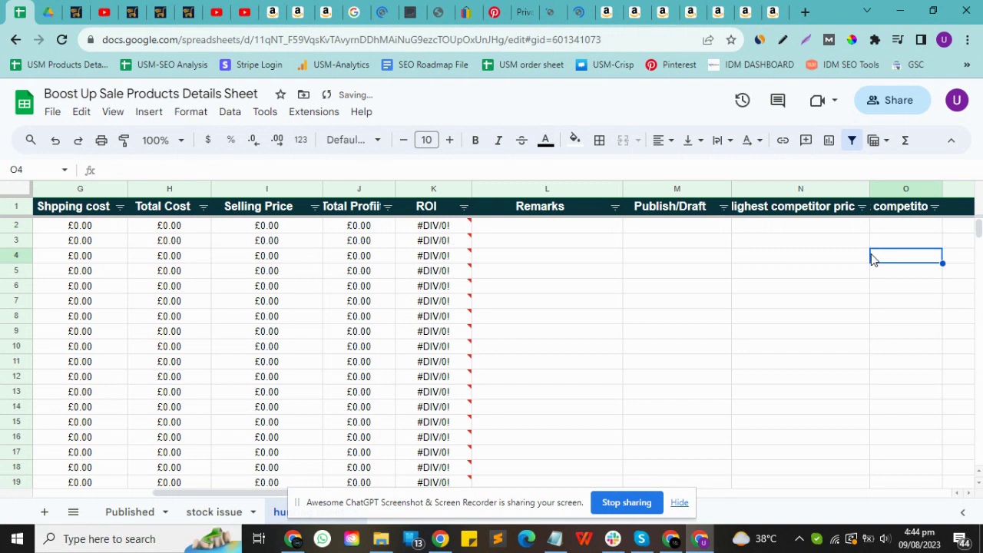
Step: Widen columns N and O a little more for their competitor price headers
left_click_drag(871, 189, 884, 189)
left_click(831, 261)
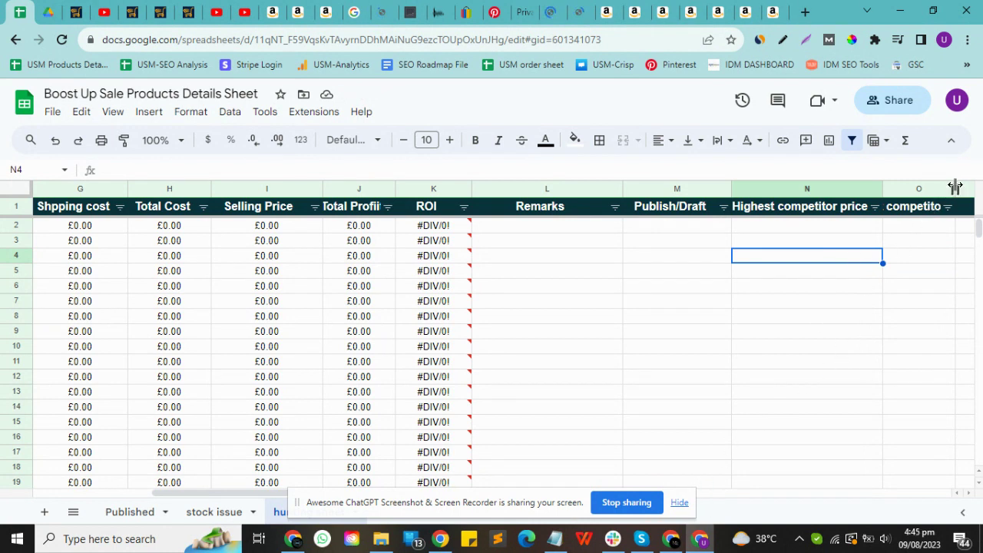
left_click_drag(956, 186, 973, 187)
left_click(919, 246)
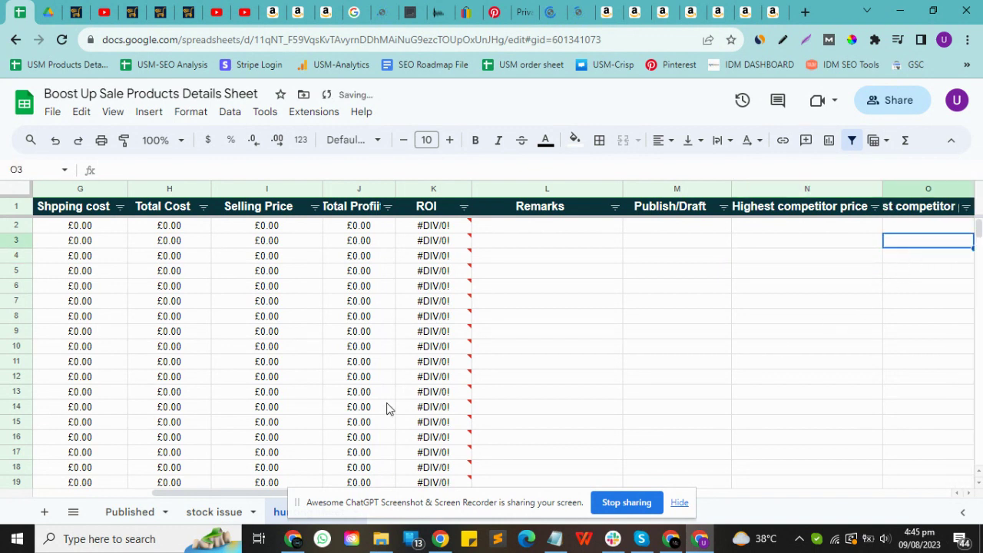
Step: Inspect the row 2 entry cells under the two competitor price headers
left_click(783, 224)
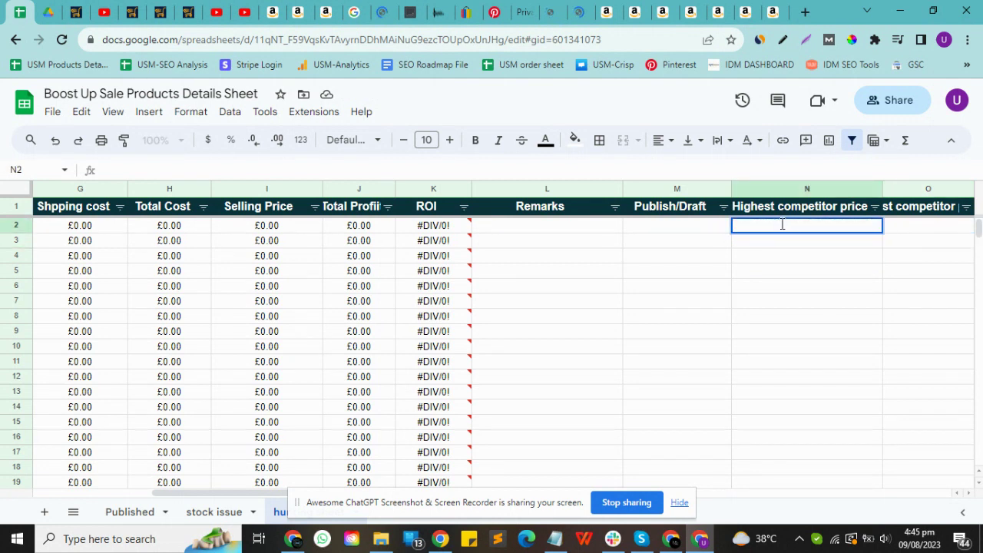
double_click(915, 225)
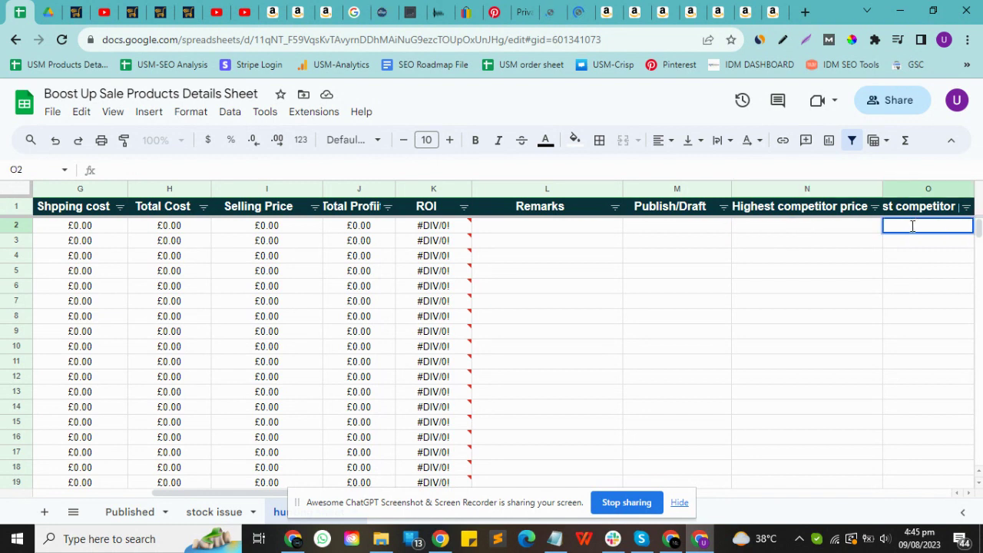
left_click(795, 259)
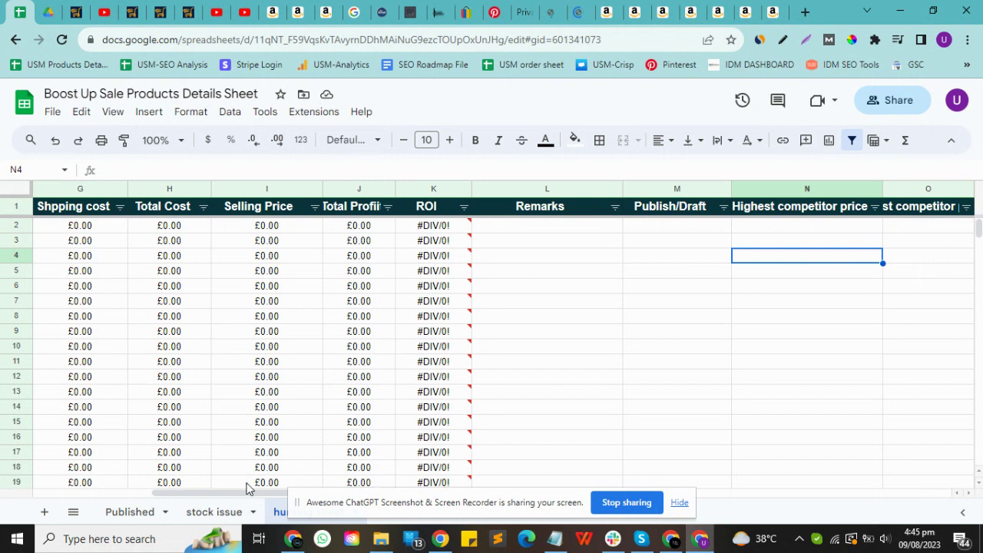
key("Left")
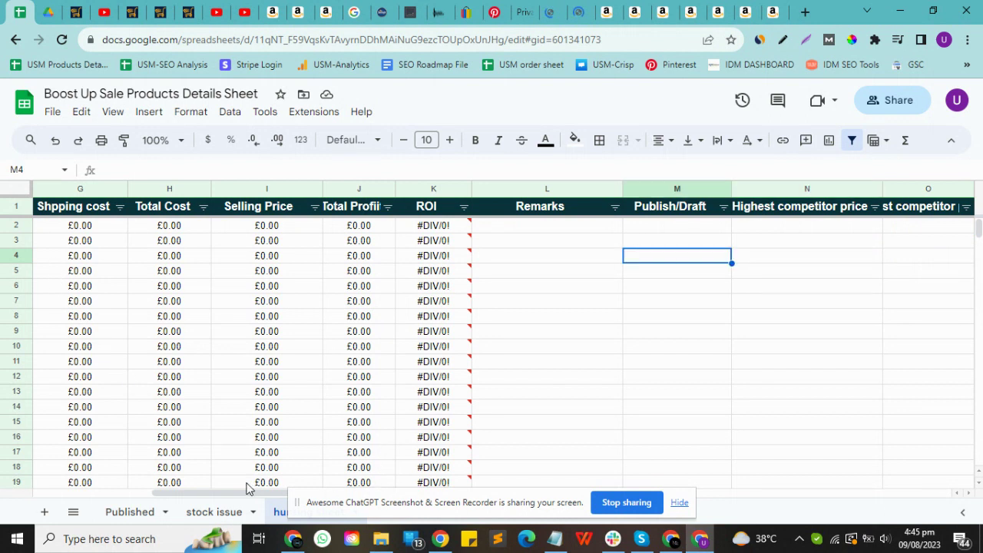
Step: Hide the screen-sharing notice and return to the first columns of the hunting sheet
left_click(680, 502)
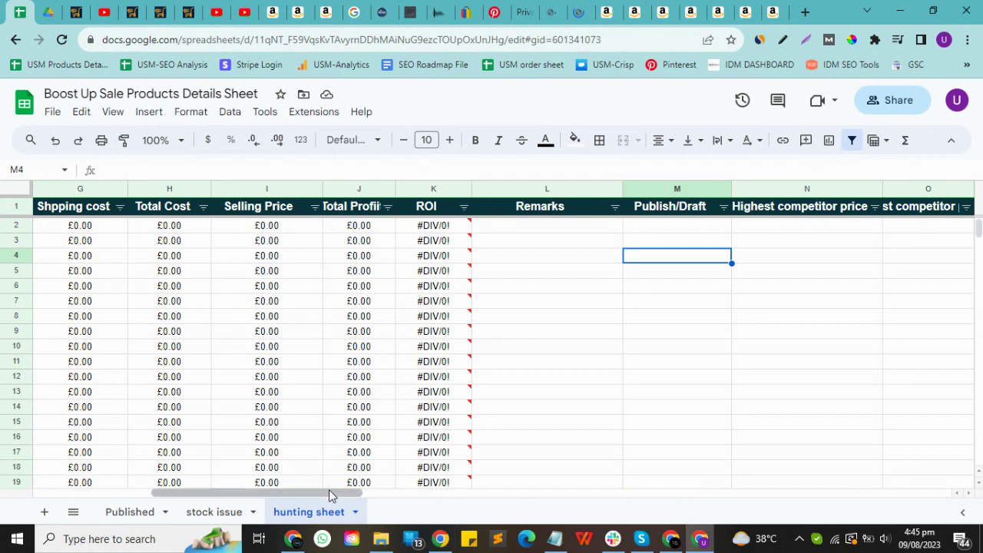
left_click_drag(329, 492, 212, 471)
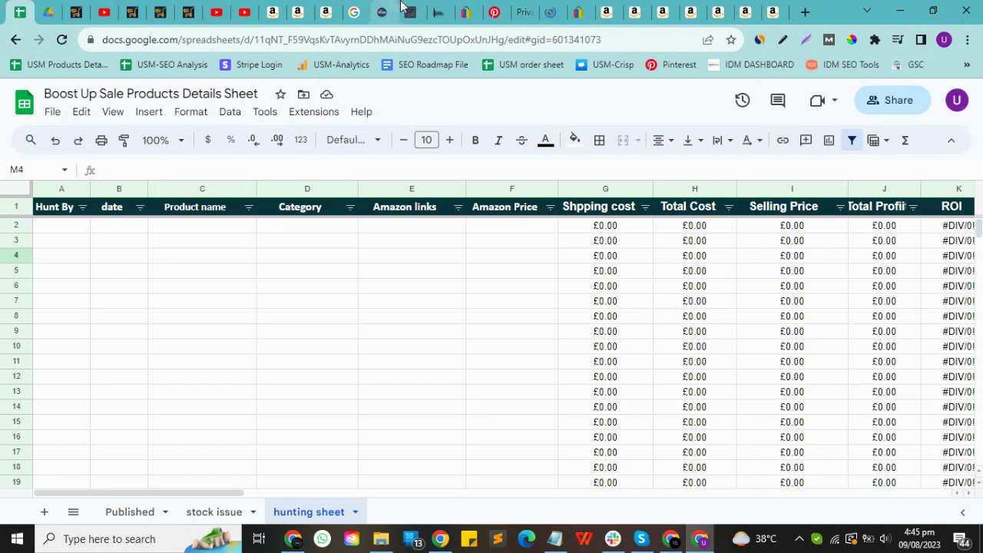
Step: Go through the open Amazon and Argos pages to the eBay search results and examine the Silentnight Deep Sleep topper prices
left_click(327, 9)
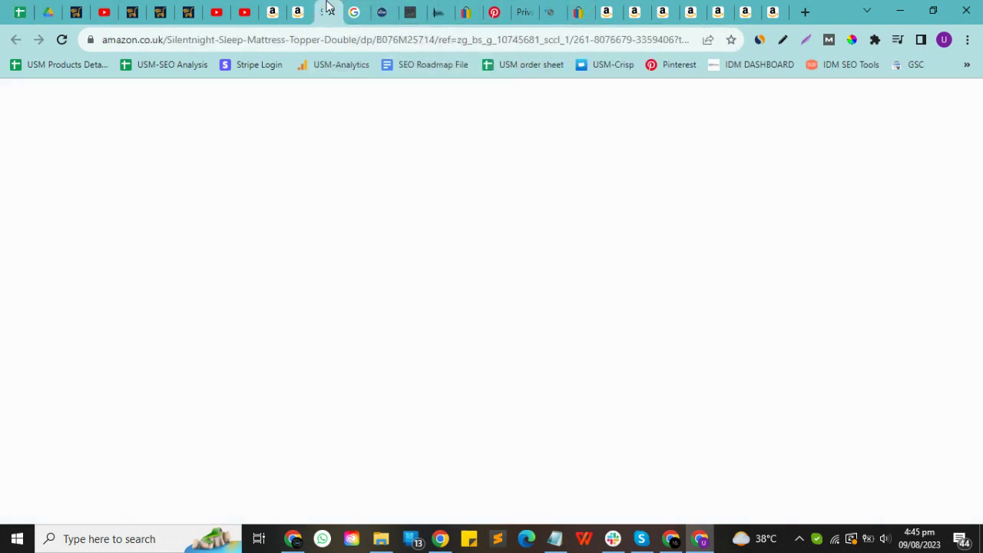
left_click(293, 9)
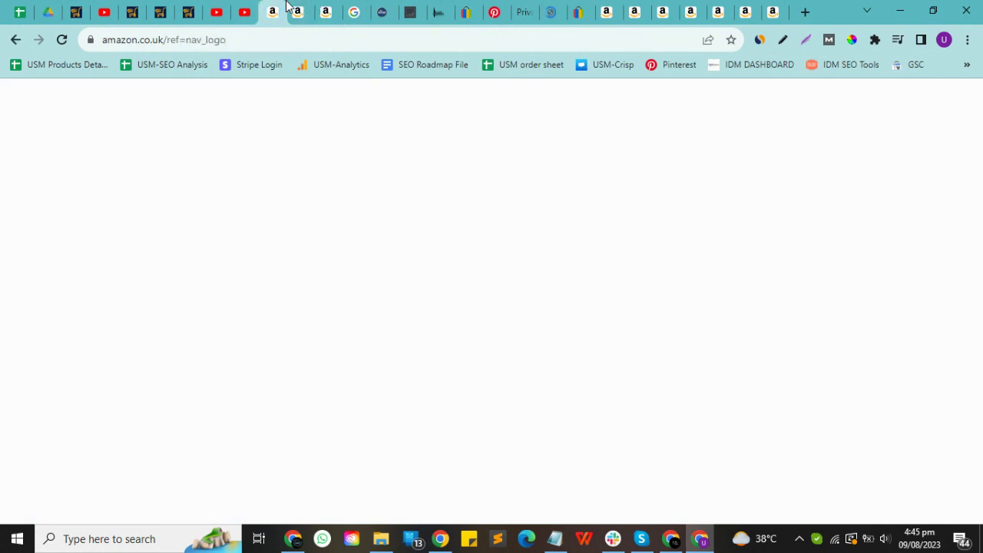
left_click(323, 8)
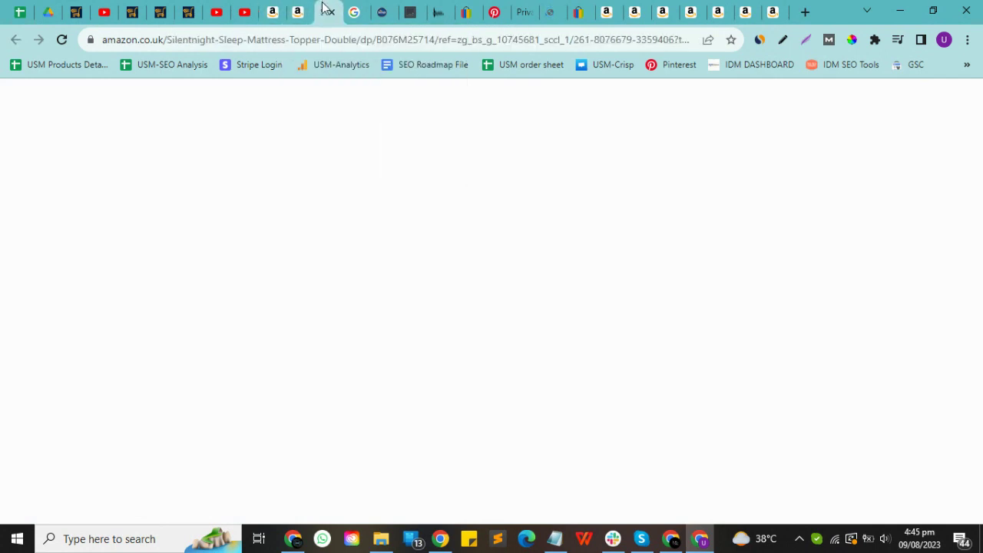
left_click(547, 10)
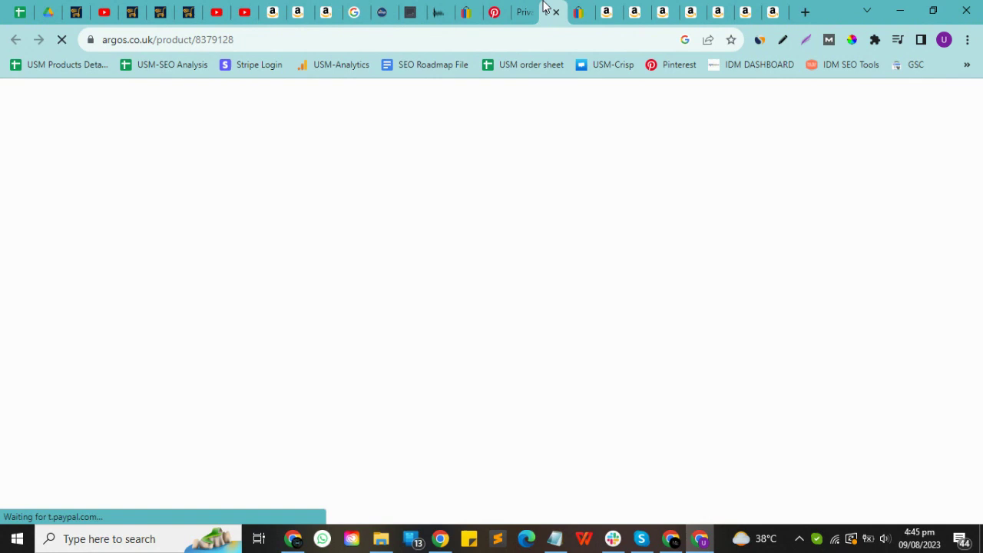
left_click(585, 7)
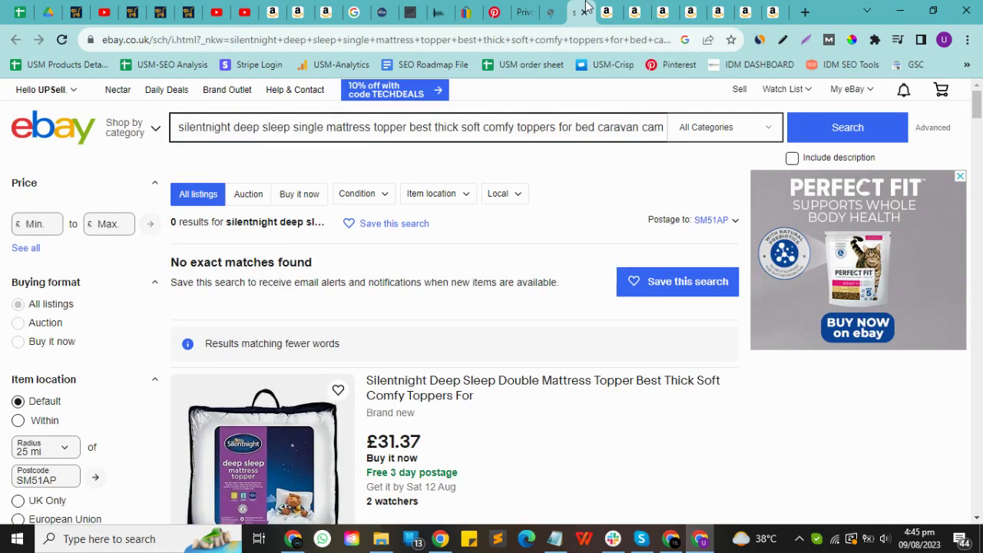
scroll(531, 387, "down", 4)
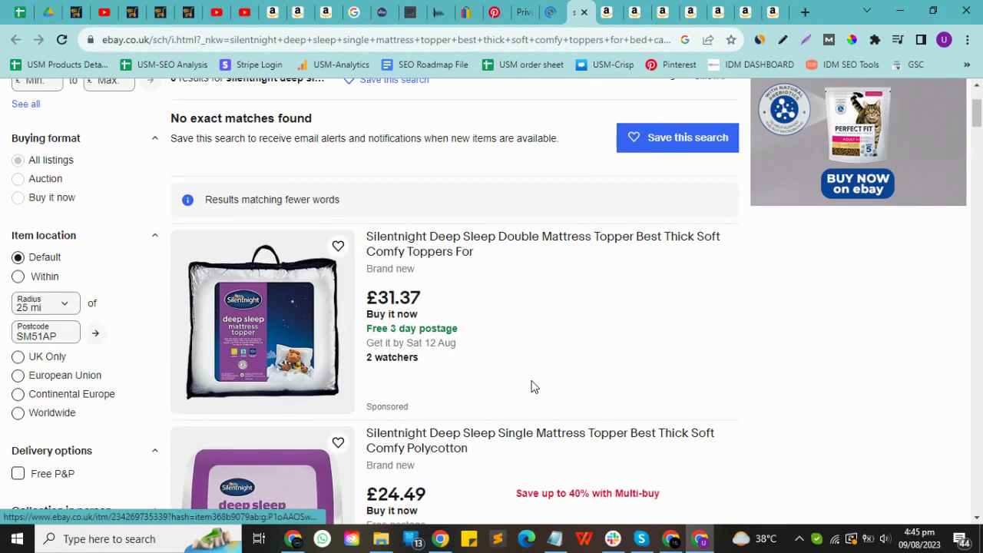
scroll(534, 386, "up", 1)
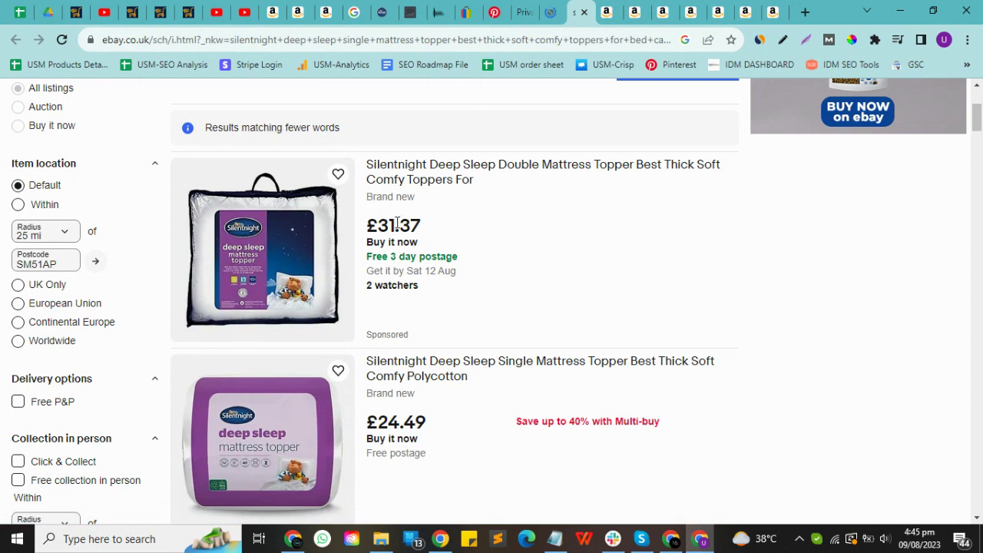
Step: Return to Amazon's Silentnight Deep Sleep double mattress topper page, highlight the product title, and examine the price and size options
left_click(388, 11)
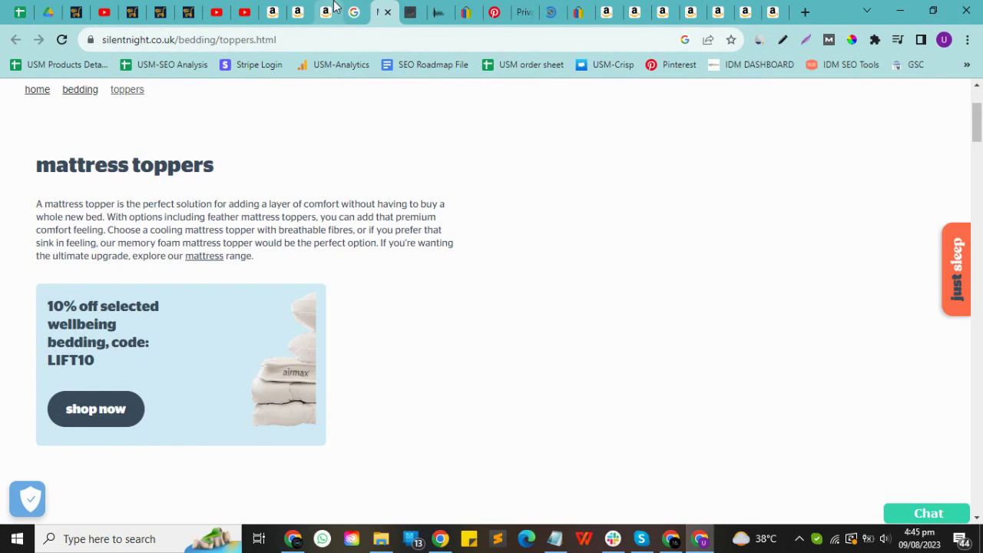
left_click(333, 9)
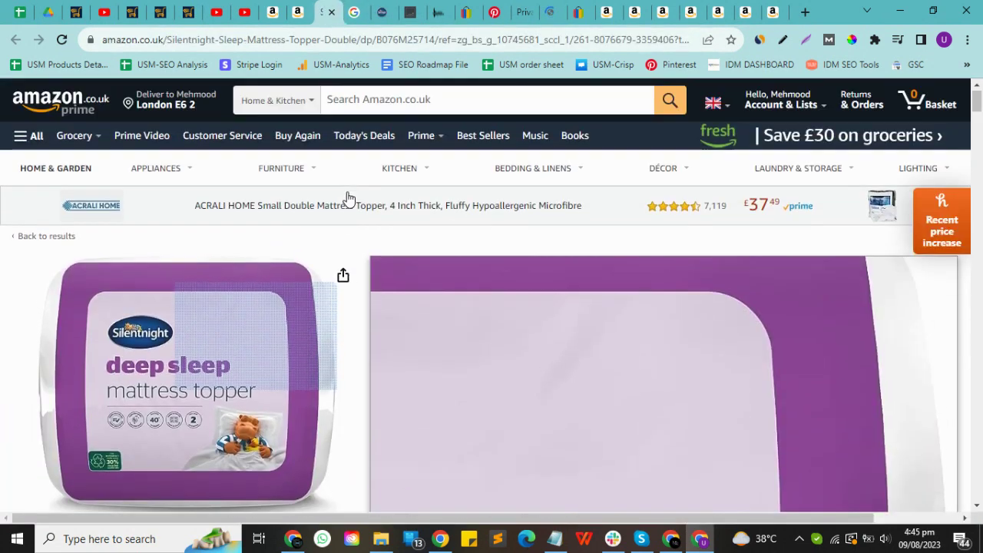
triple_click(600, 264)
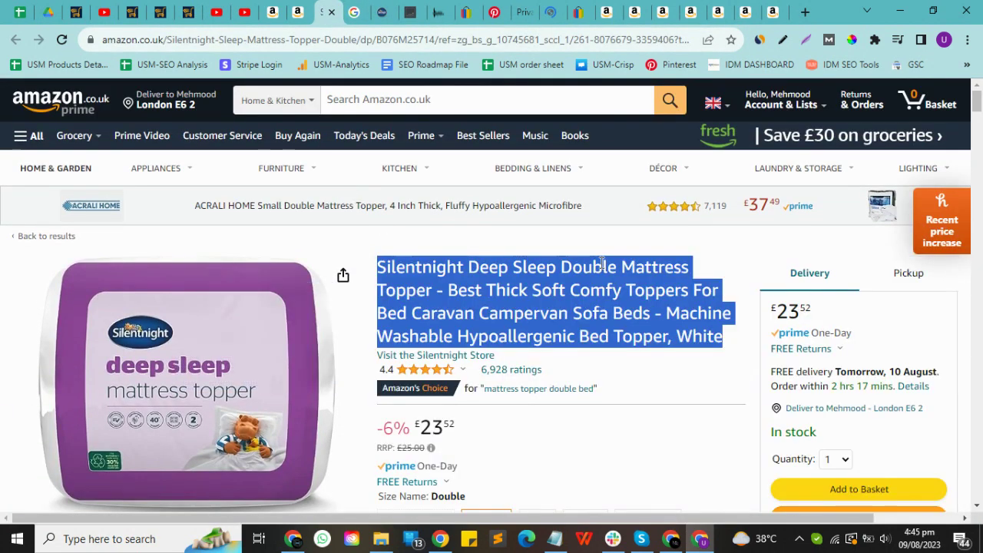
scroll(506, 276, "down", 1)
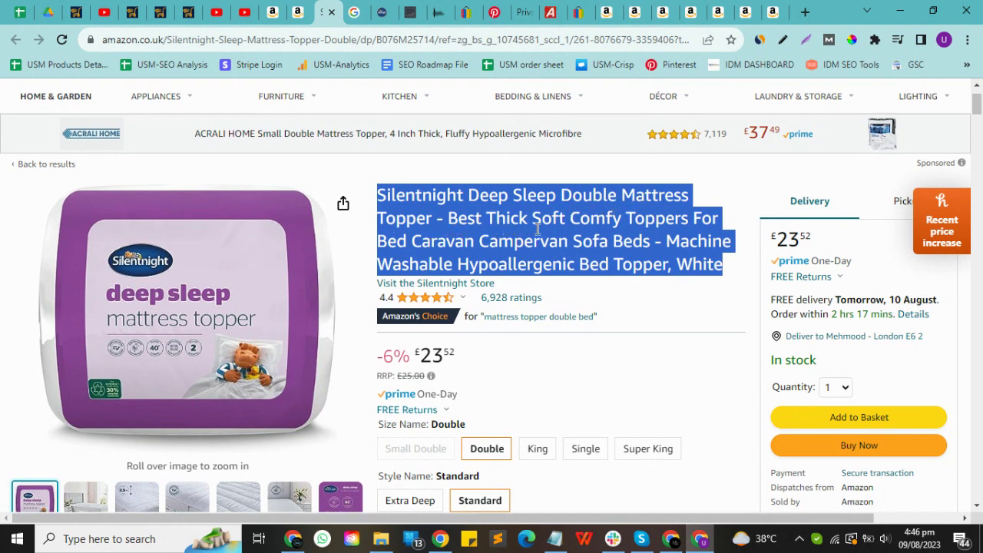
scroll(607, 256, "down", 1)
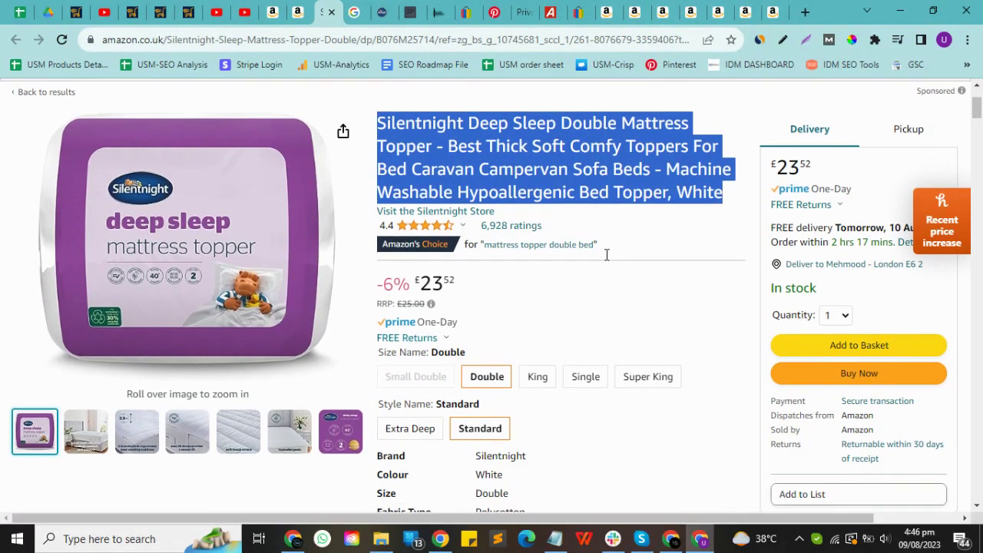
scroll(605, 254, "down", 1)
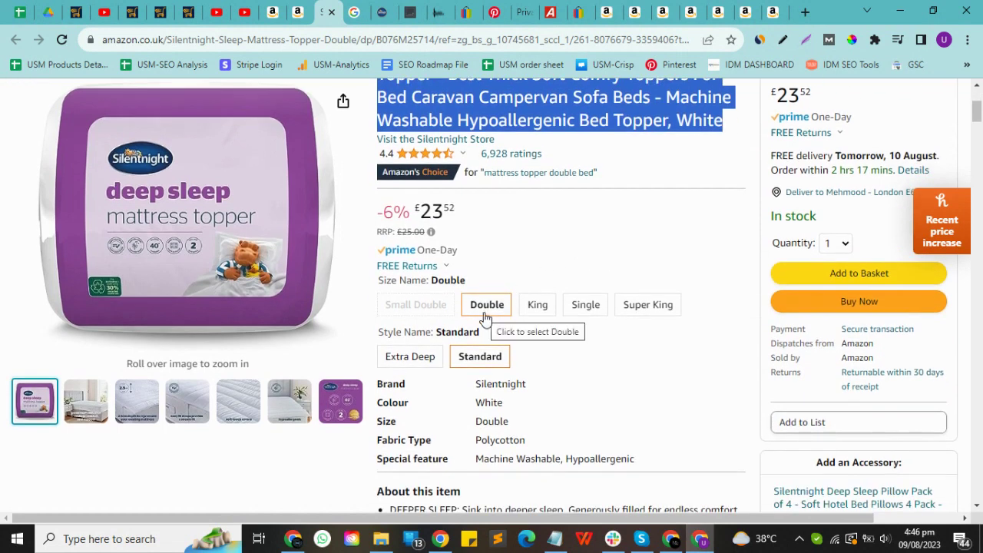
Step: Examine the size, style, material and feature details of Amazon's Silentnight Deep Sleep double mattress topper
scroll(522, 345, "down", 1)
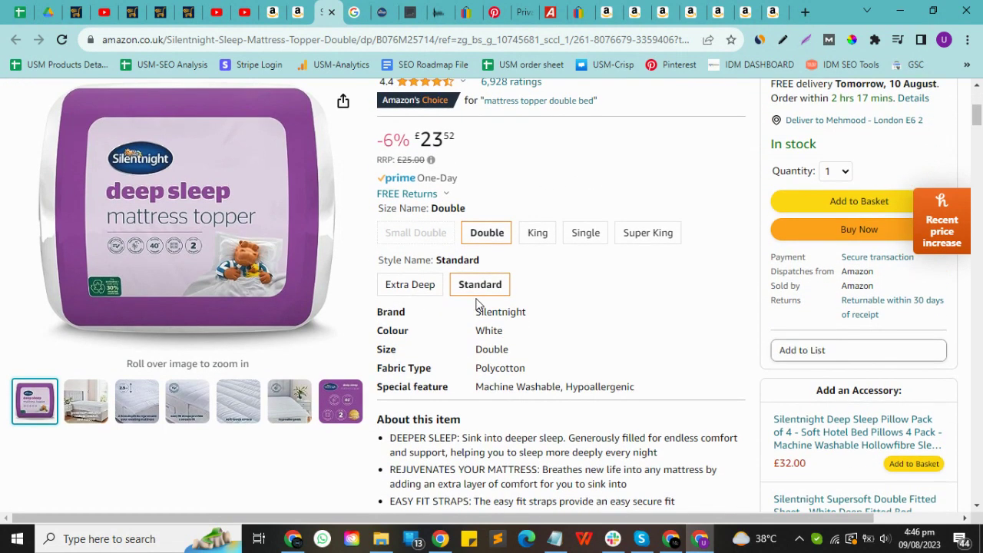
scroll(505, 329, "down", 1)
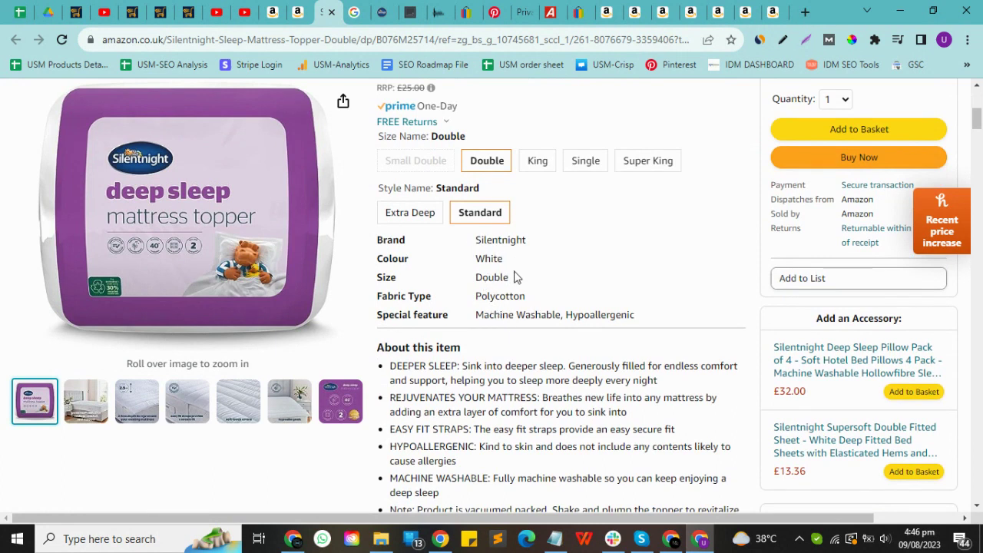
scroll(528, 318, "down", 1)
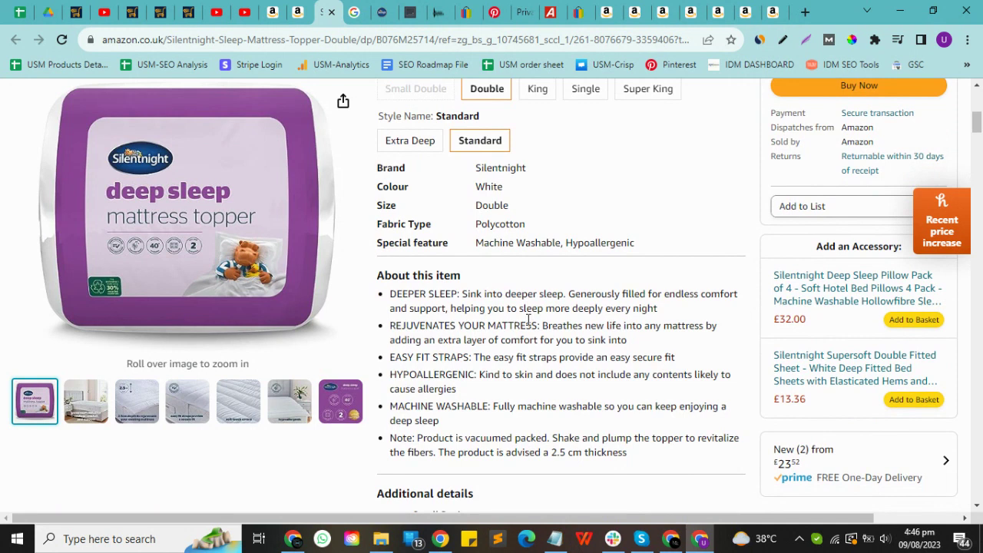
scroll(528, 318, "up", 4)
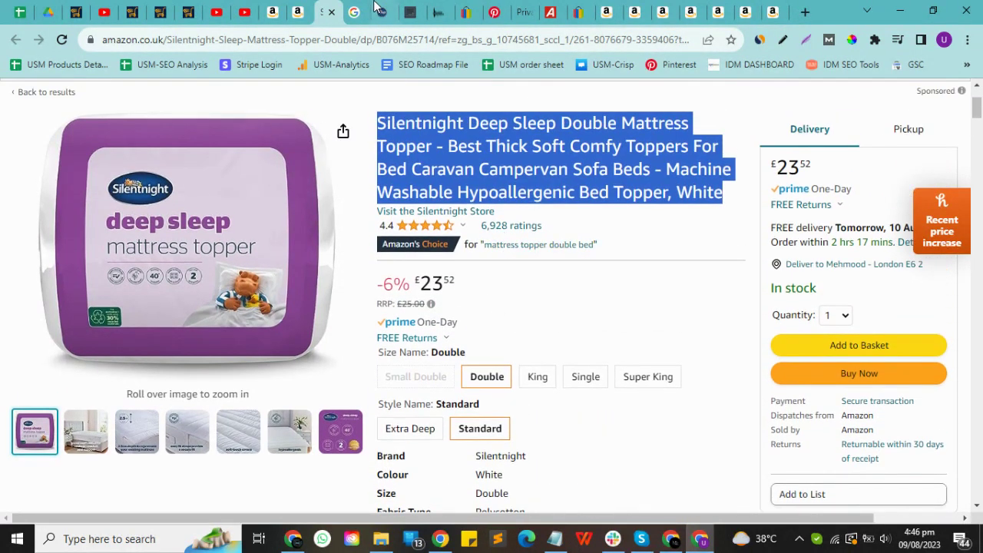
Step: Switch to Silentnight's own toppers page and look through its mattress toppers and prices for the Deep Sleep model
left_click(381, 9)
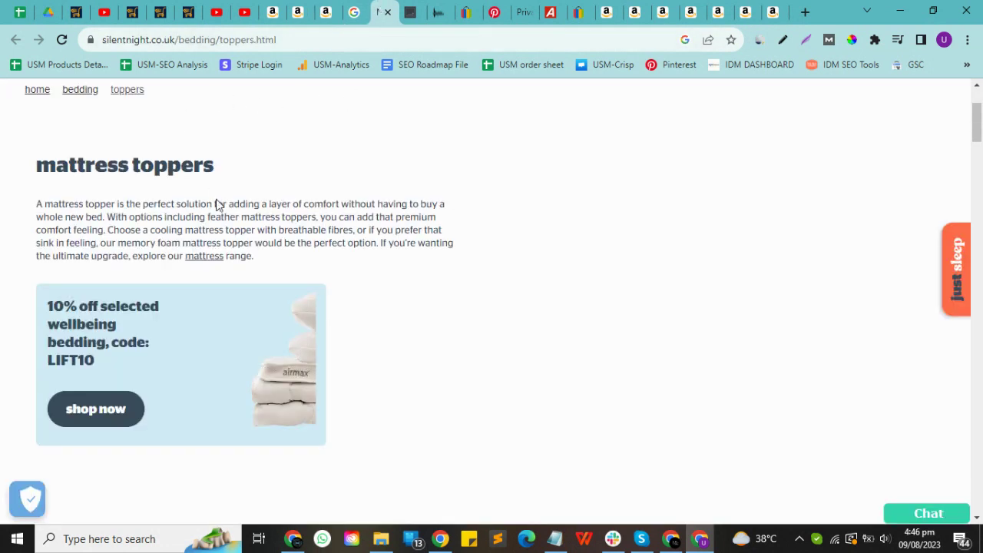
scroll(259, 232, "up", 2)
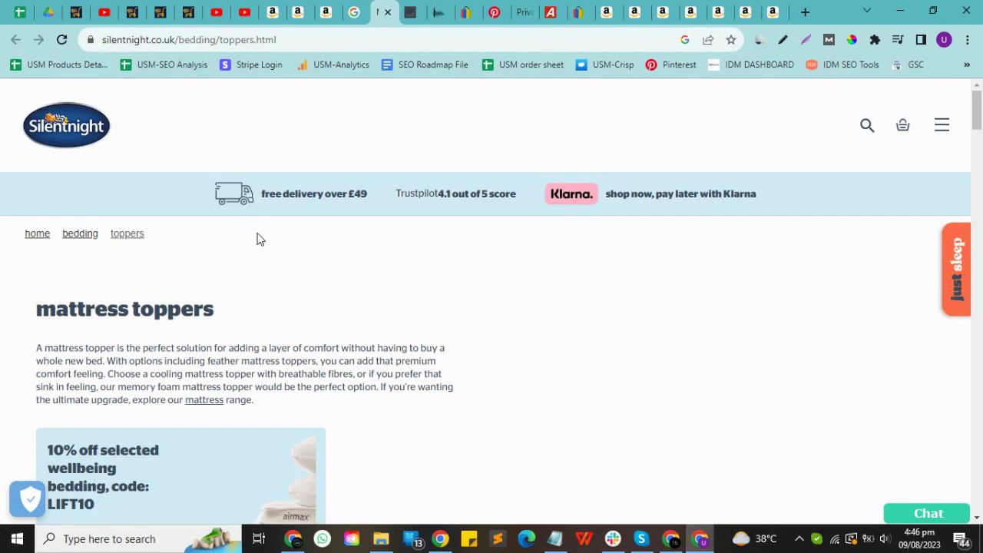
scroll(258, 237, "down", 8)
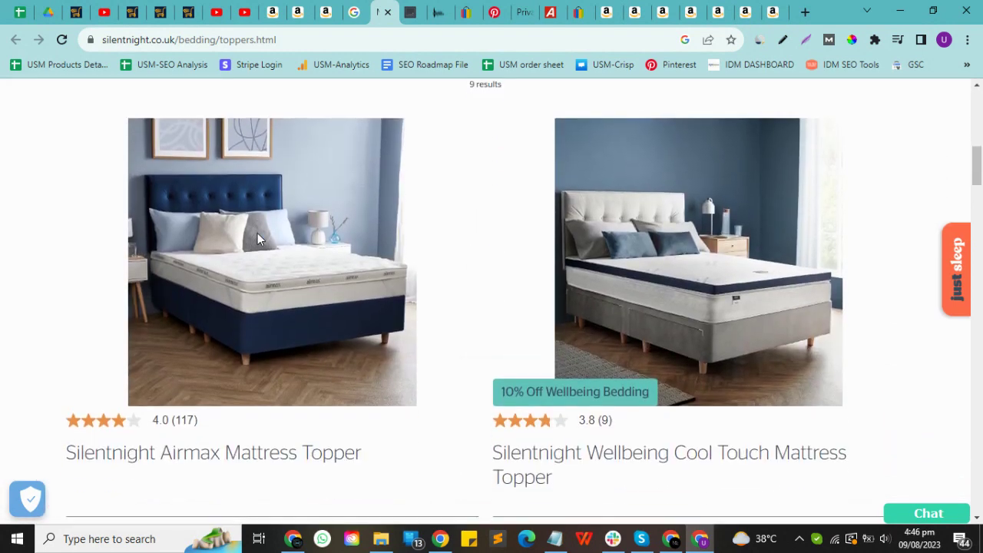
scroll(257, 238, "down", 3)
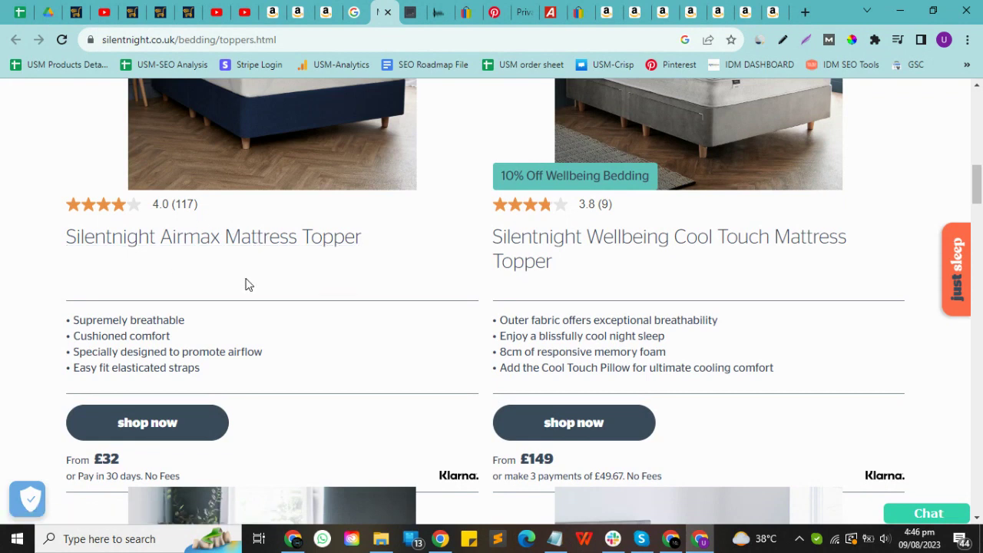
scroll(246, 285, "down", 6)
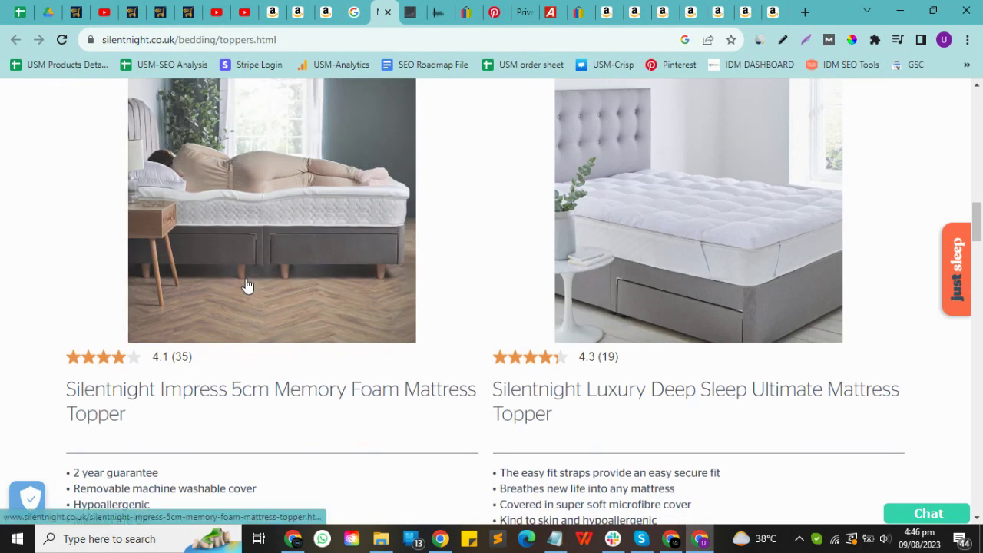
scroll(247, 285, "down", 3)
scroll(246, 285, "down", 5)
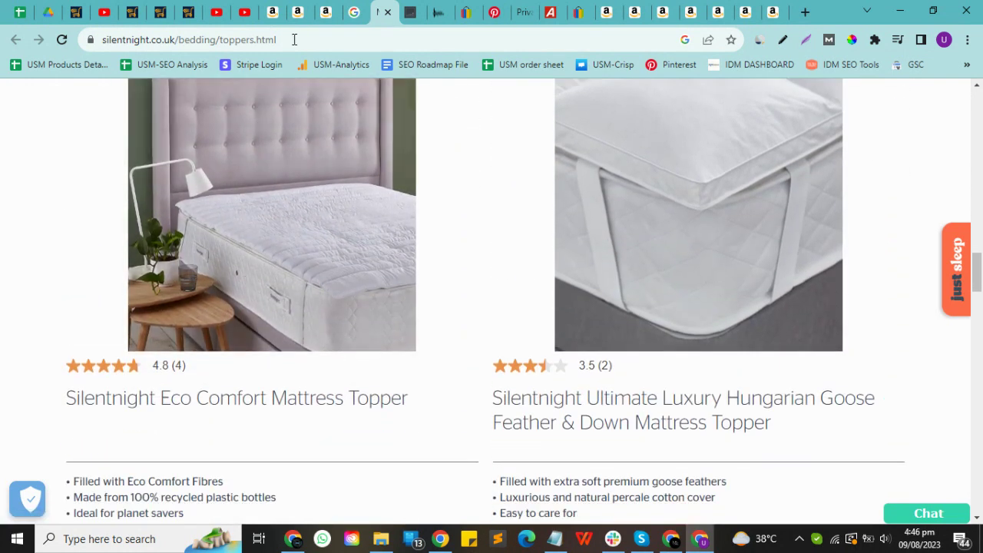
Step: Recheck the Amazon topper's title, then look back through Silentnight's topper range for a matching product
left_click(337, 8)
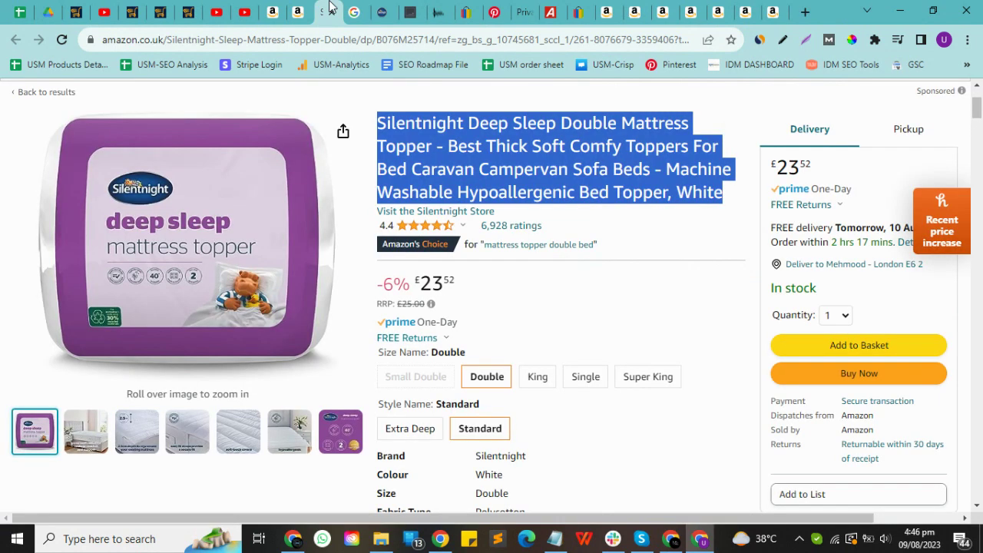
left_click(382, 11)
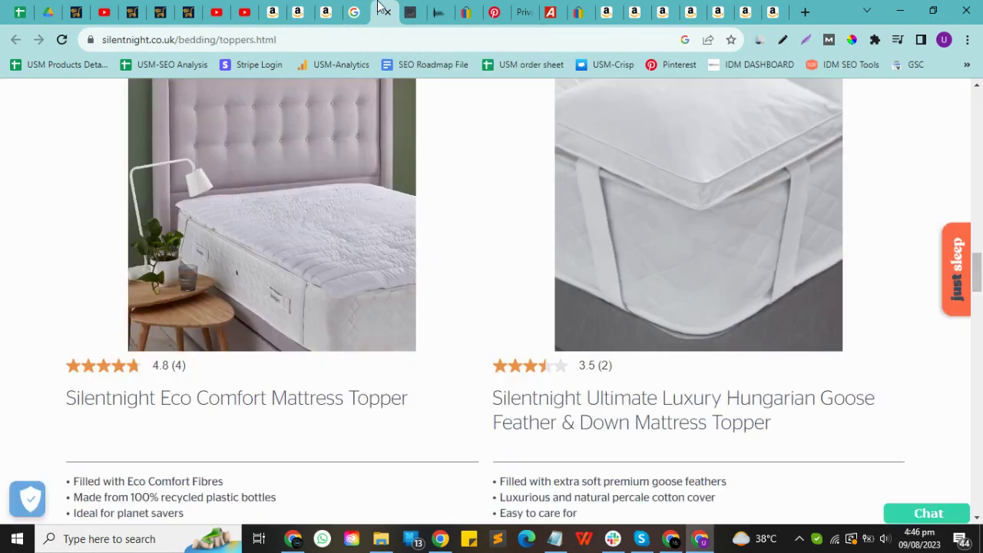
scroll(387, 280, "up", 5)
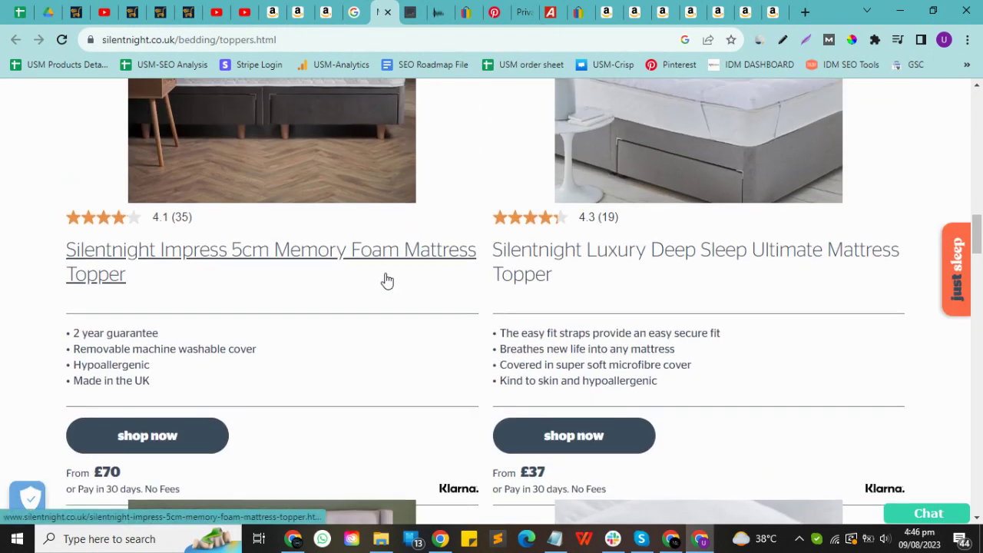
scroll(388, 281, "up", 5)
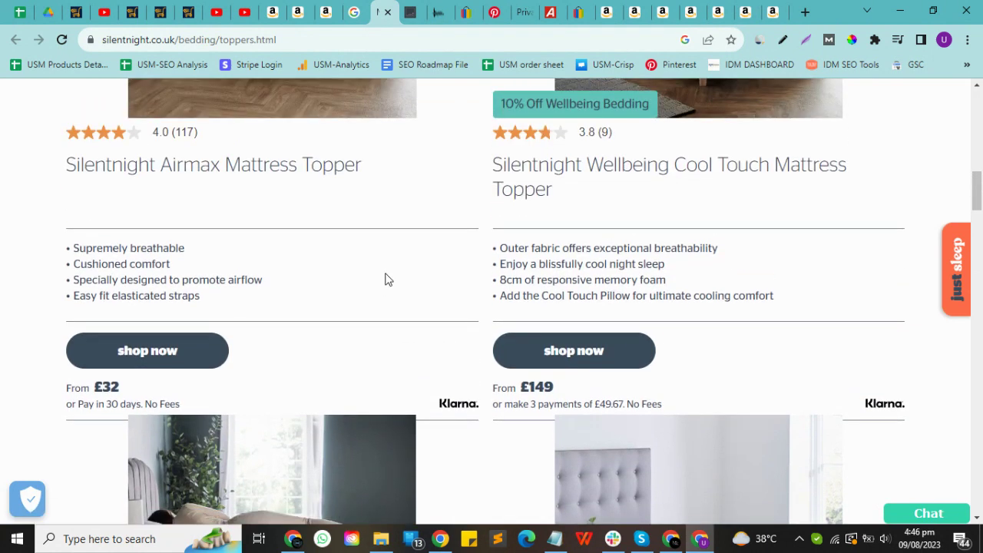
scroll(387, 279, "up", 10)
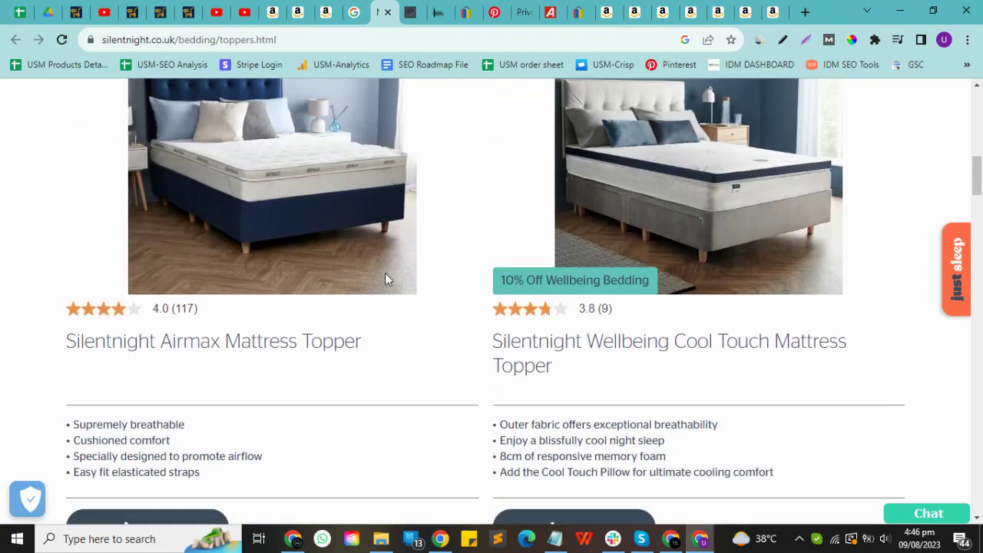
scroll(388, 280, "up", 4)
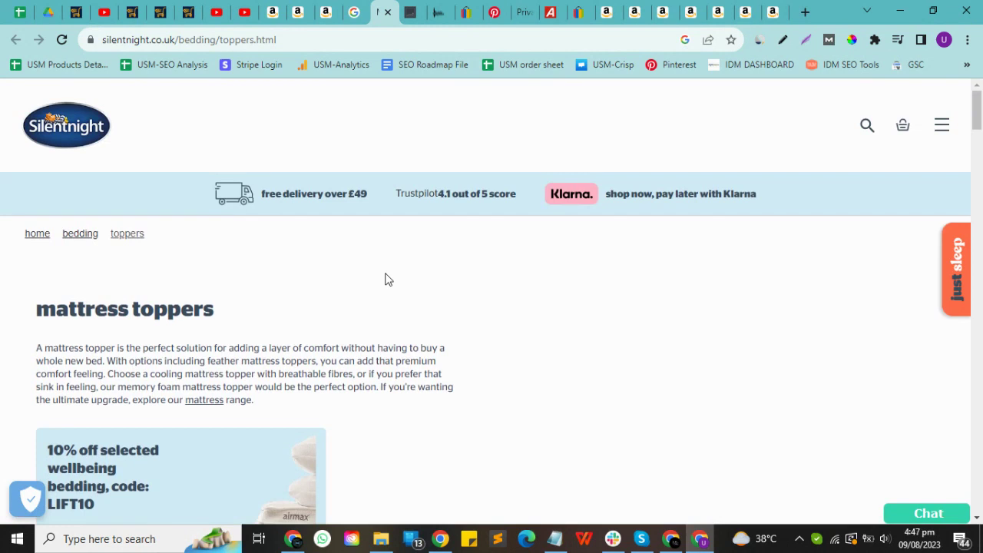
scroll(388, 282, "down", 2)
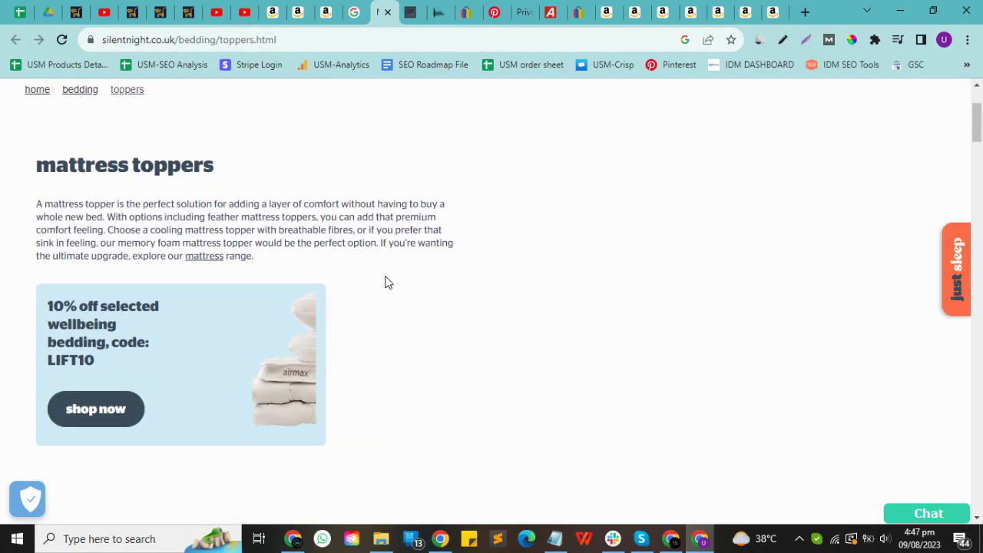
Step: Examine the double topper's price and size on the Fluffy Pillow Case page and compare it with Amazon's price
left_click(427, 11)
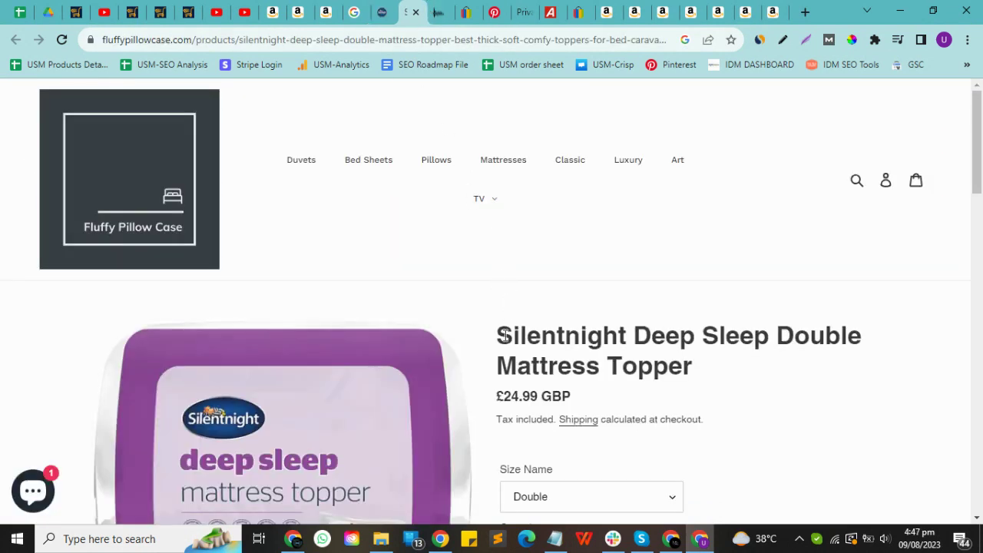
scroll(553, 355, "down", 3)
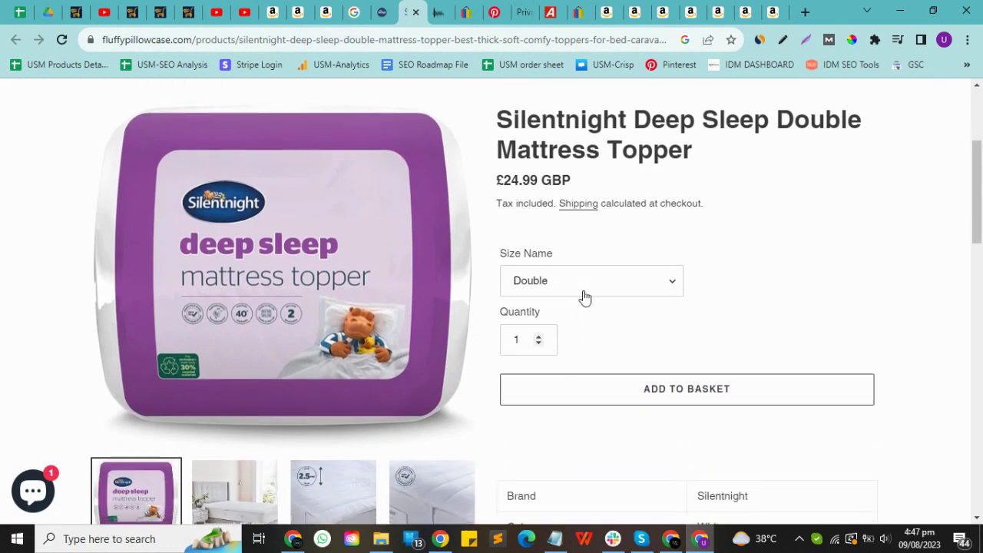
left_click(325, 12)
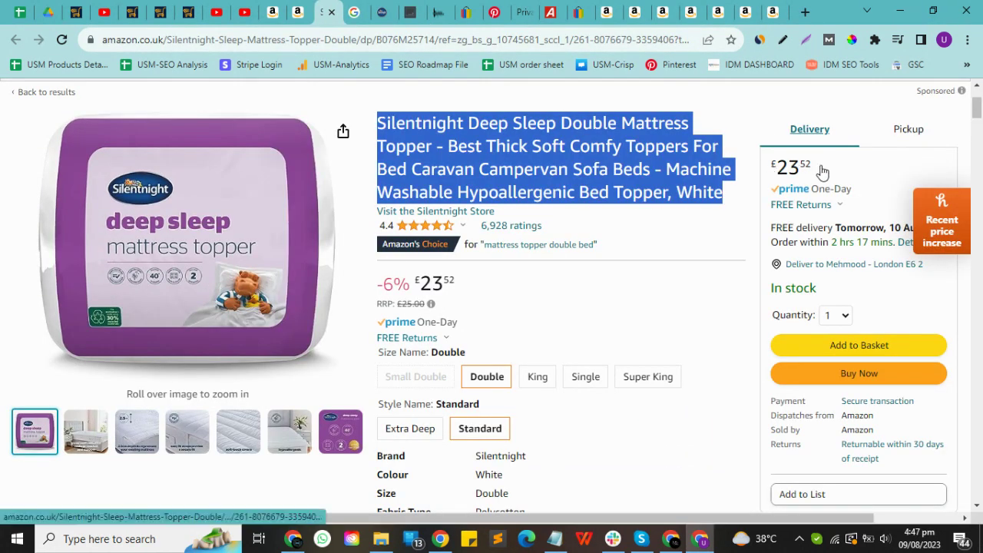
Step: Compare the Buyinstor topper page with the Fluffy Pillow Case one, examine its price and delivery details, and close the Buyinstor page
left_click(440, 9)
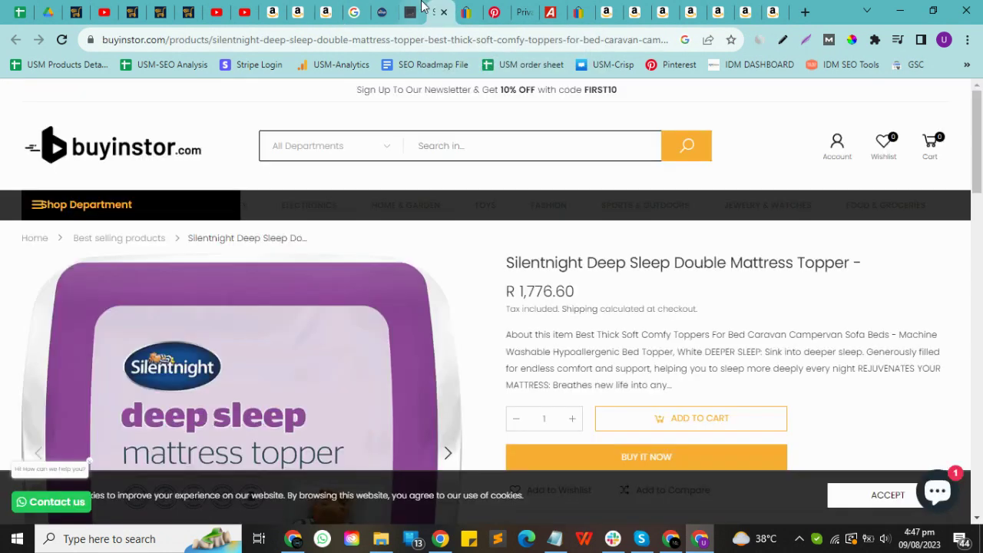
left_click(421, 9)
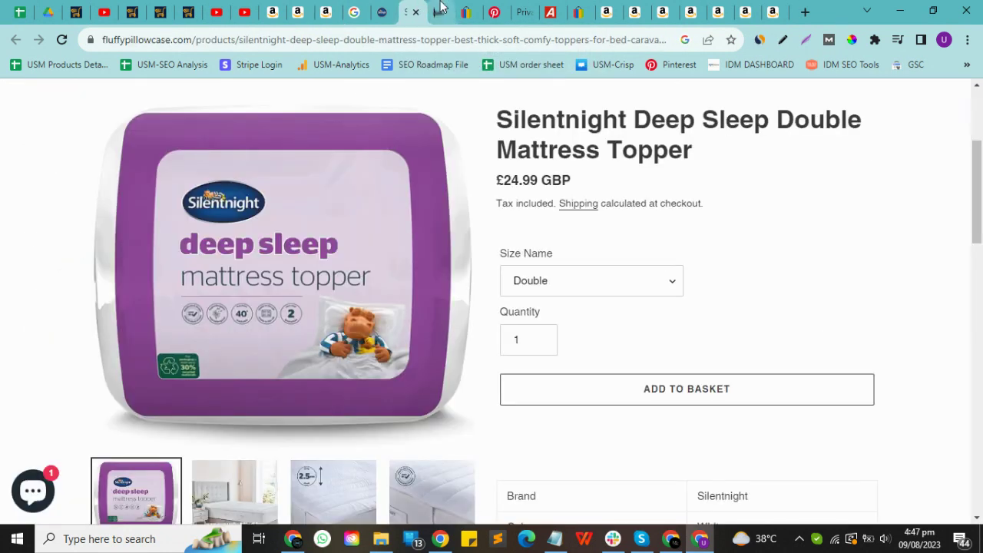
left_click(441, 11)
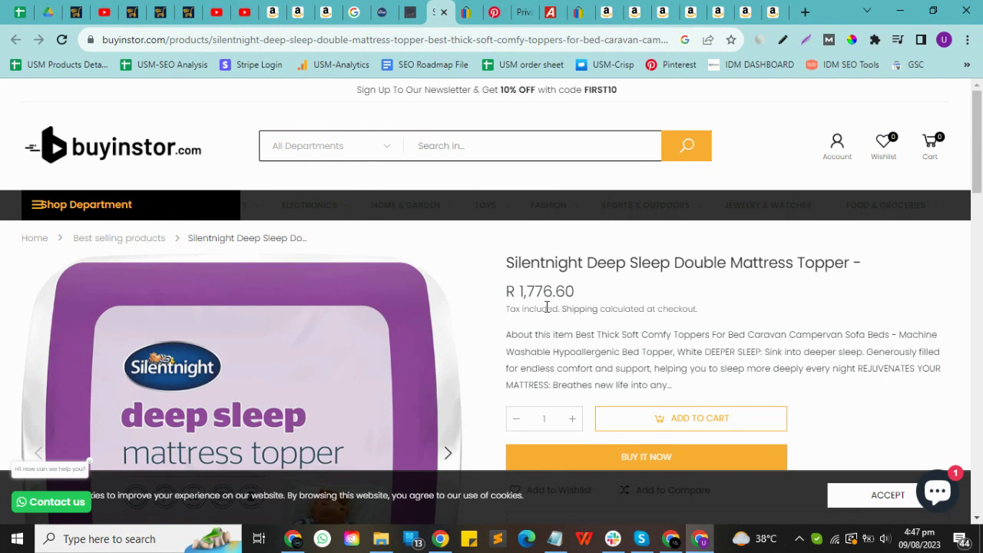
scroll(547, 309, "down", 1)
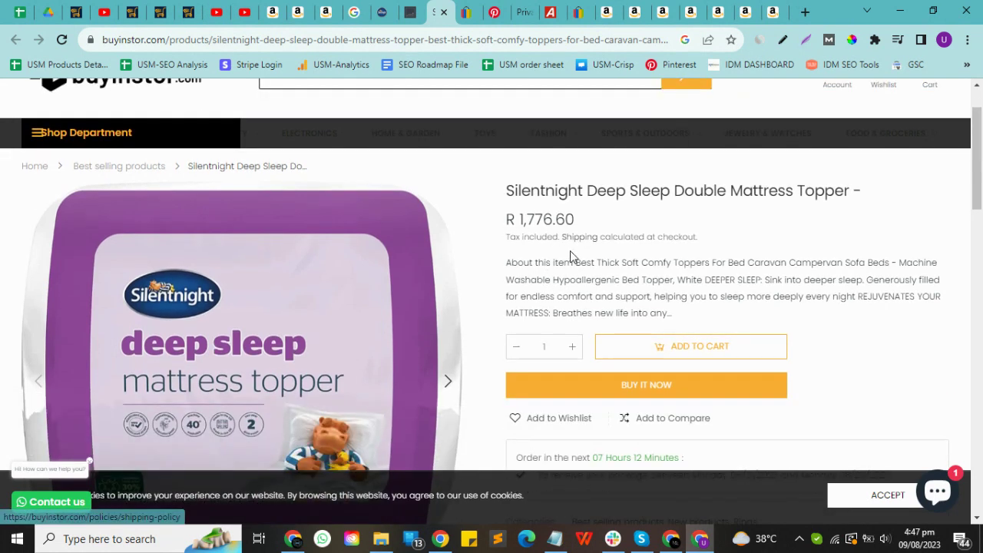
scroll(571, 252, "down", 1)
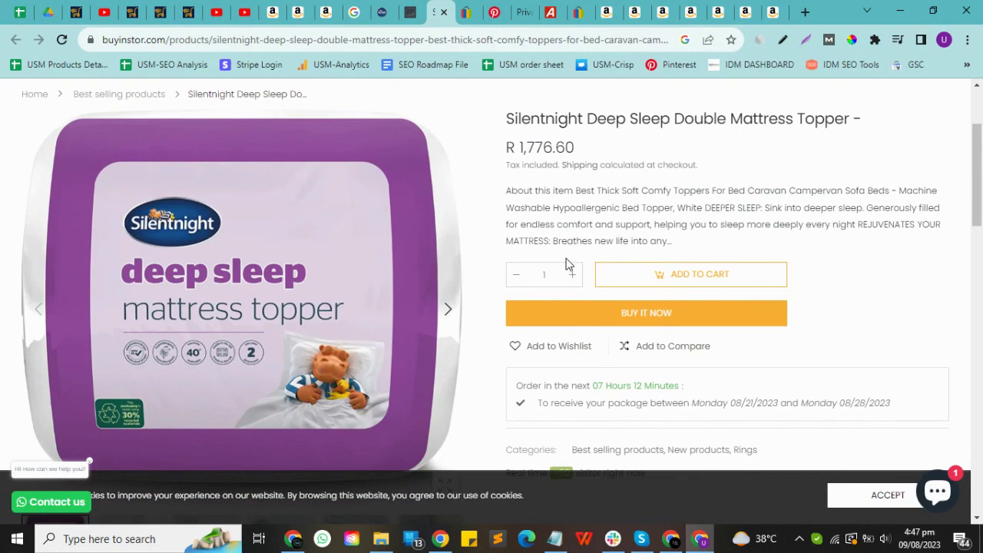
left_click(443, 12)
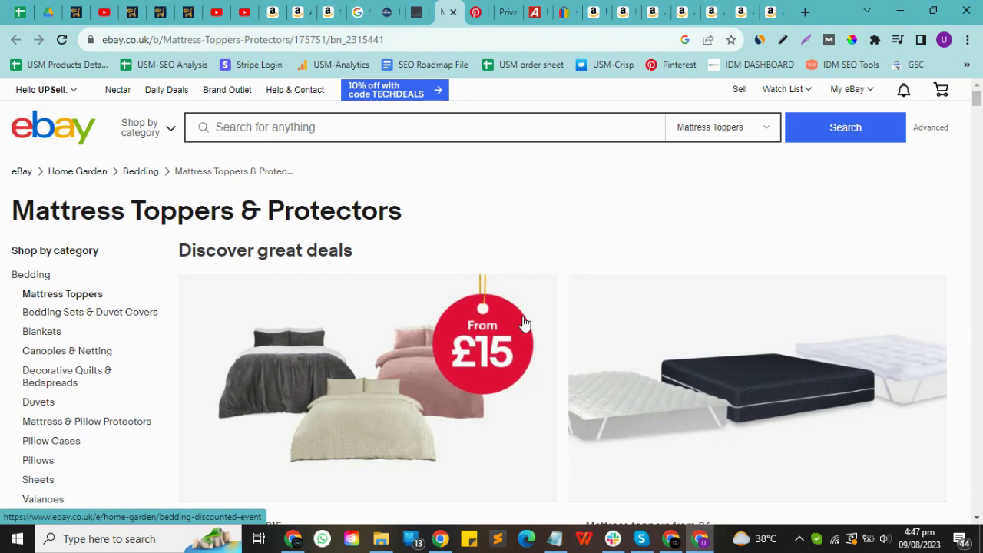
Step: Open the Silentnight Deep Sleep double topper from eBay's best-selling mattress toppers and examine its price, postage and seller
scroll(524, 324, "down", 8)
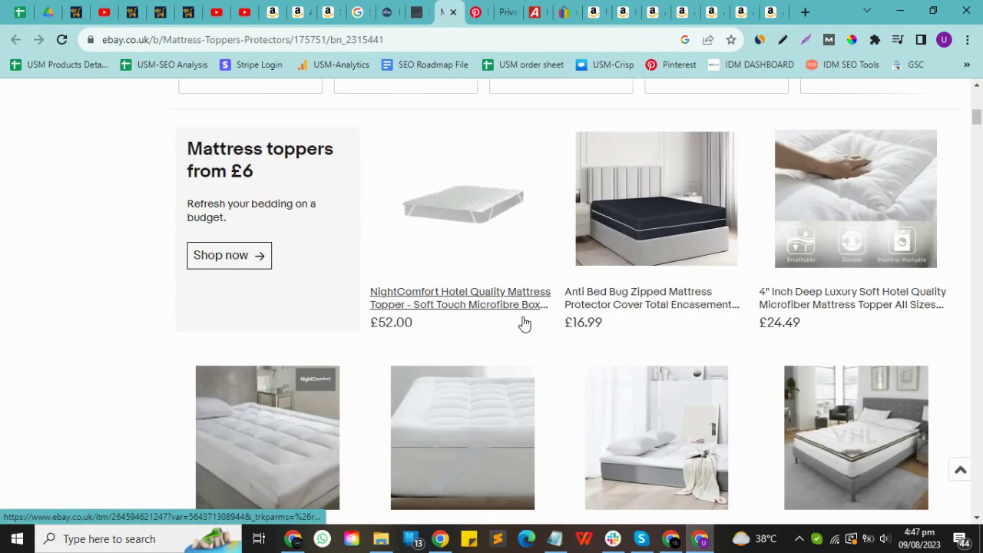
scroll(524, 323, "down", 7)
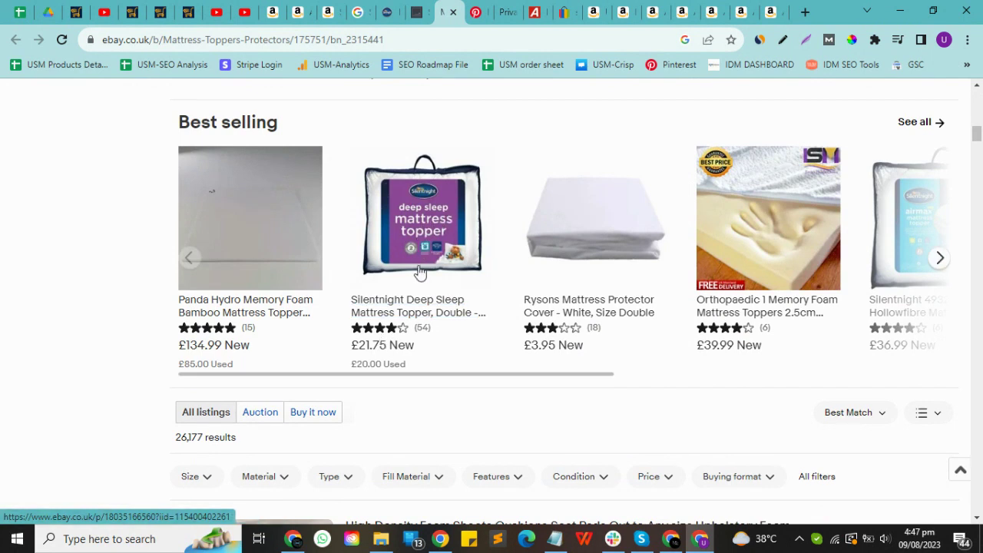
left_click(410, 241)
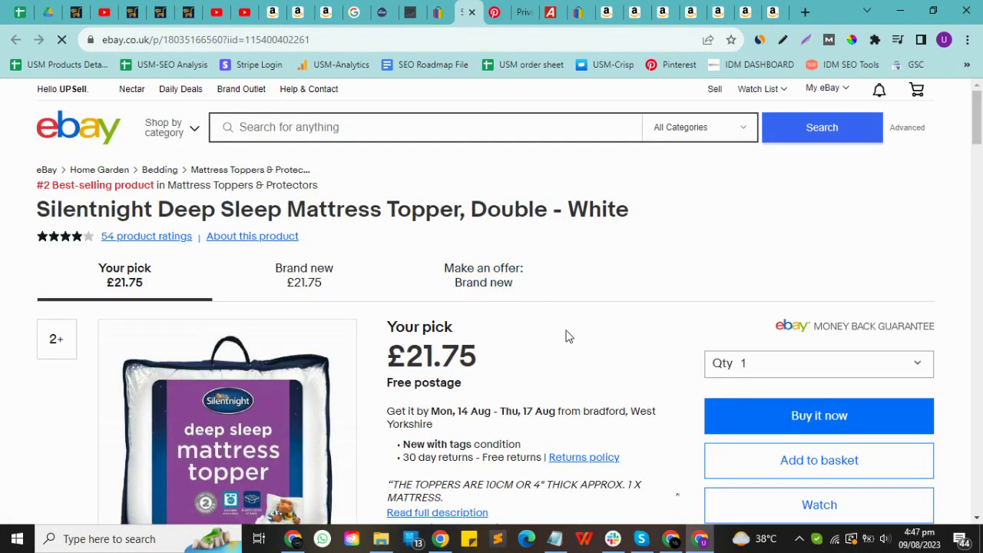
scroll(572, 344, "down", 1)
scroll(571, 344, "down", 1)
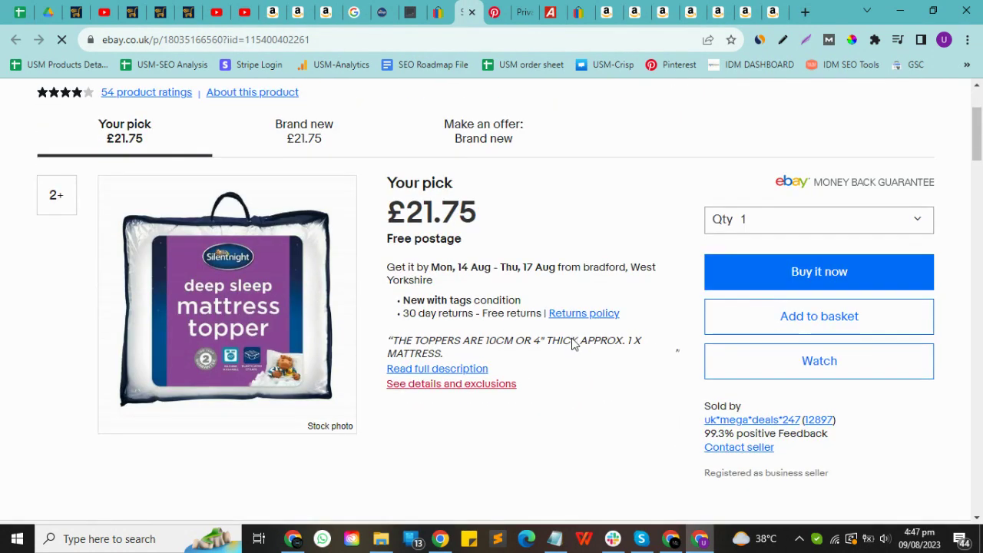
scroll(573, 344, "down", 1)
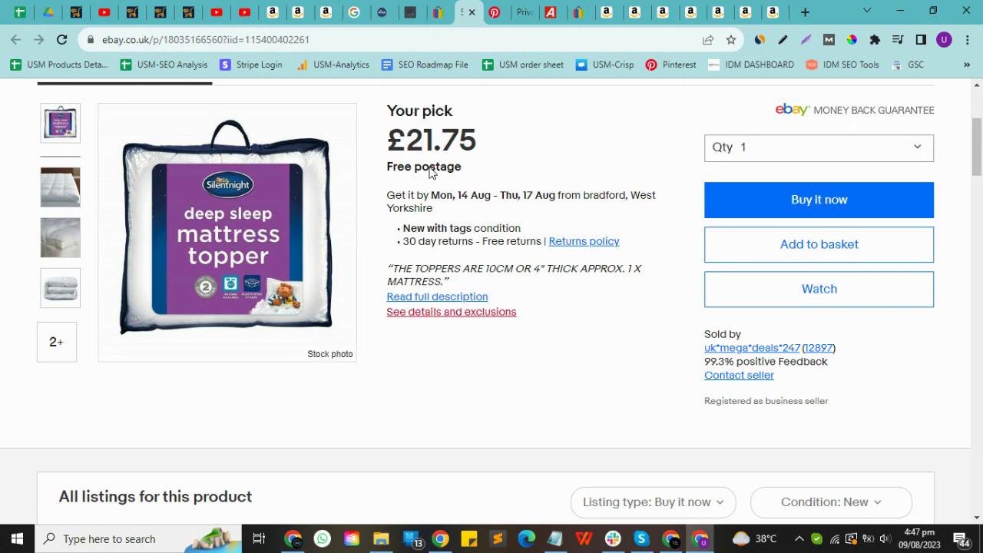
Step: Compare Amazon's topper page with the eBay Silentnight Deep Sleep double listing, checking the title, price and postage
left_click(340, 14)
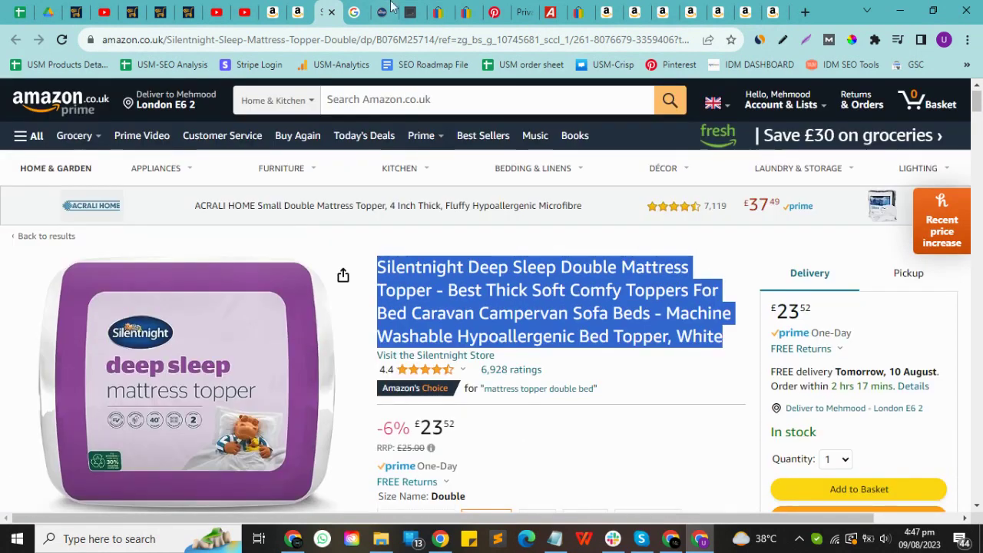
left_click(439, 9)
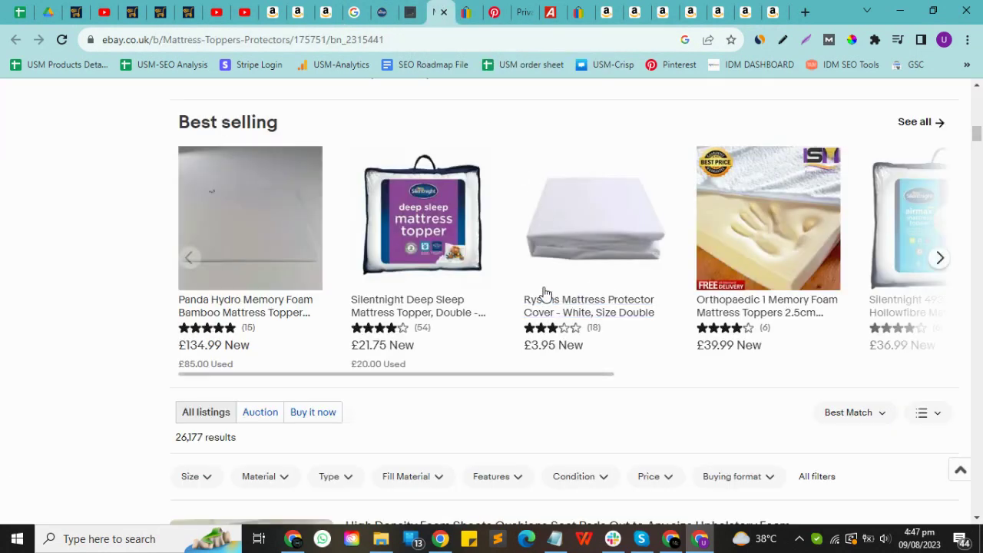
left_click(417, 220)
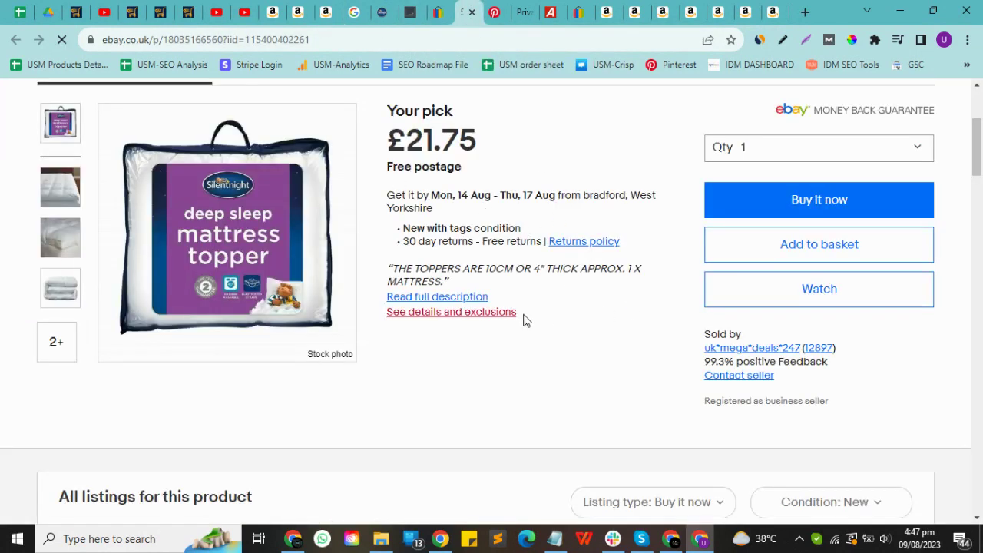
scroll(543, 351, "up", 2)
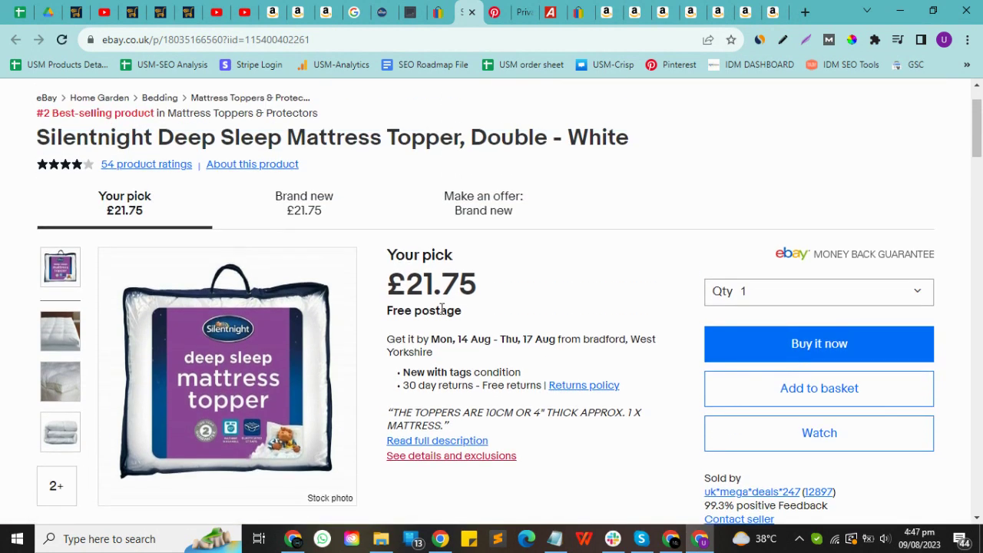
Step: Examine the Silentnight Deep Sleep pillows pin on Pinterest, and close the page with the insecure connection
left_click(494, 11)
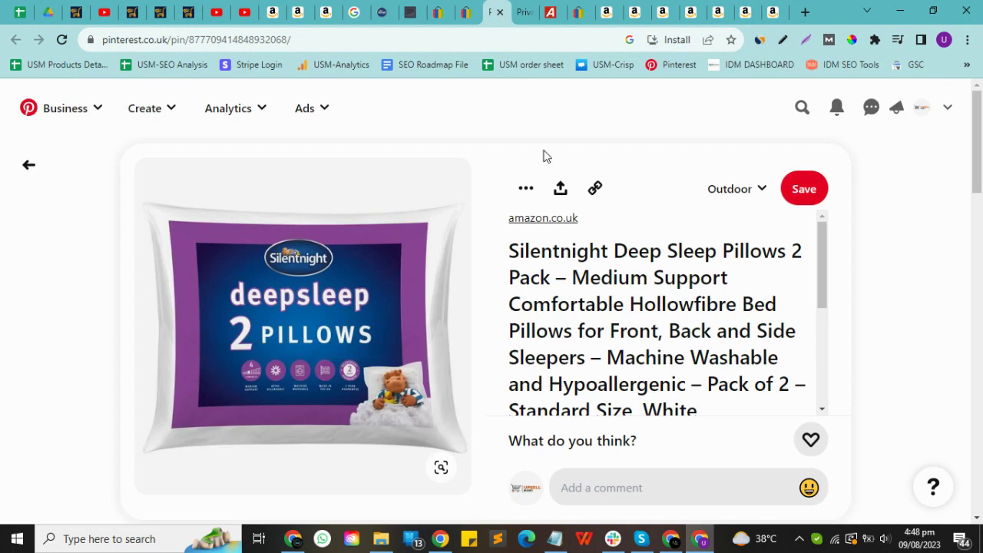
scroll(629, 395, "down", 5)
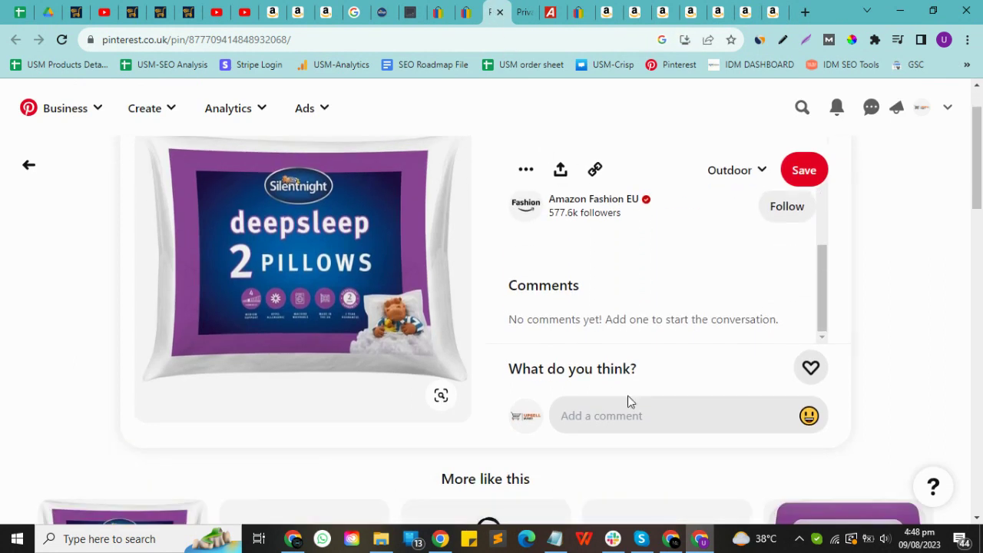
scroll(628, 396, "down", 2)
scroll(628, 400, "up", 3)
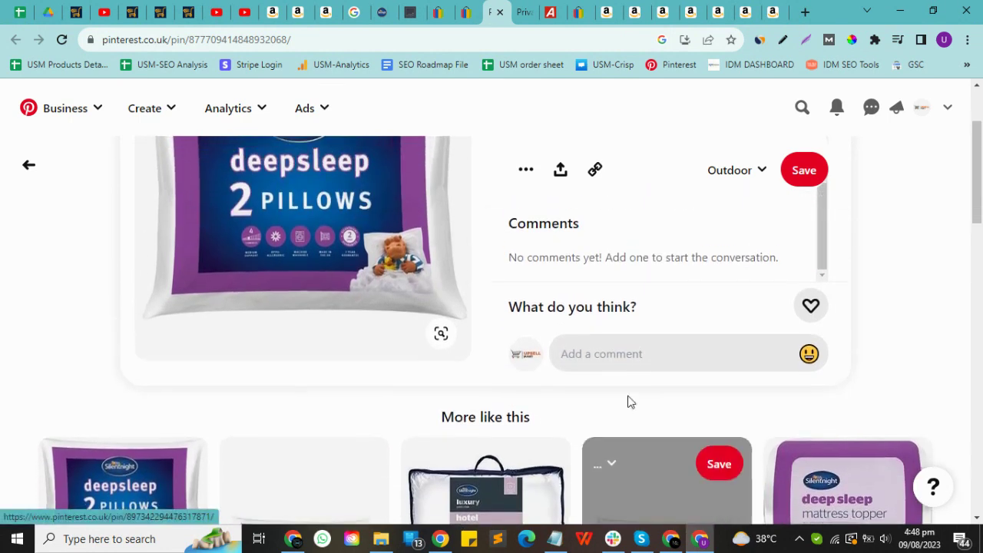
scroll(628, 395, "up", 1)
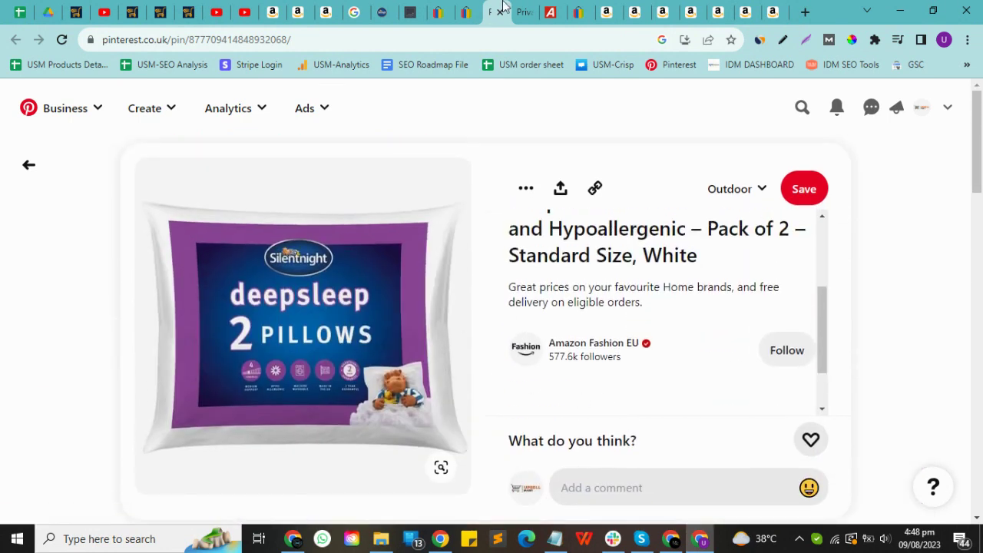
left_click(526, 9)
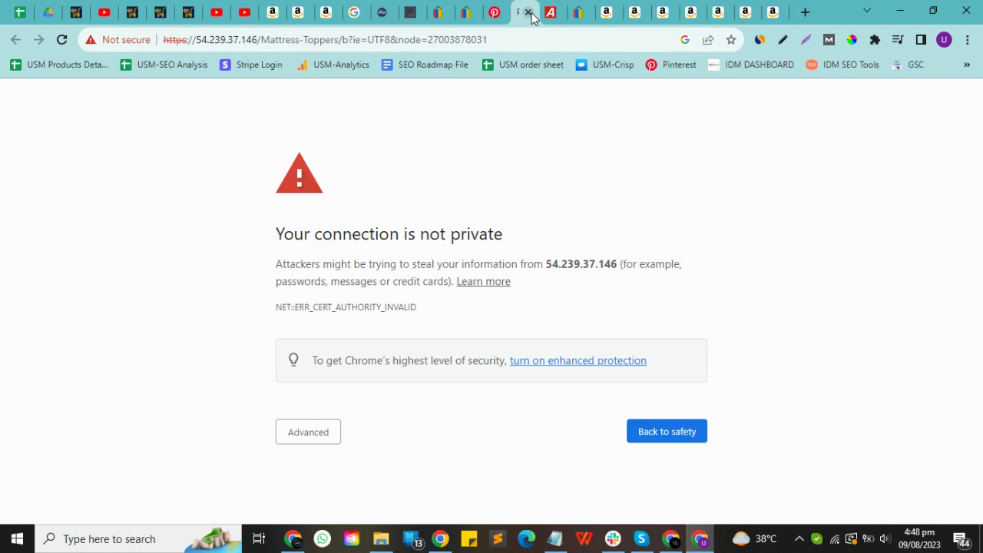
left_click(532, 12)
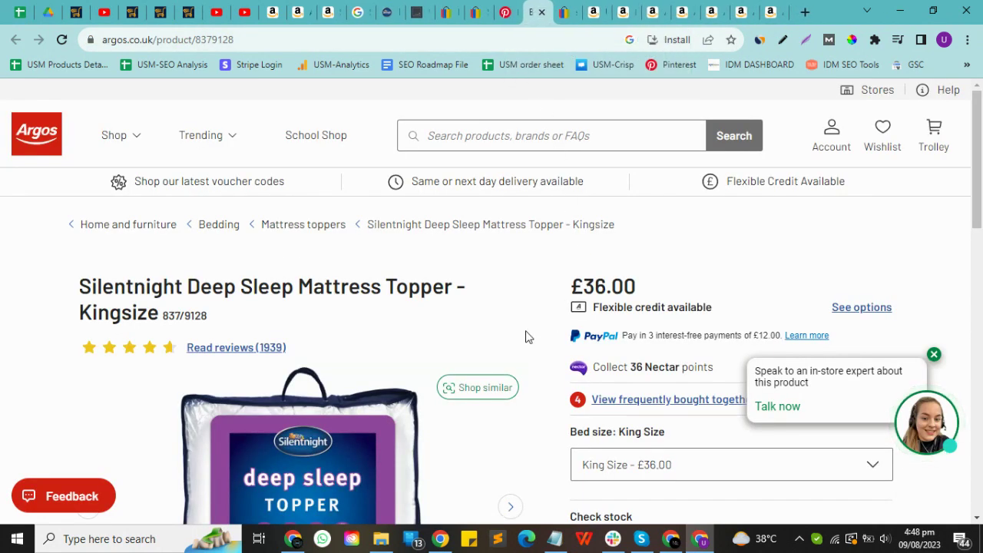
Step: Examine the price, pictures and description of the Silentnight Deep Sleep kingsize topper on Argos
scroll(527, 336, "down", 2)
scroll(526, 331, "up", 1)
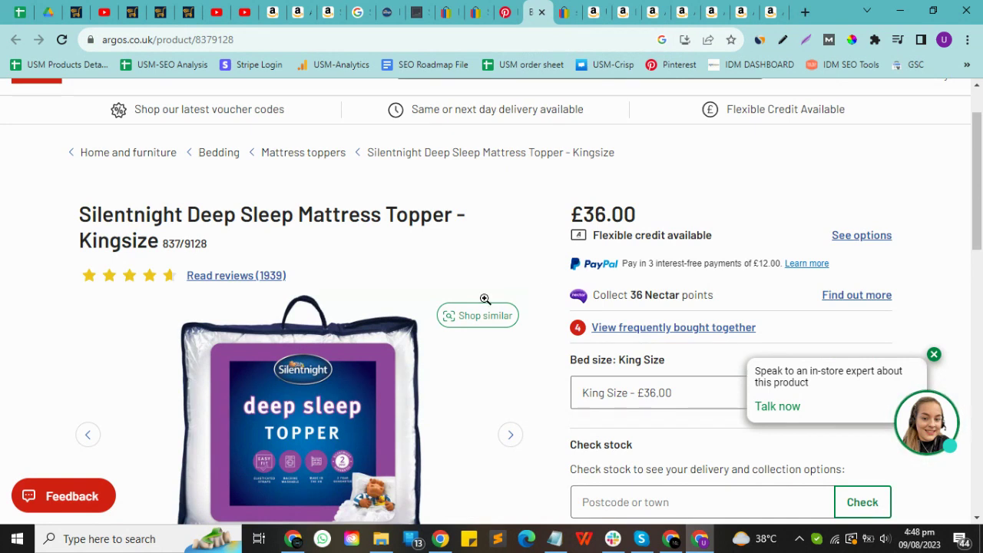
scroll(488, 300, "down", 4)
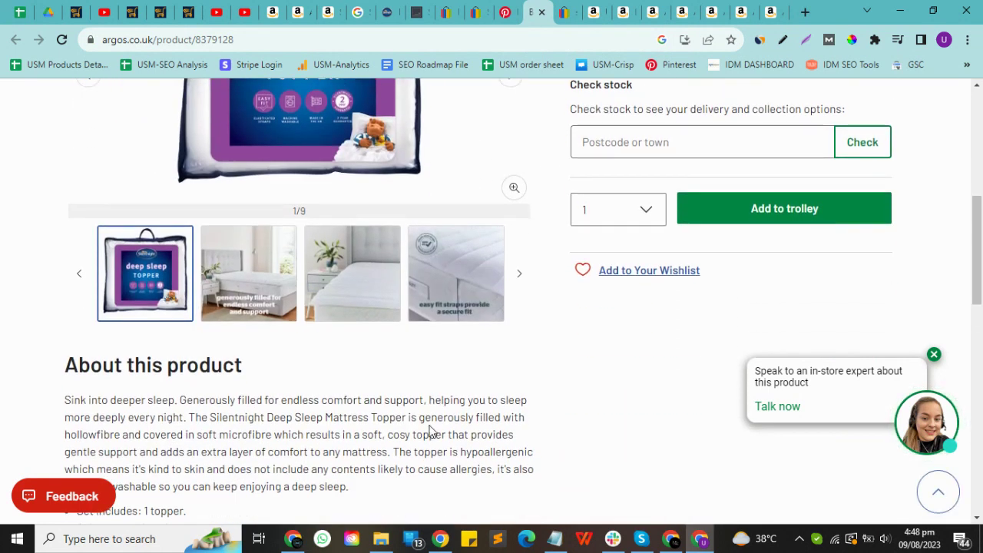
Step: Examine the prices, sizes and postage of the Silentnight Deep Sleep toppers in eBay's search results
left_click(569, 11)
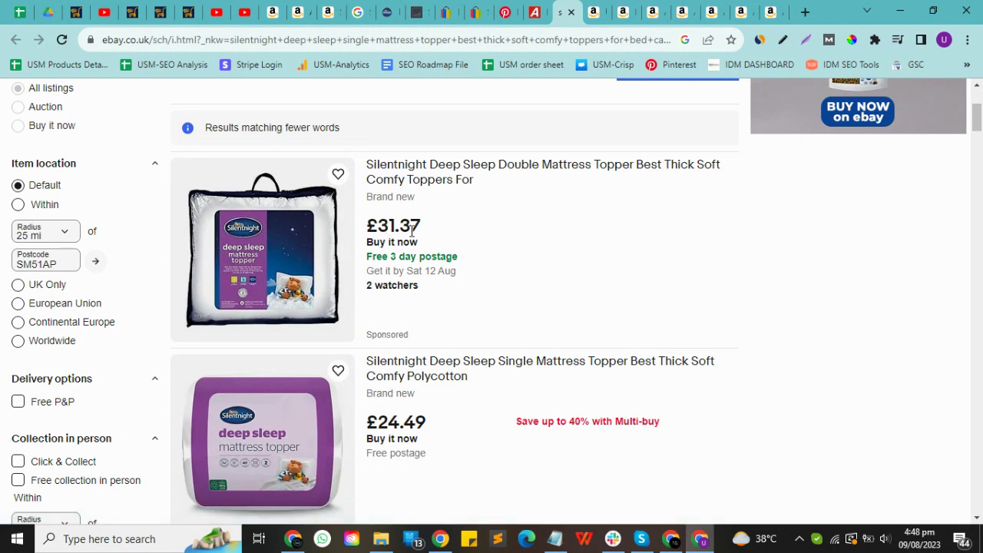
scroll(412, 231, "down", 1)
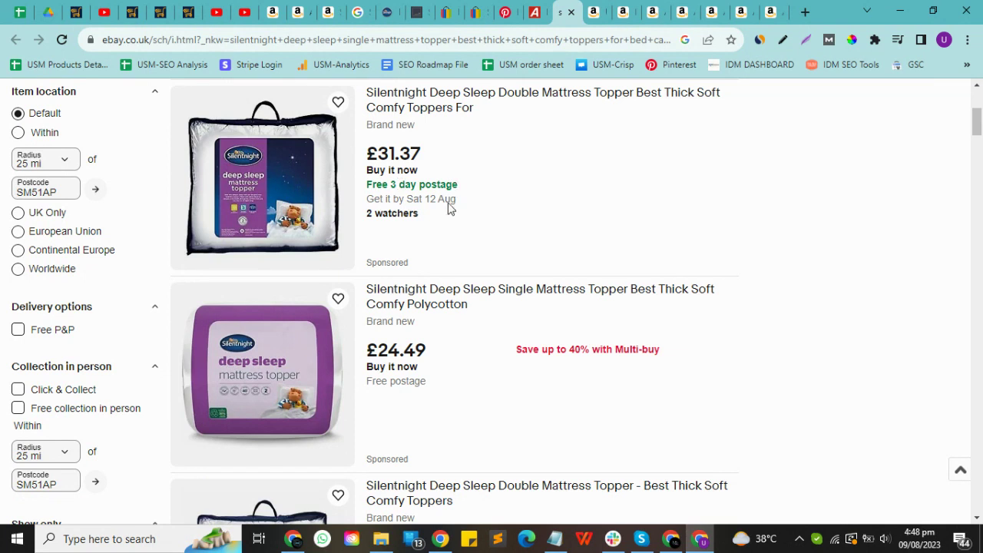
scroll(413, 330, "down", 1)
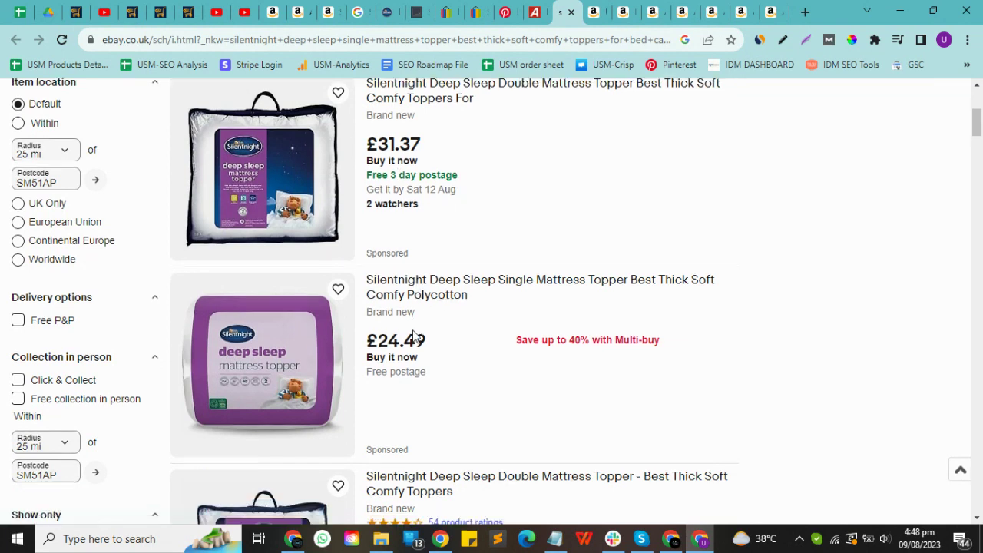
scroll(408, 330, "down", 2)
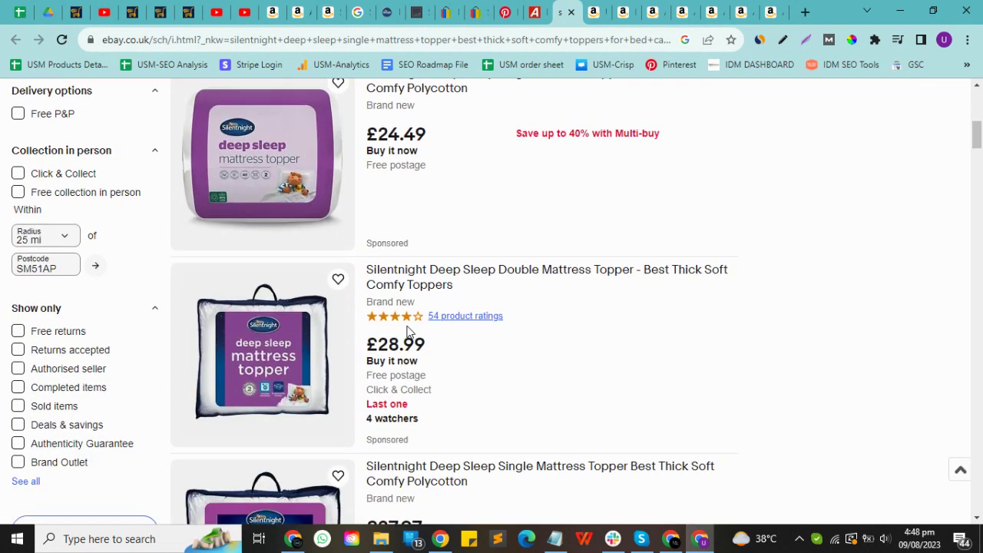
scroll(392, 344, "down", 5)
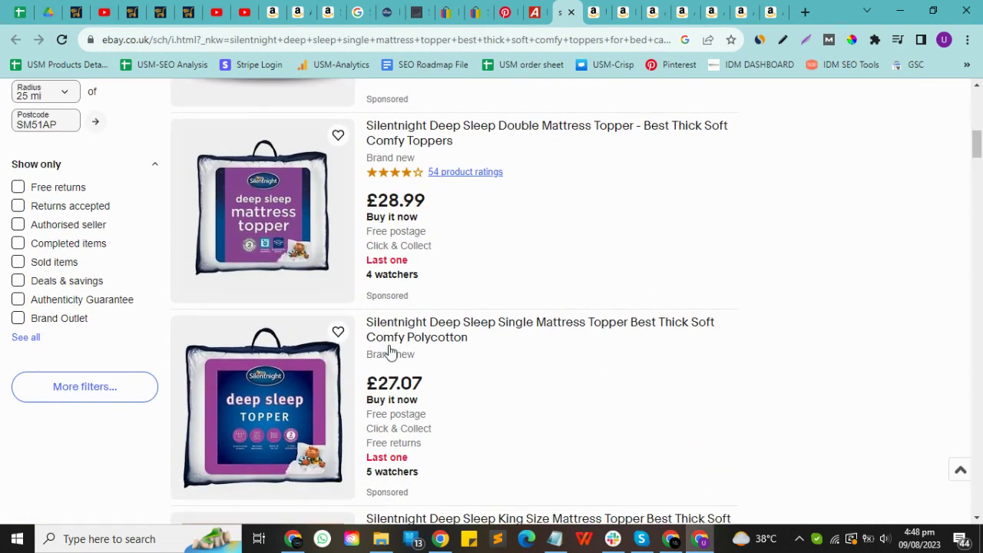
scroll(389, 351, "down", 8)
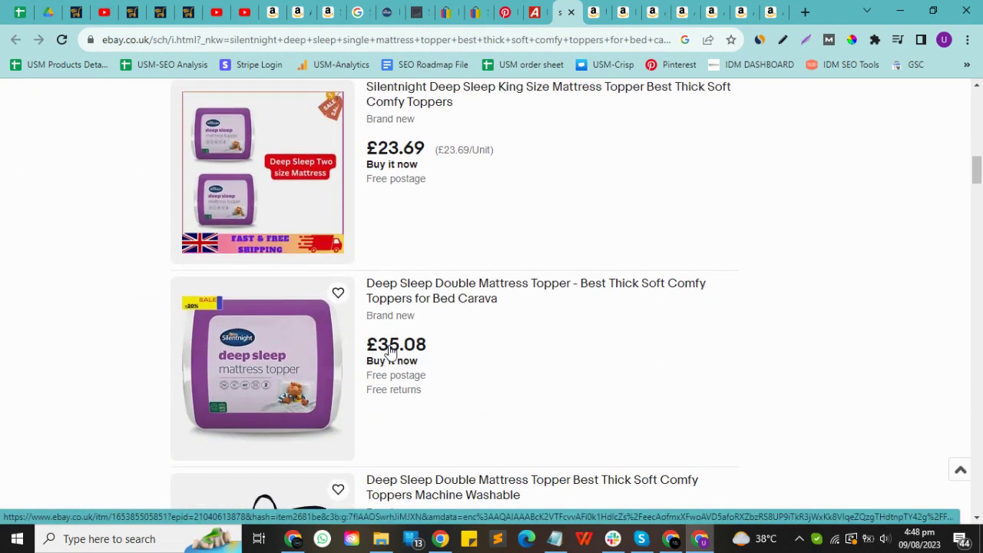
scroll(390, 350, "up", 15)
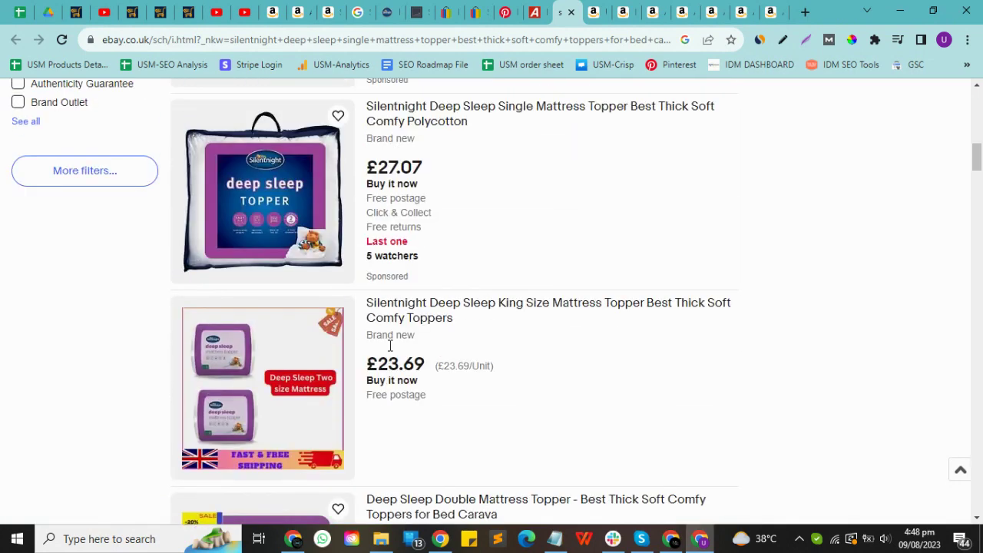
scroll(389, 346, "up", 2)
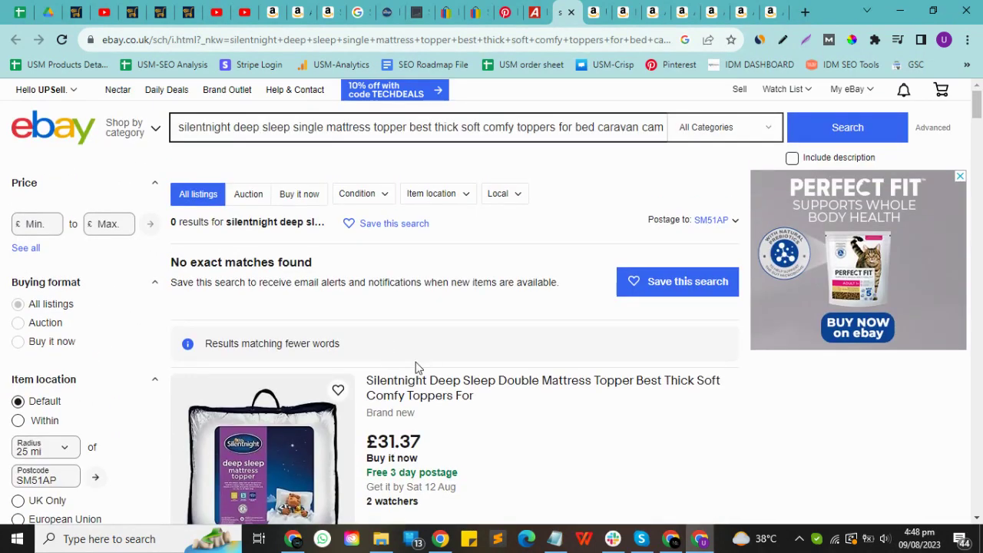
left_click_drag(427, 441, 377, 439)
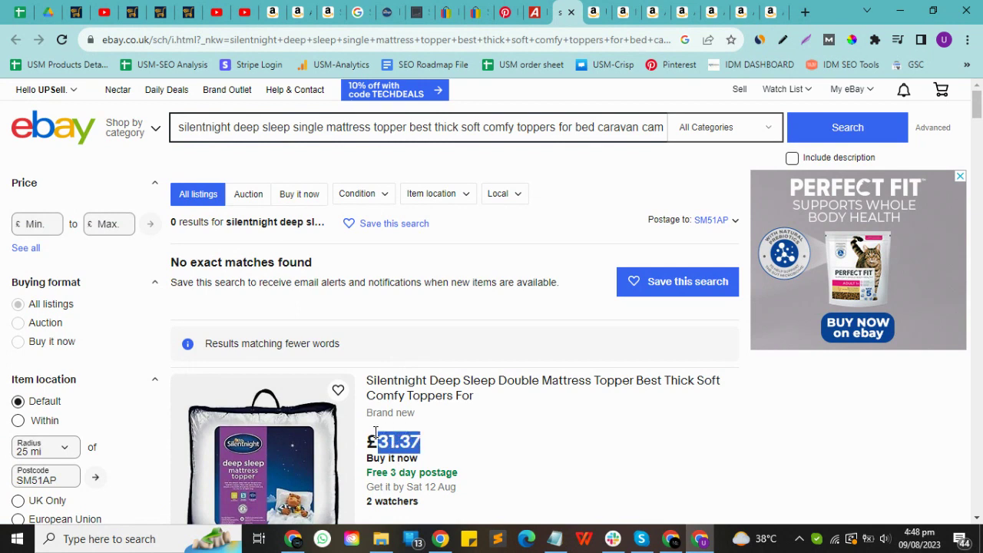
left_click(465, 360)
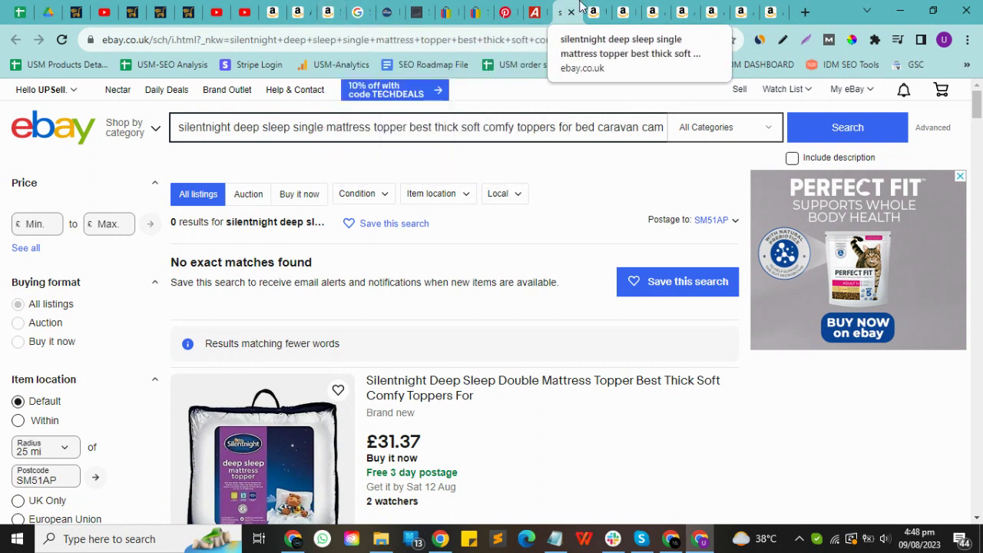
Step: Copy the full title of the Silentnight Deep Sleep double topper from Amazon into Product name cell C2 of the hunting sheet
left_click(417, 11)
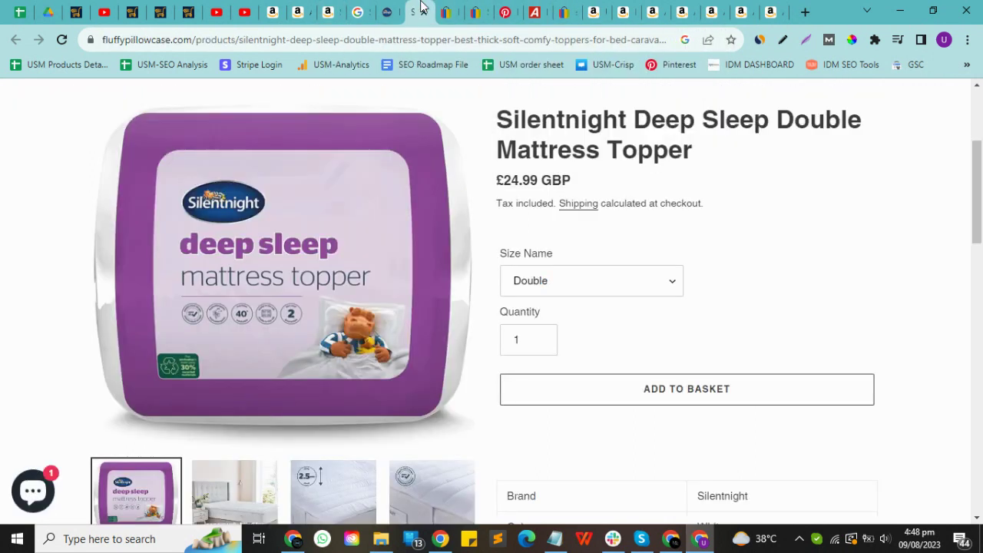
left_click(387, 10)
left_click(328, 11)
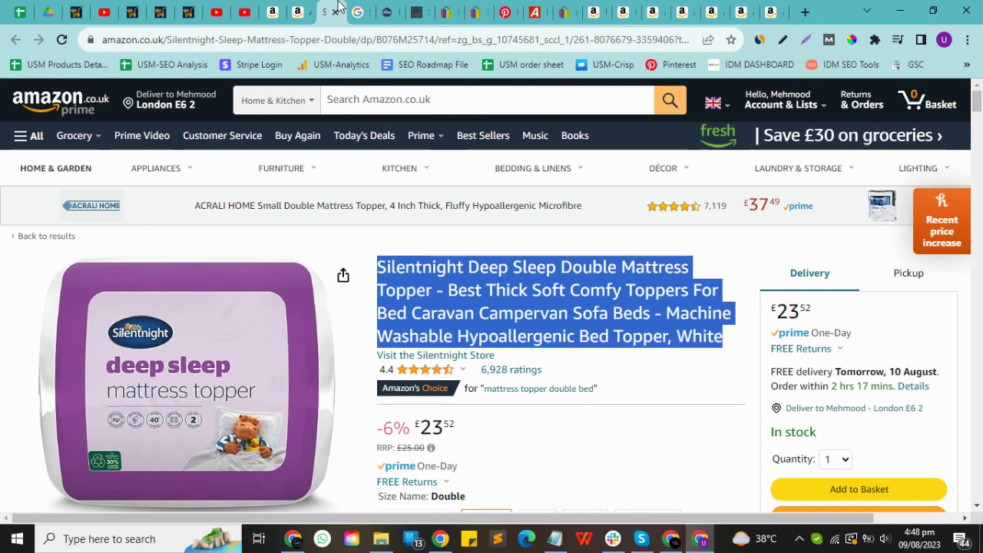
triple_click(540, 311)
key("ctrl+c")
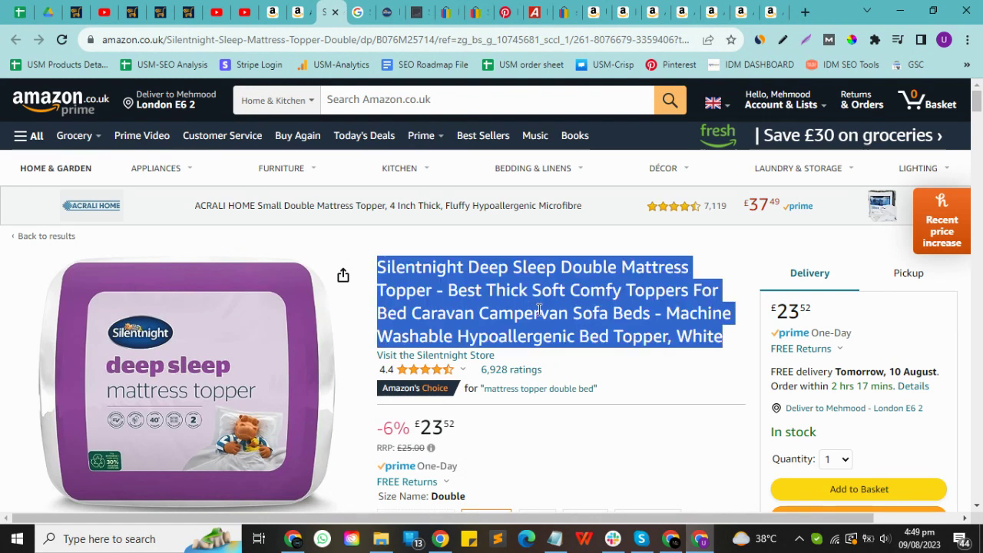
left_click(14, 9)
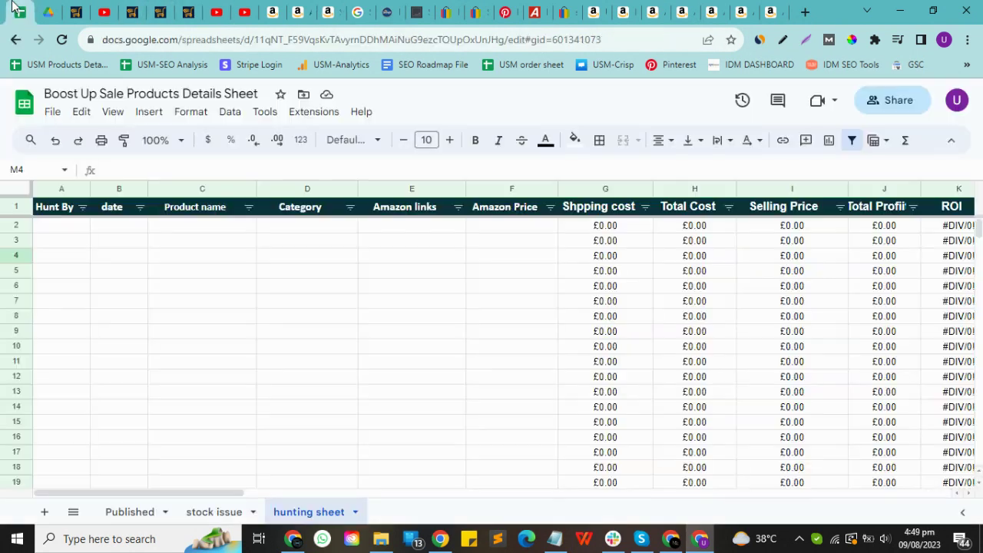
left_click(128, 225)
left_click(66, 231)
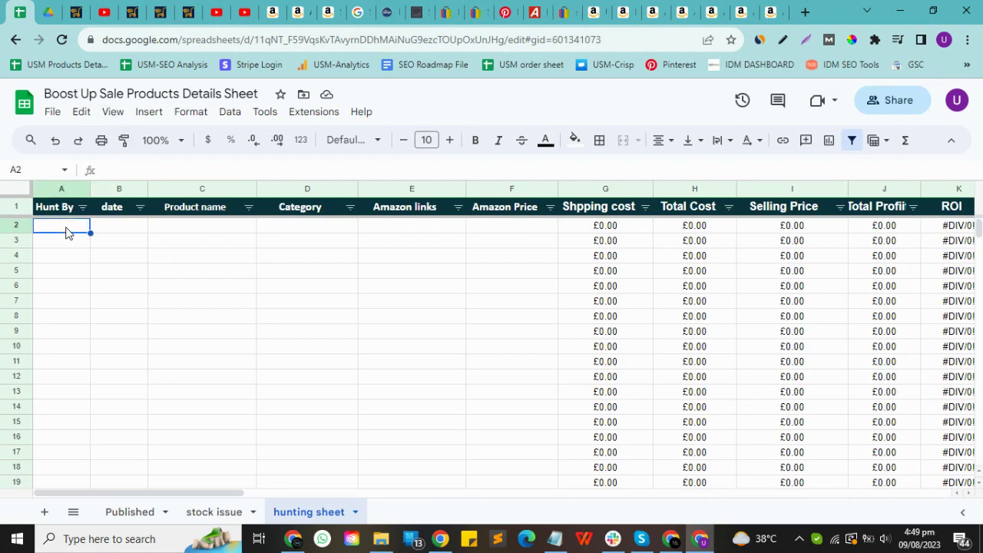
left_click(111, 231)
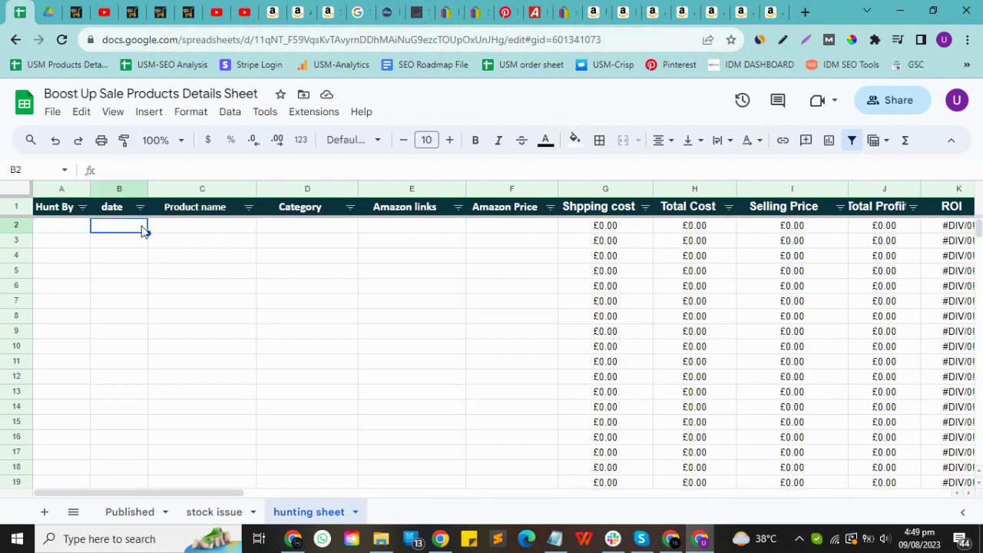
double_click(180, 225)
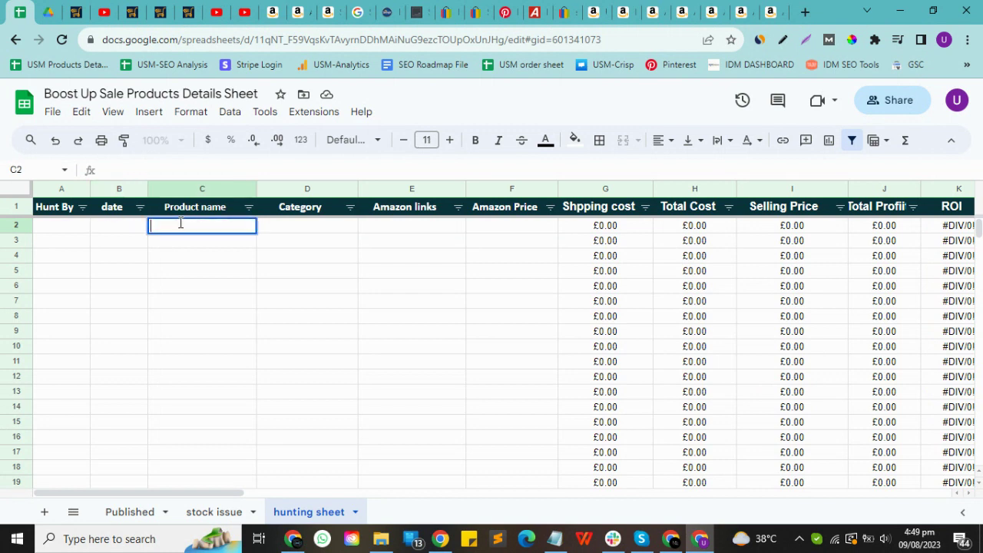
key("ctrl+v")
left_click(200, 288)
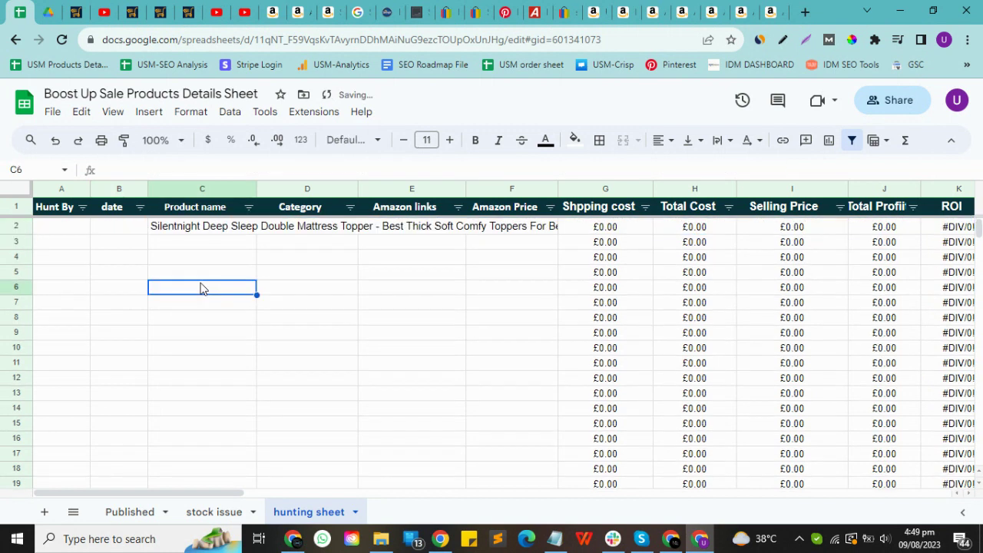
Step: Check the category list on the Boostupsale store and enter "home and kitchen" in Category cell D2 of the hunting sheet
double_click(300, 228)
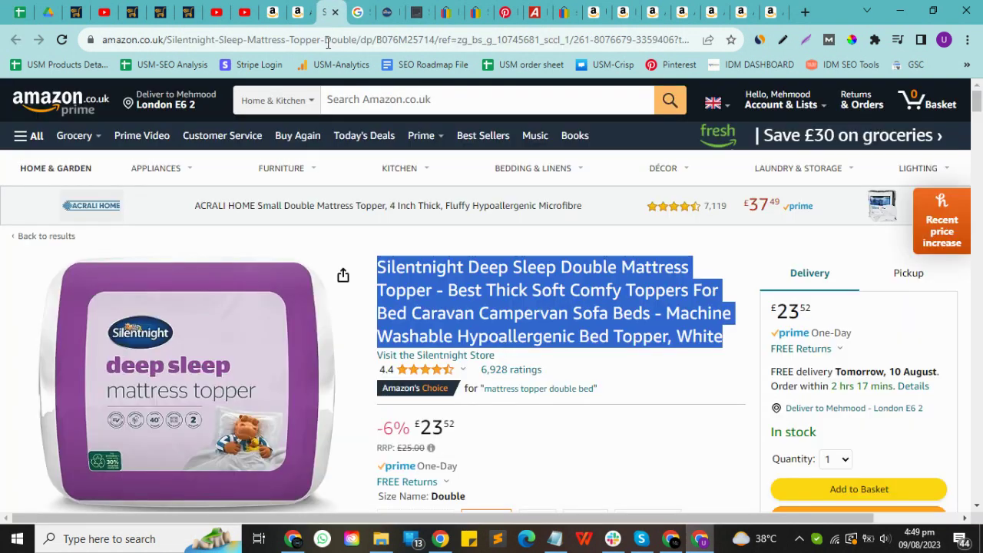
left_click(326, 11)
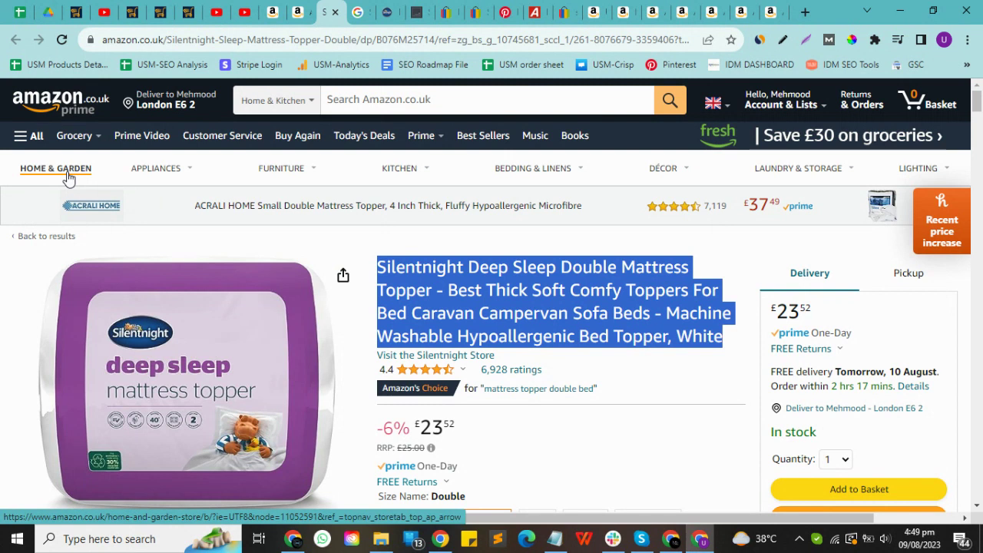
left_click(159, 8)
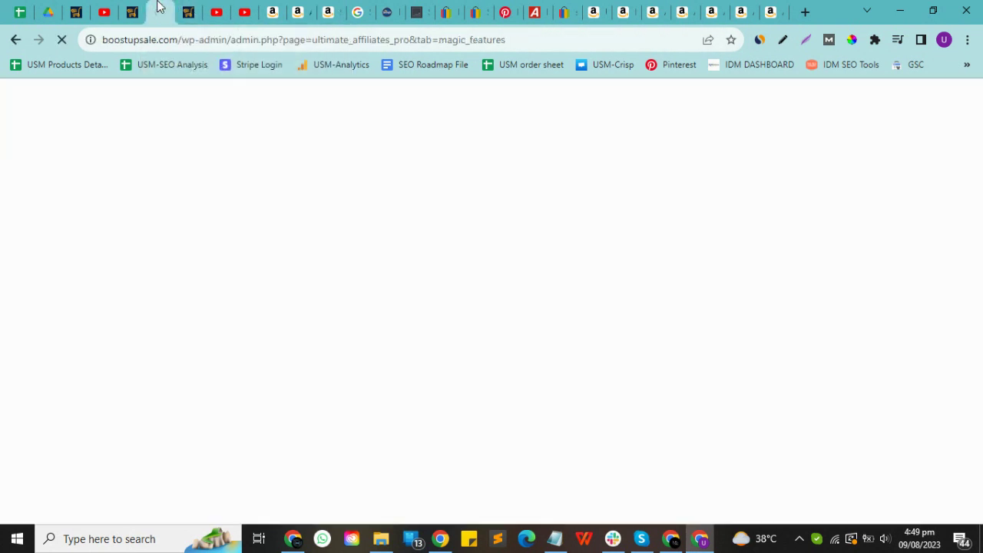
left_click(143, 9)
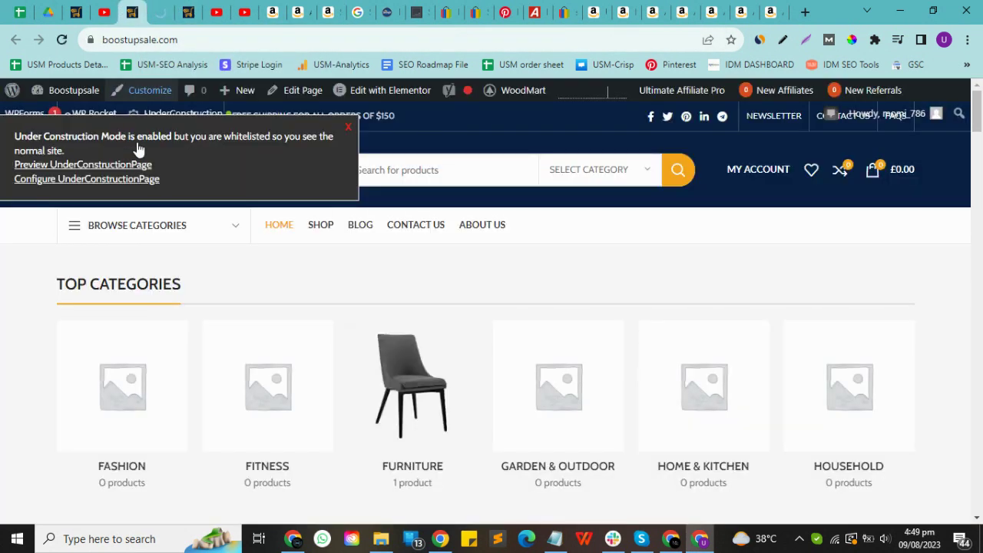
mouse_move(139, 223)
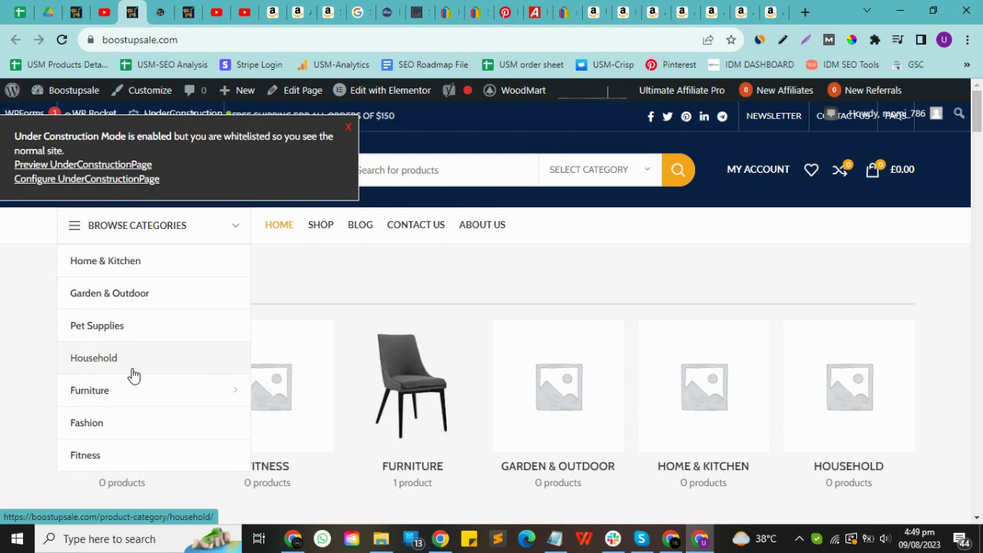
left_click(335, 9)
left_click(20, 11)
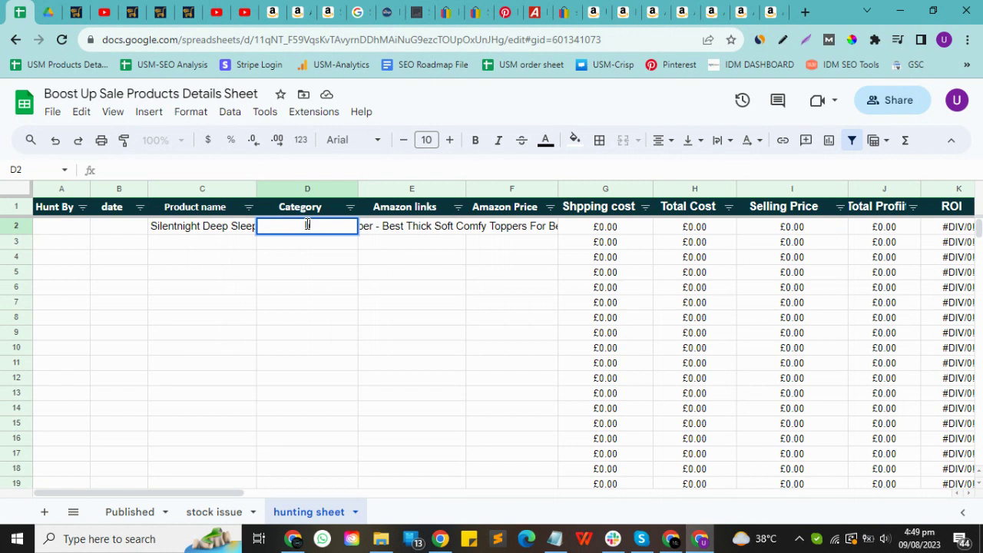
type("me and kitchen")
key("Return")
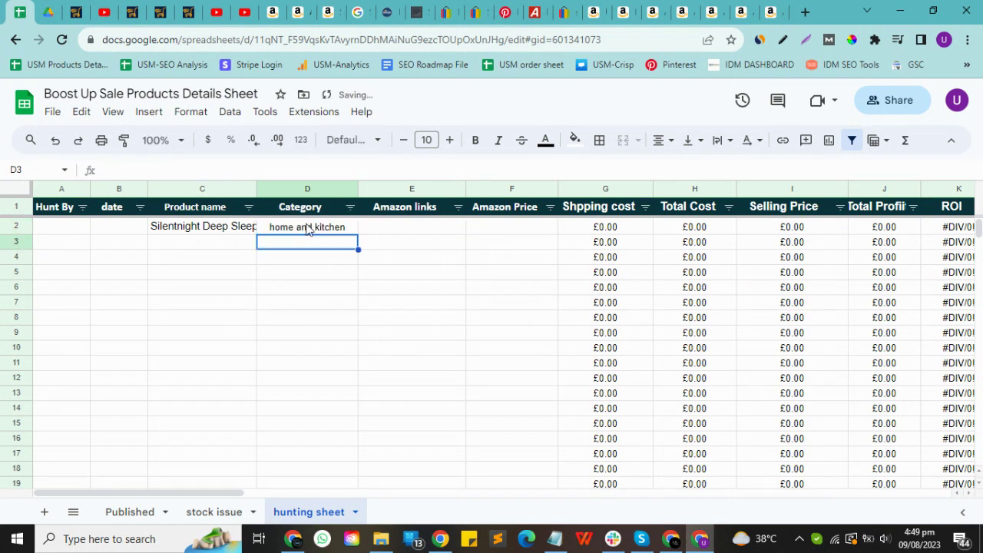
Step: Copy the Amazon page address of the Silentnight Deep Sleep double topper into Amazon links cell E2 of the hunting sheet
left_click(323, 11)
left_click(343, 40)
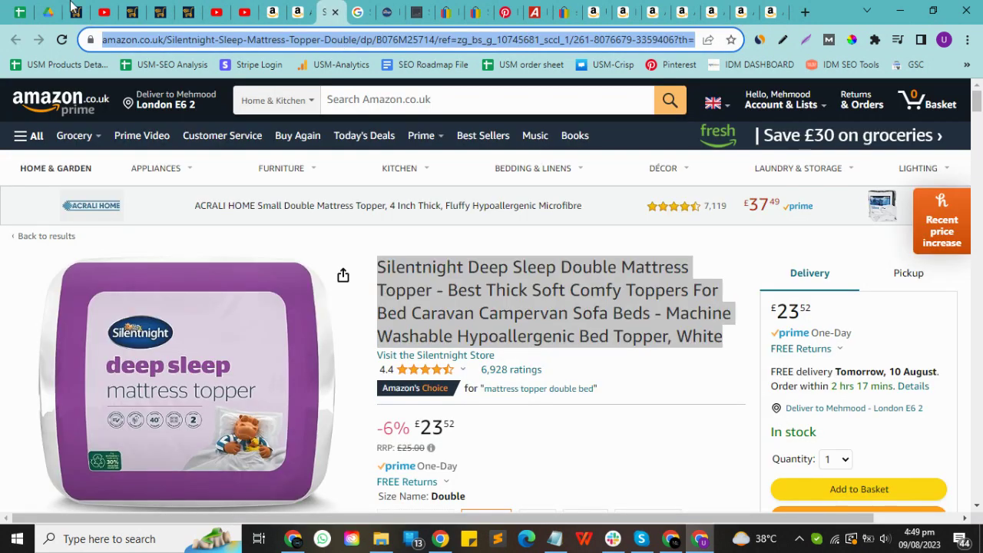
left_click(19, 12)
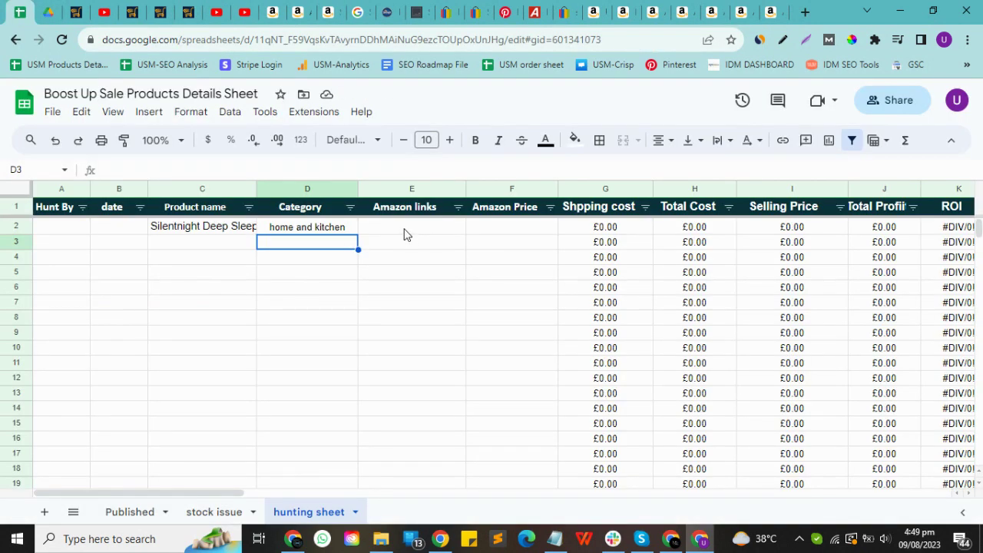
double_click(405, 228)
key("ctrl+v")
left_click(428, 296)
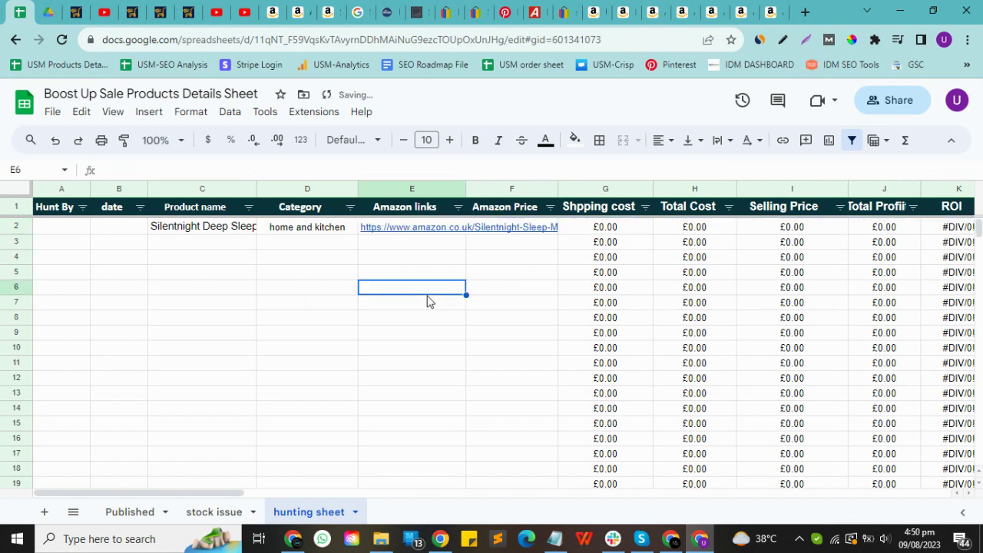
Step: Check the topper's delivery and pickup prices on Amazon and enter 23.52 in Amazon Price cell F2 of the hunting sheet
left_click(326, 12)
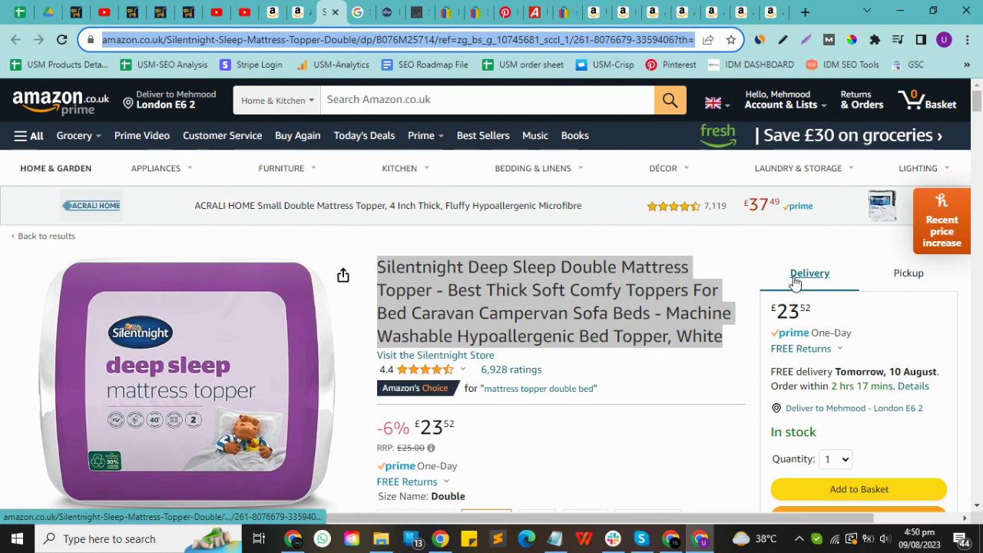
left_click(910, 276)
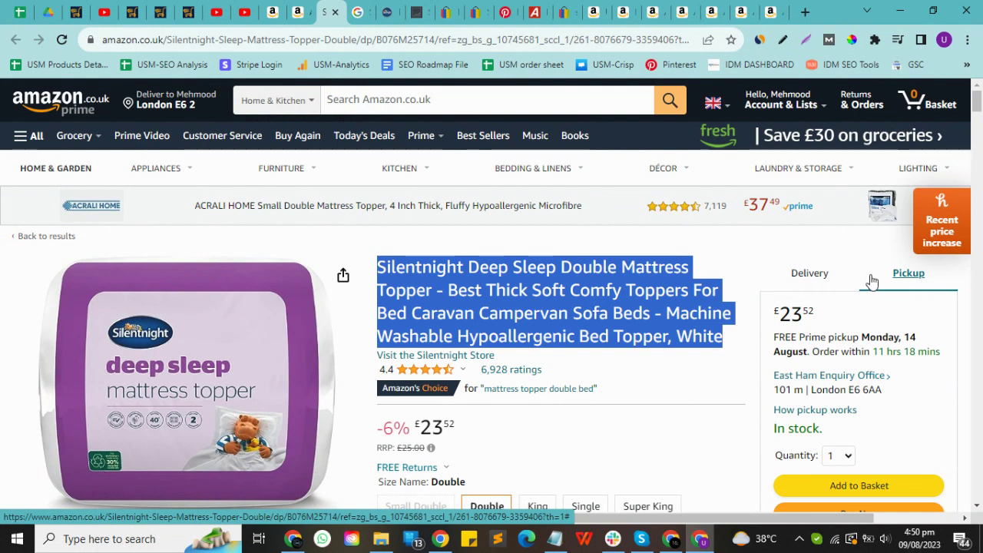
left_click(811, 278)
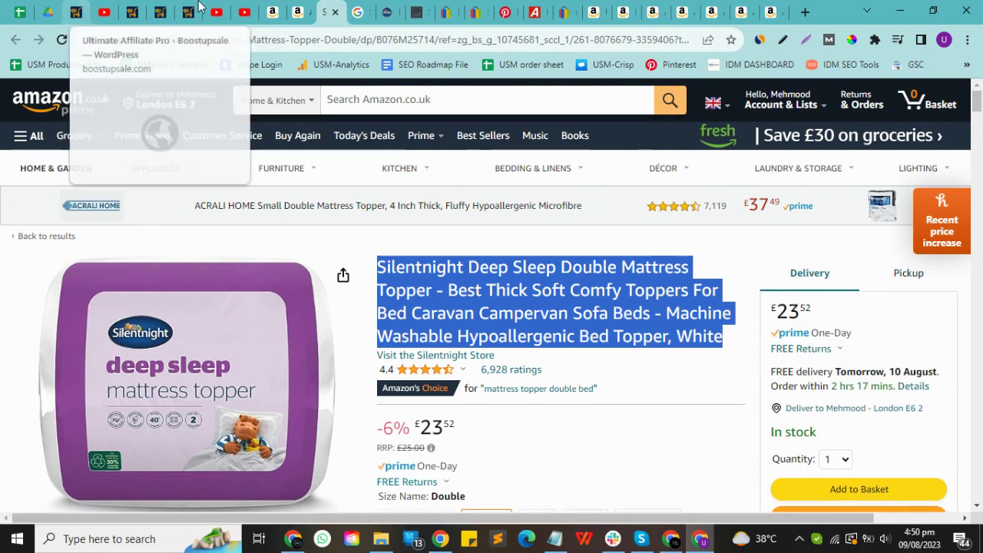
left_click(19, 11)
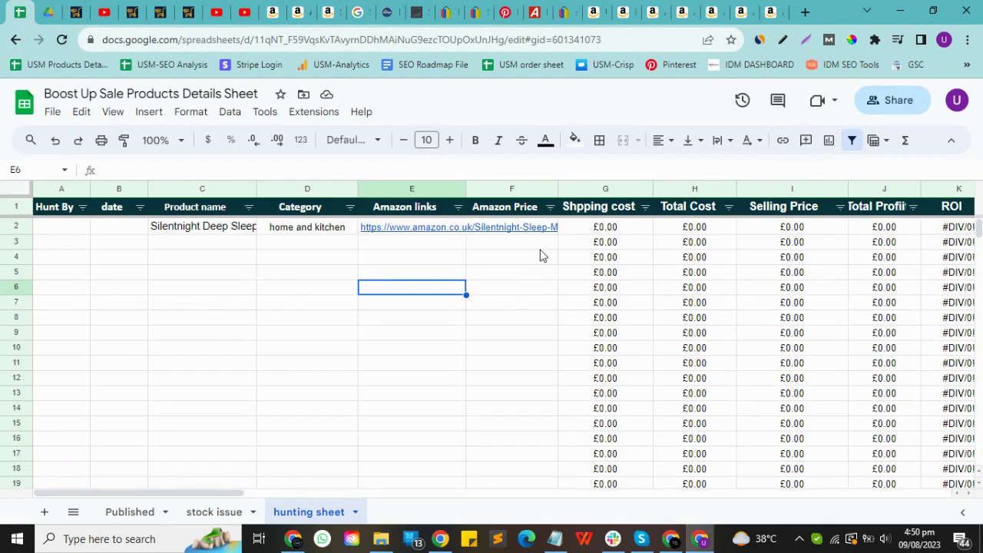
double_click(513, 228)
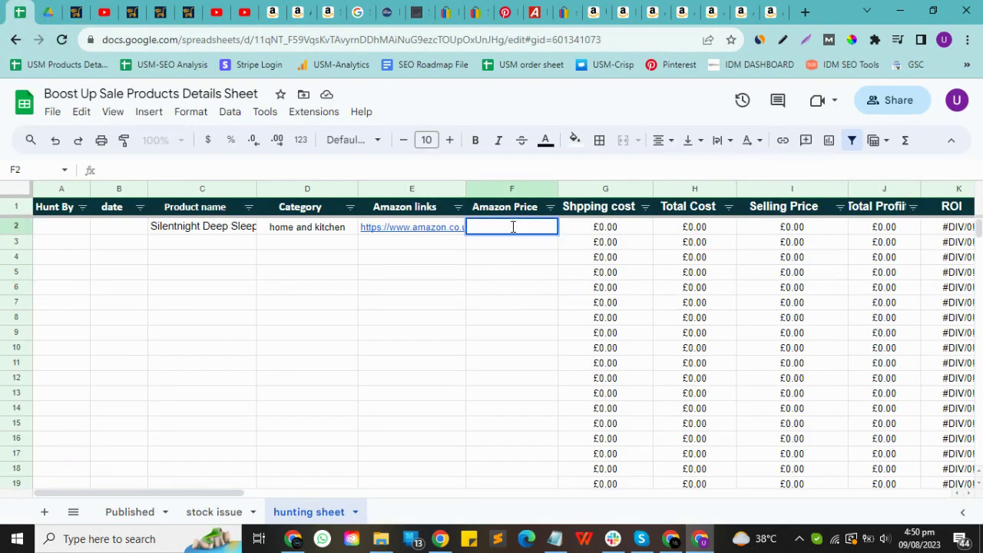
type("23.52")
key("Return")
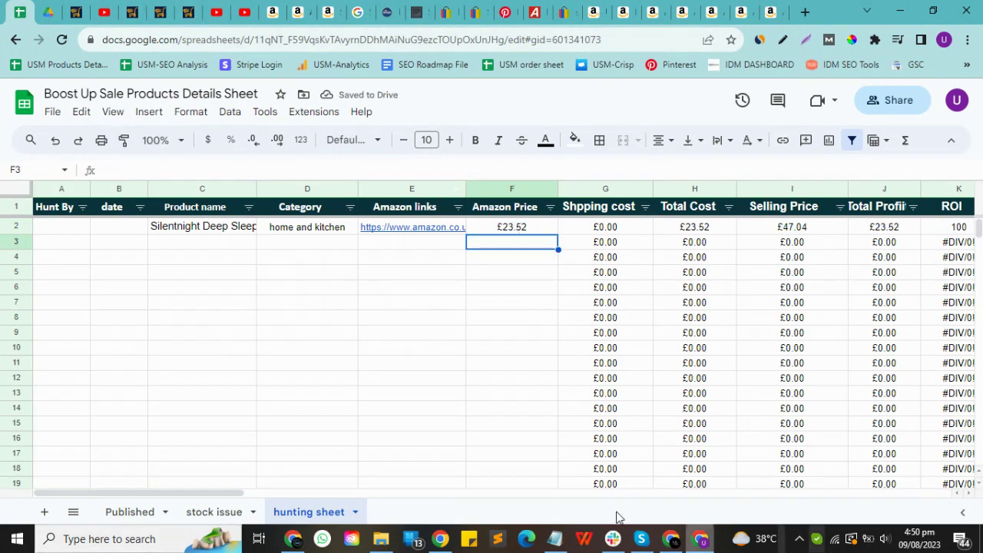
Step: Recheck the topper's Amazon price and review the shipping, total cost, selling price, profit and ROI cells in row 2 of the hunting sheet
left_click(331, 9)
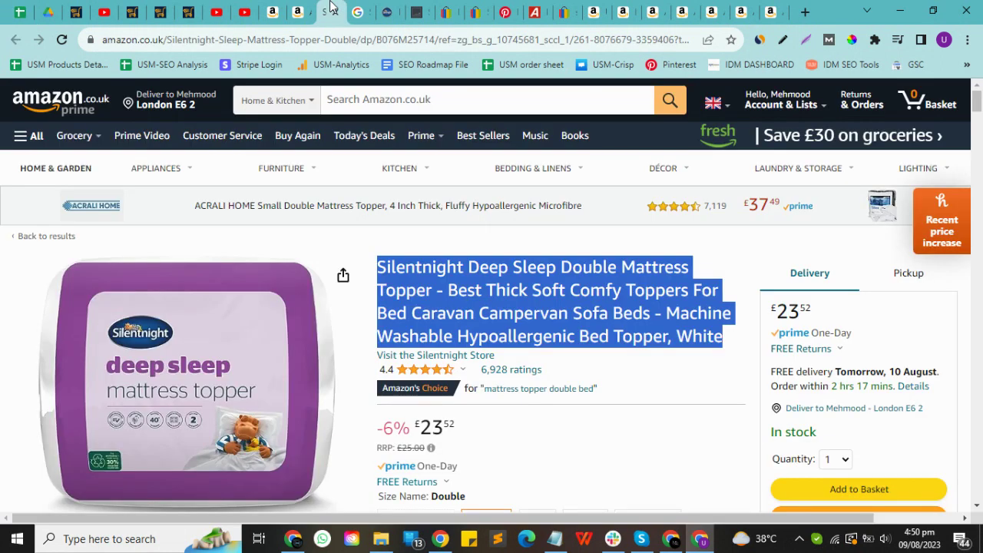
left_click(19, 11)
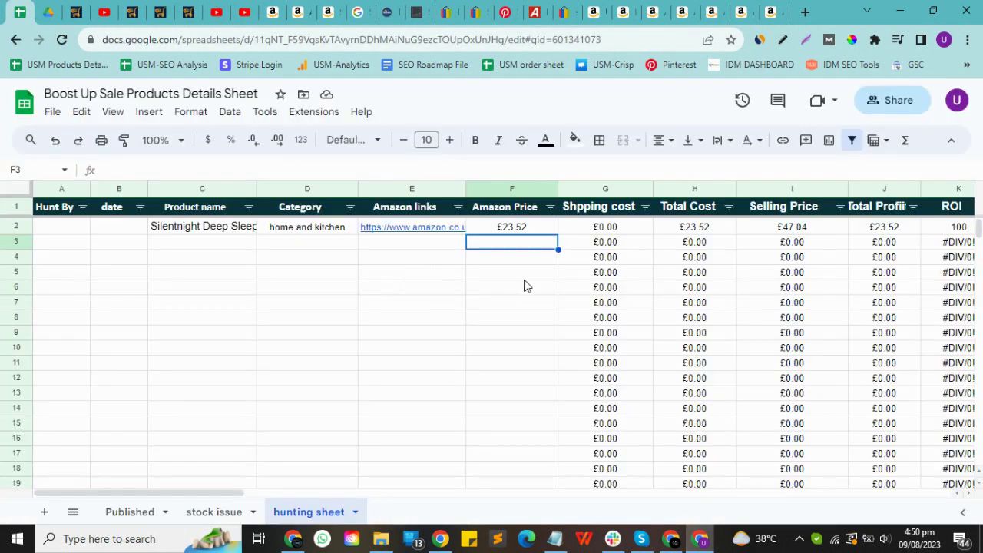
key("Up")
key("Right")
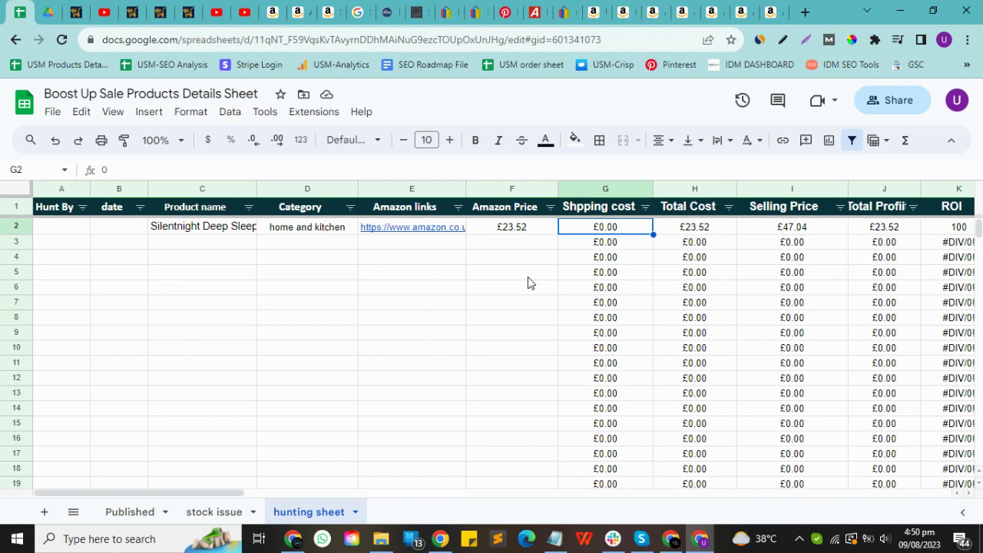
key("Right")
key("Right")
key("Right")
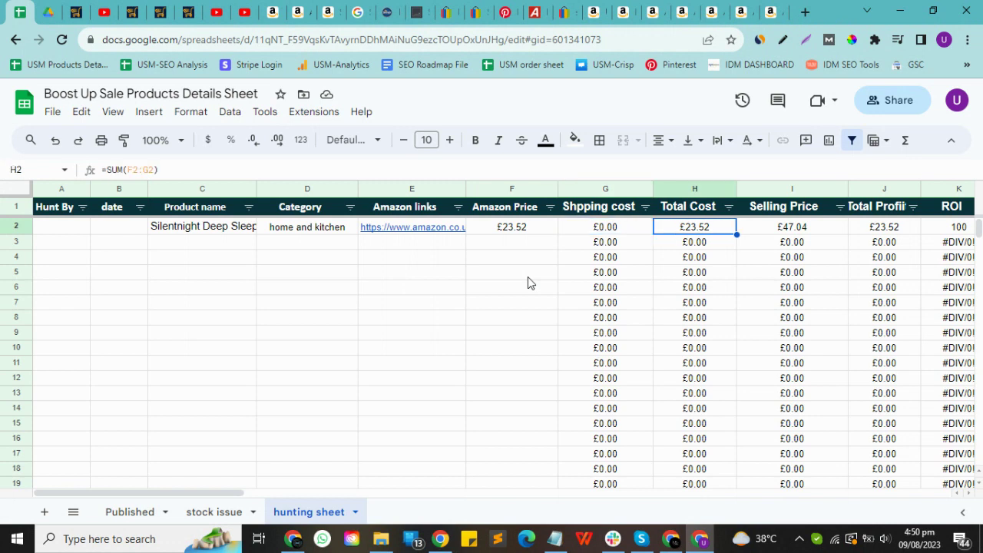
key("Right")
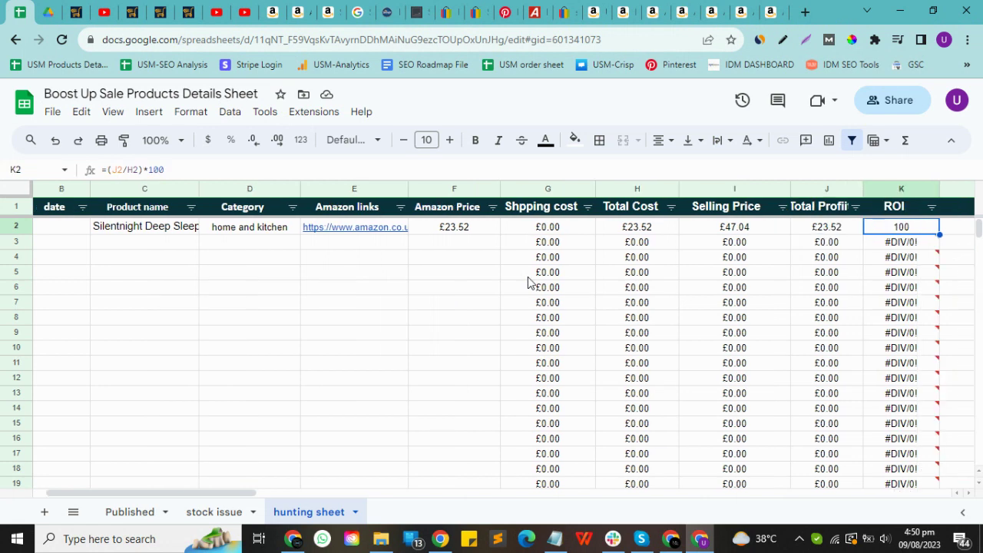
key("Right")
key("Right")
key("Right")
key("Right")
key("Right")
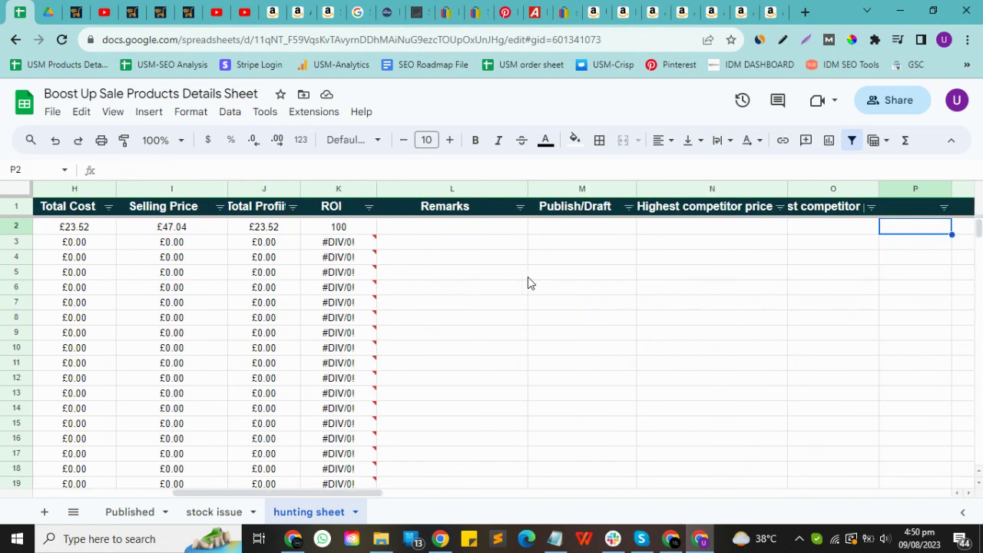
Step: Look over the Publish/Draft and competitor price columns of the hunting sheet, leaving their row 2 cells empty
left_click(577, 189)
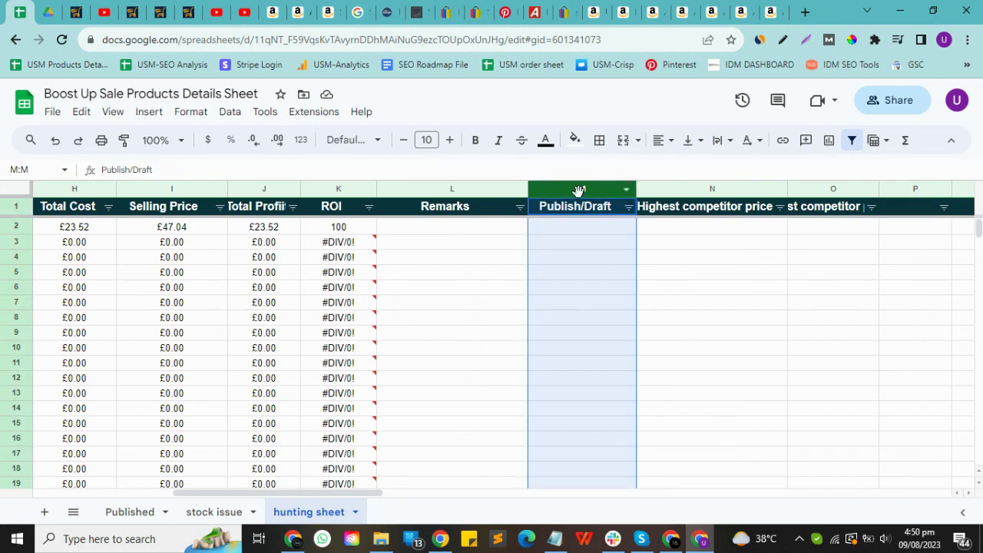
right_click(579, 192)
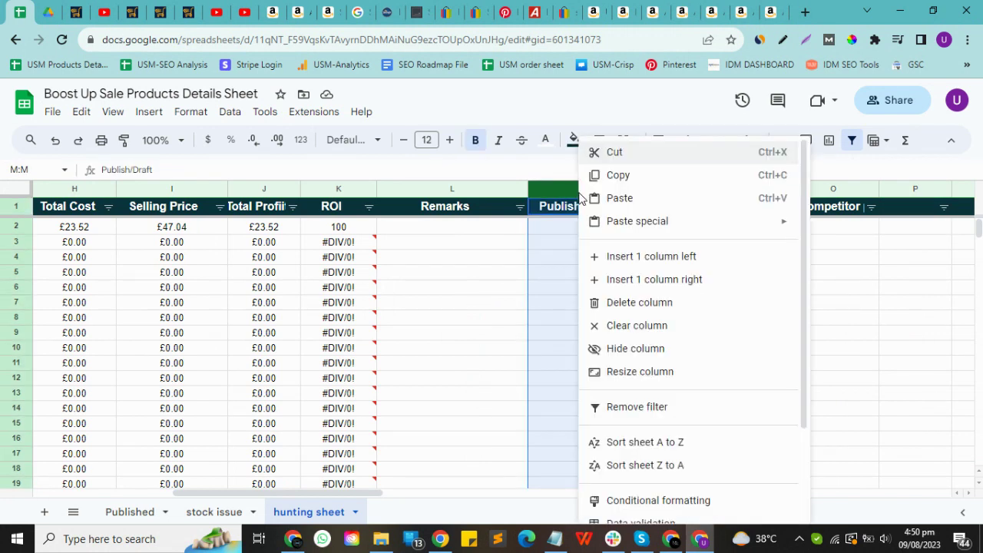
left_click(560, 229)
left_click(693, 233)
double_click(692, 228)
double_click(827, 229)
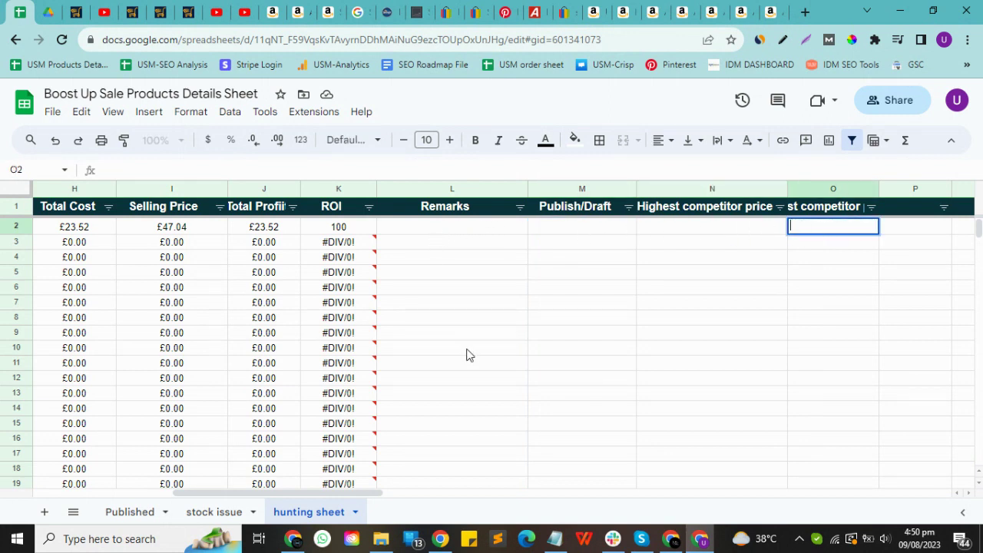
left_click_drag(390, 492, 229, 478)
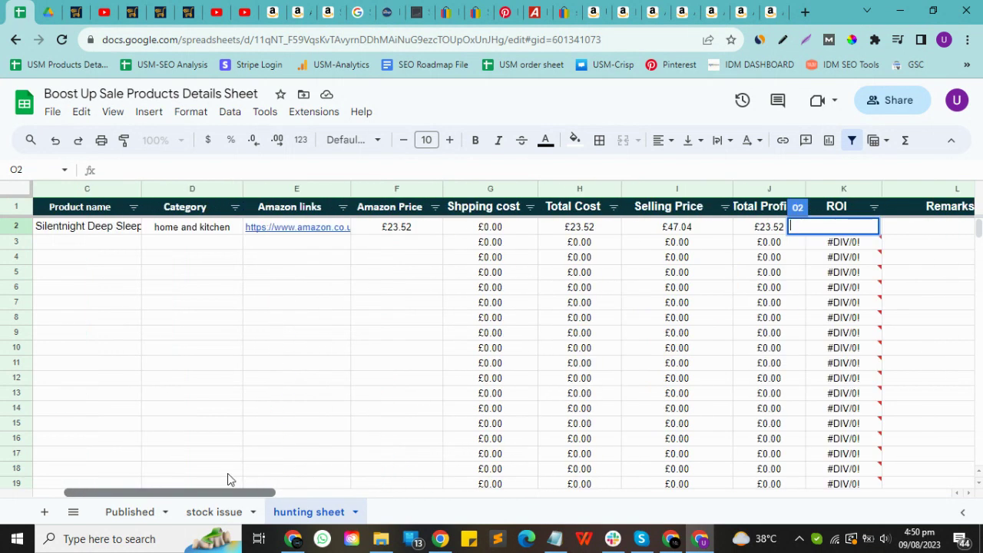
left_click(305, 353)
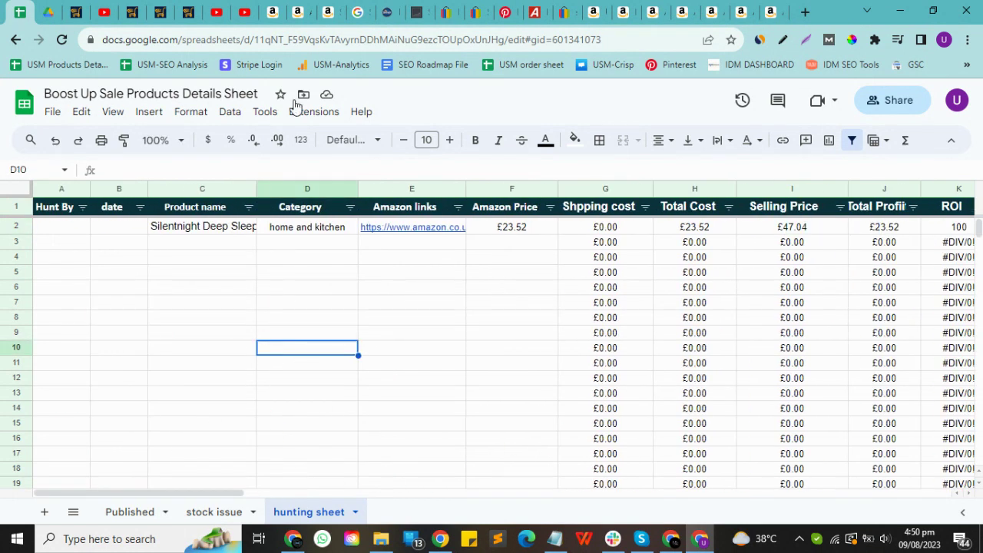
Step: Examine the price, seller and size options of the Utopia Bedding quilted mattress pad on Amazon, and close its page
left_click(327, 12)
left_click(589, 9)
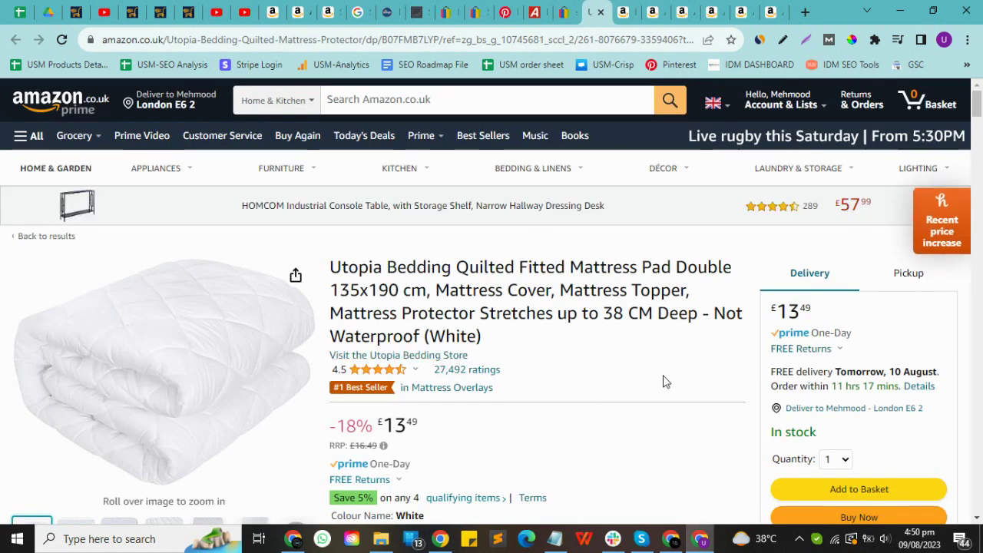
scroll(666, 382, "down", 2)
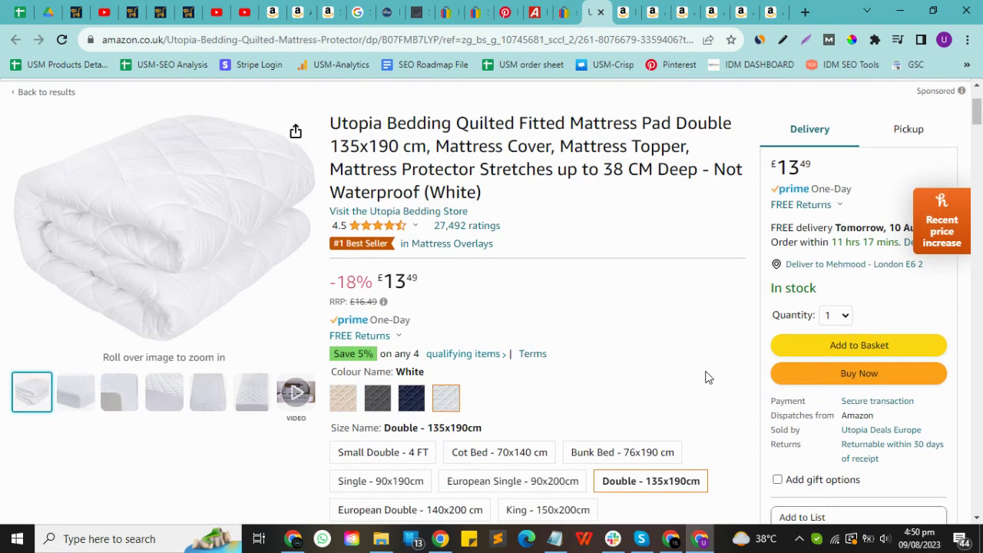
scroll(708, 377, "down", 1)
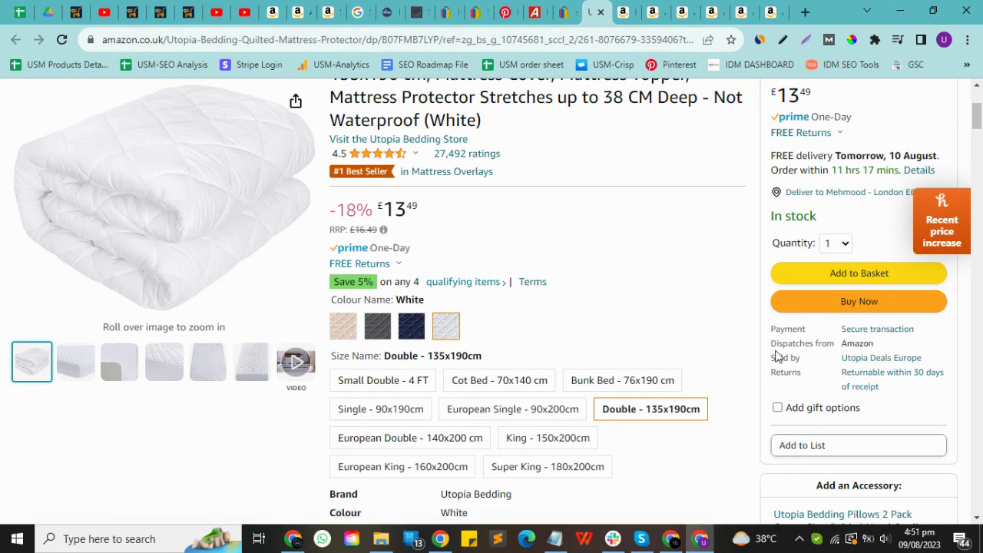
scroll(603, 301, "down", 2)
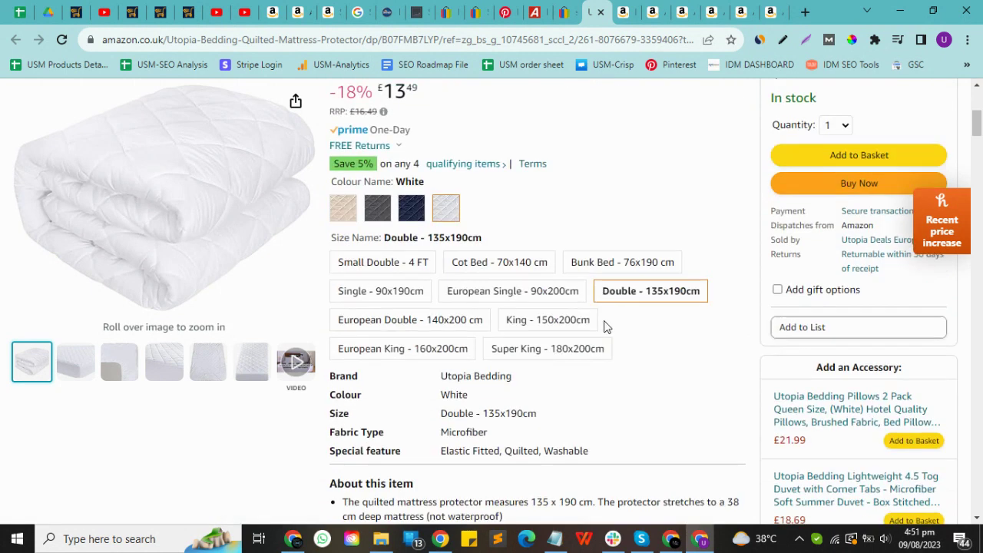
left_click_drag(641, 340, 358, 264)
left_click(685, 350)
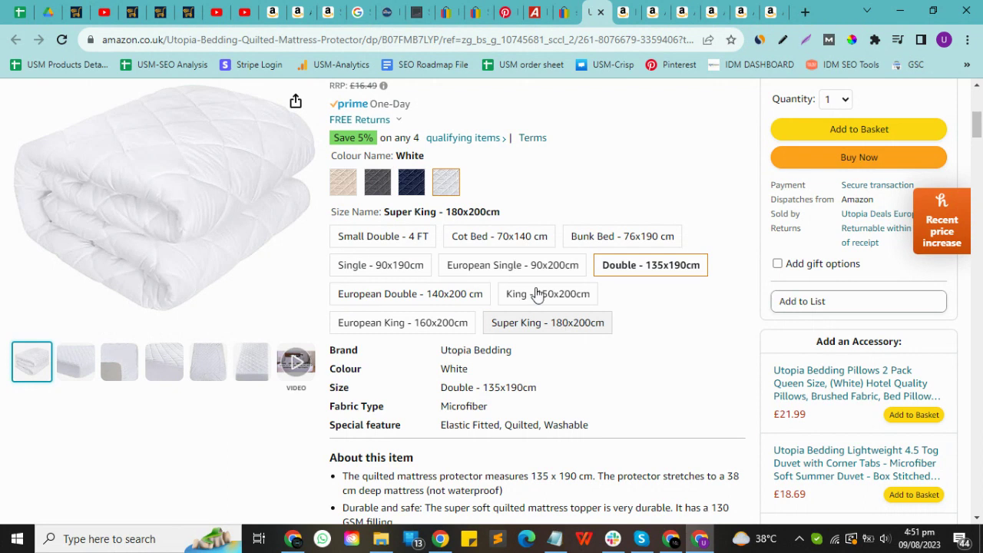
left_click(601, 13)
Step: Compare the size options and prices of the MightySoft mattress topper on Amazon, and close its page
scroll(553, 329, "down", 6)
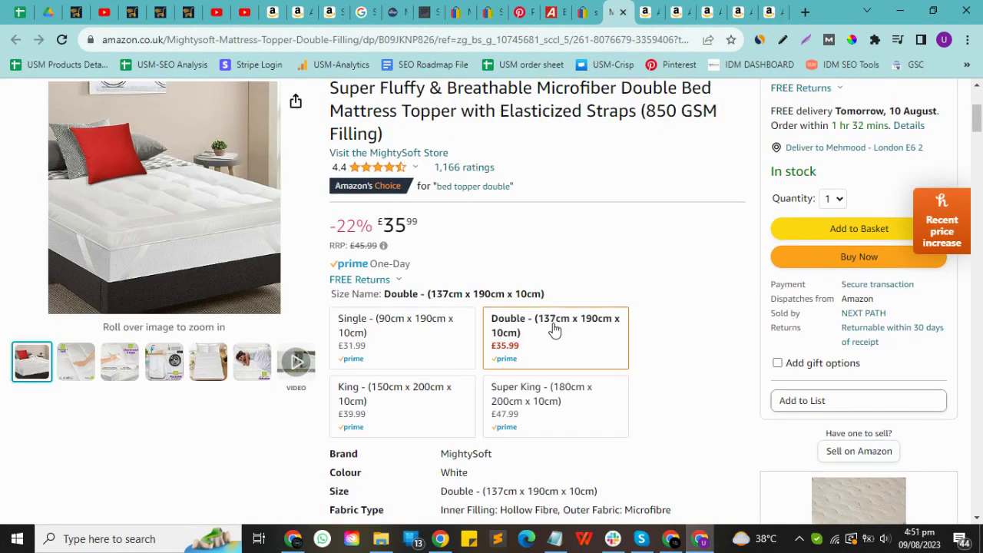
scroll(555, 329, "up", 2)
left_click(407, 277)
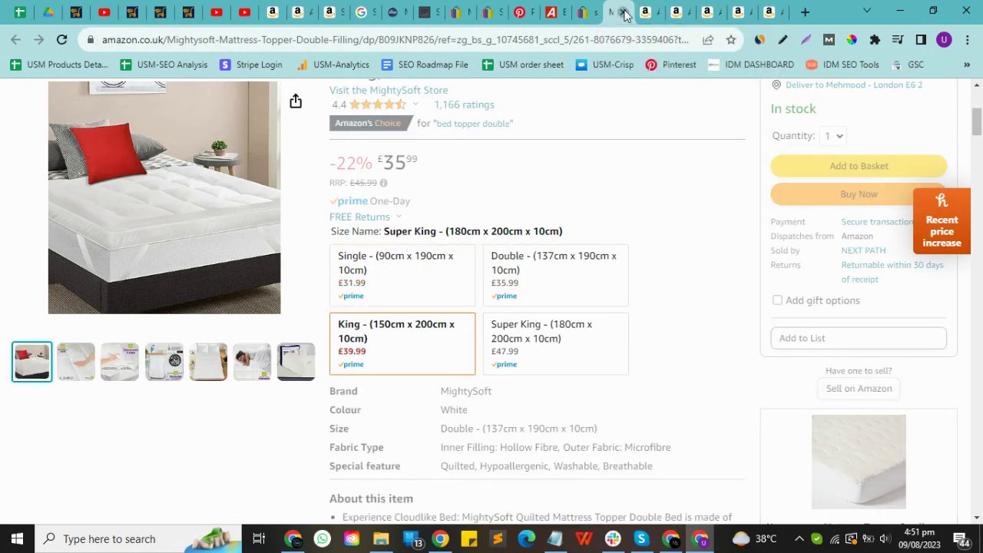
left_click(623, 13)
Step: Open the Personalised Dustbin Sticker Pack of 4 from Amazon's top-rated home accessories and choose its House Number & Street Name style
scroll(657, 311, "down", 6)
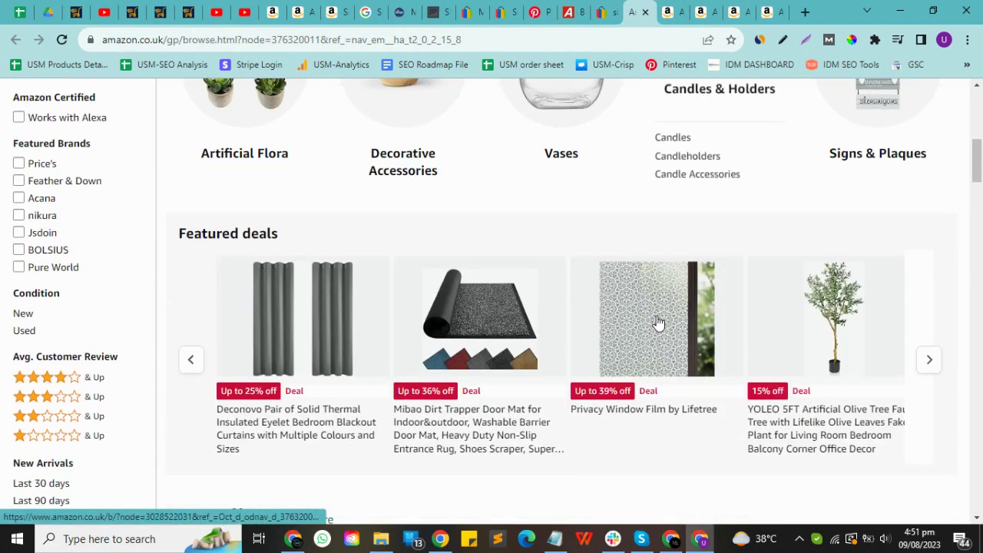
scroll(657, 322, "down", 9)
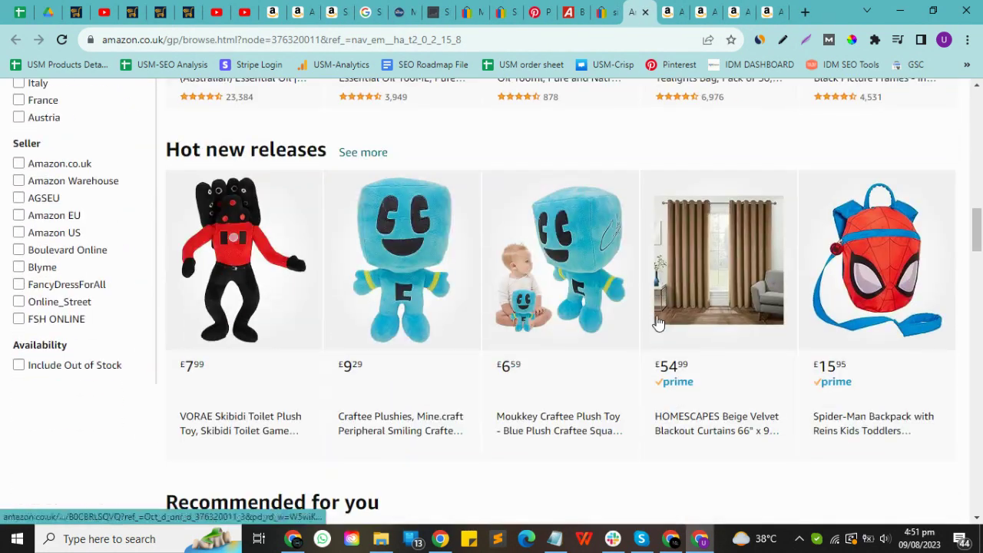
scroll(659, 323, "down", 4)
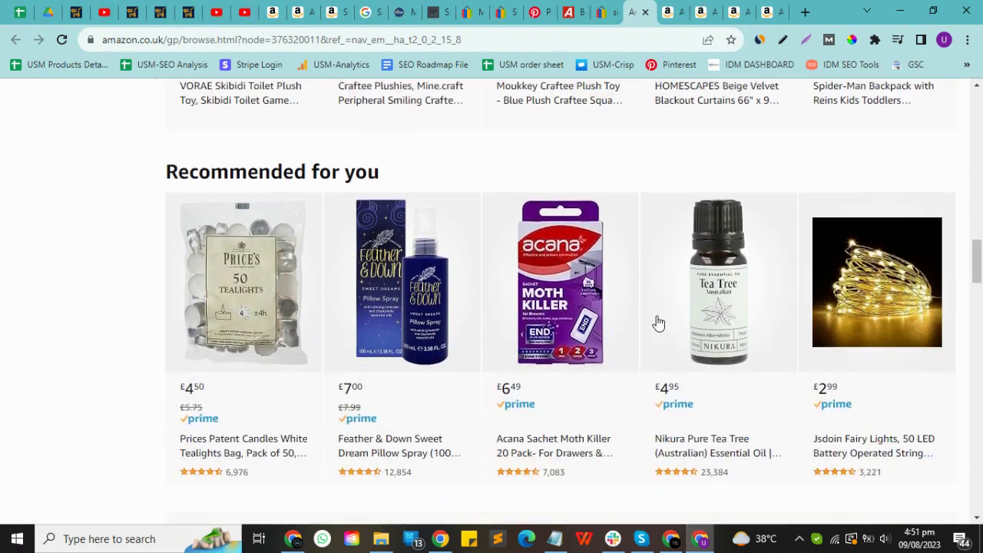
scroll(659, 323, "down", 6)
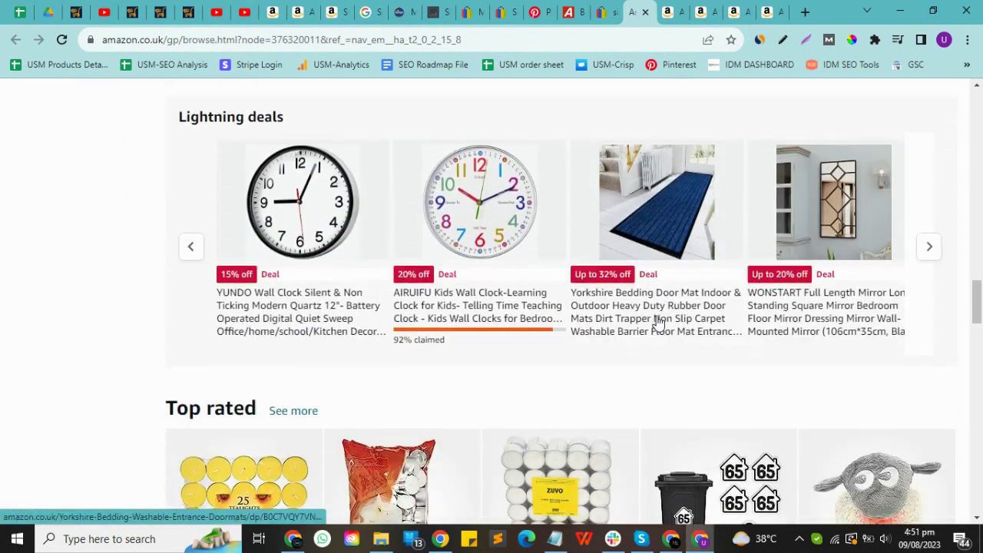
scroll(391, 432, "down", 3)
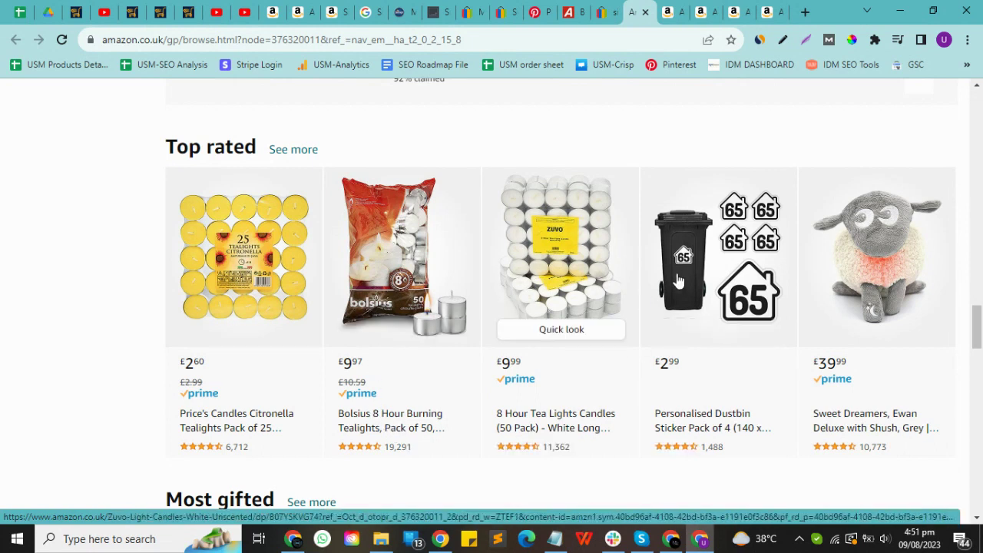
left_click(682, 185)
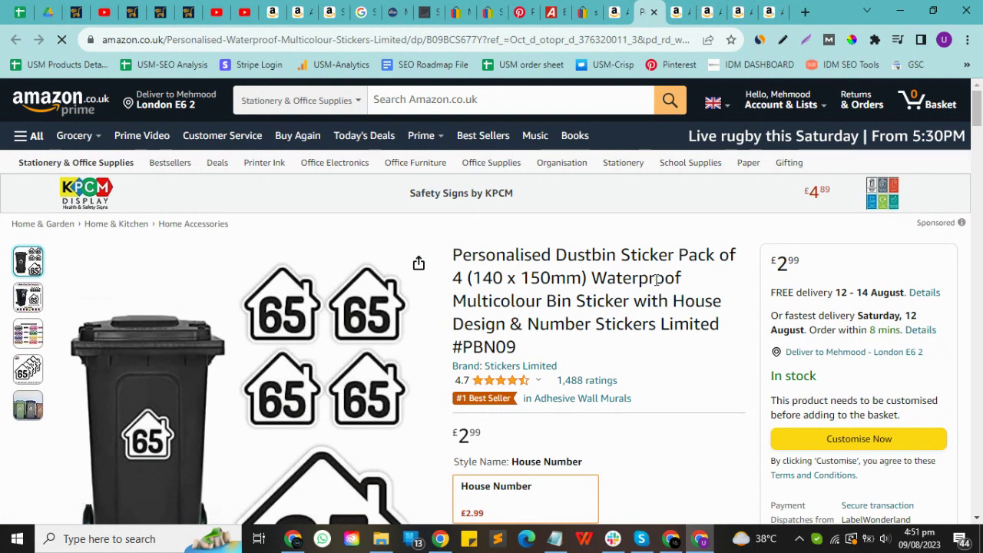
scroll(657, 279, "down", 5)
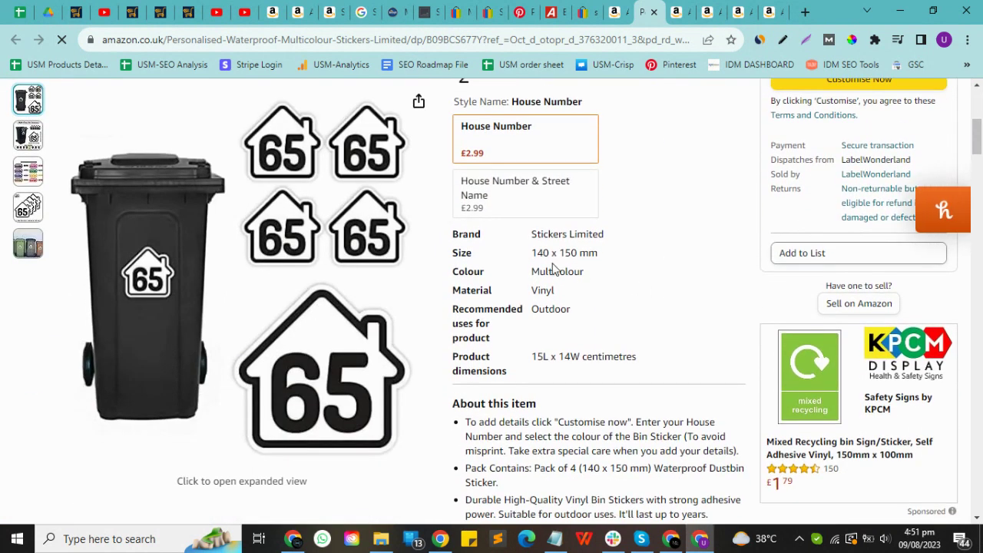
left_click(575, 174)
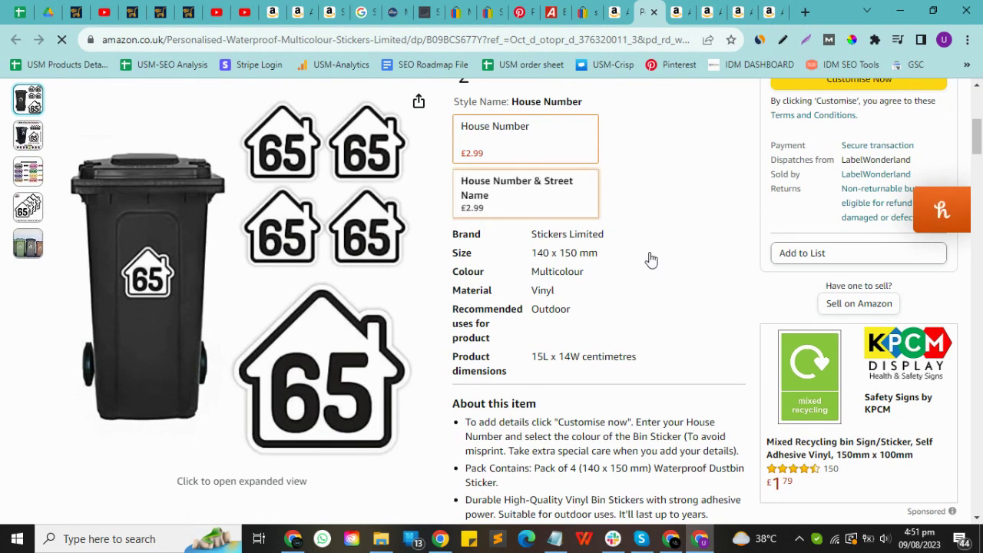
Step: Examine the dustbin sticker pack's price, seller and style details on Amazon, and close its page
scroll(652, 259, "down", 3)
scroll(654, 279, "up", 4)
scroll(653, 281, "down", 5)
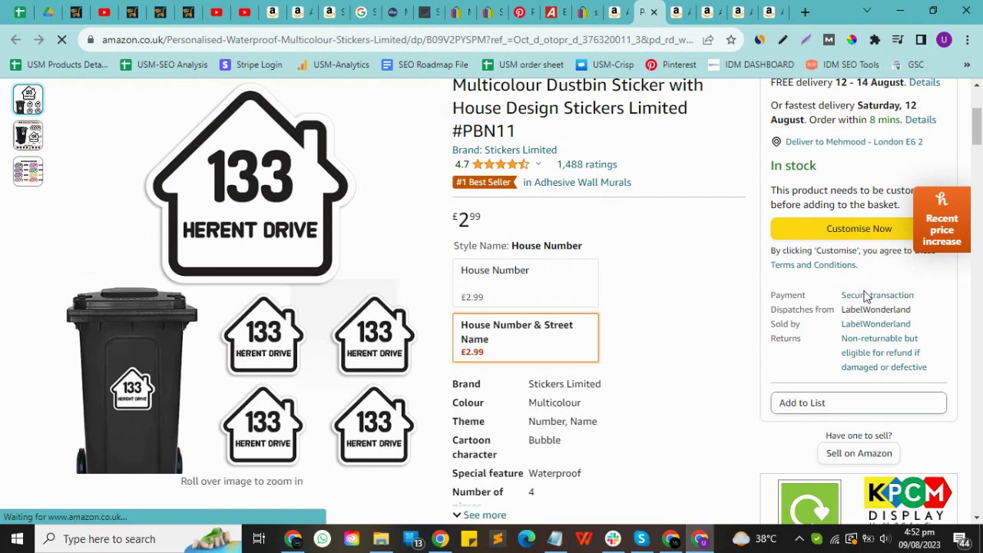
left_click(655, 12)
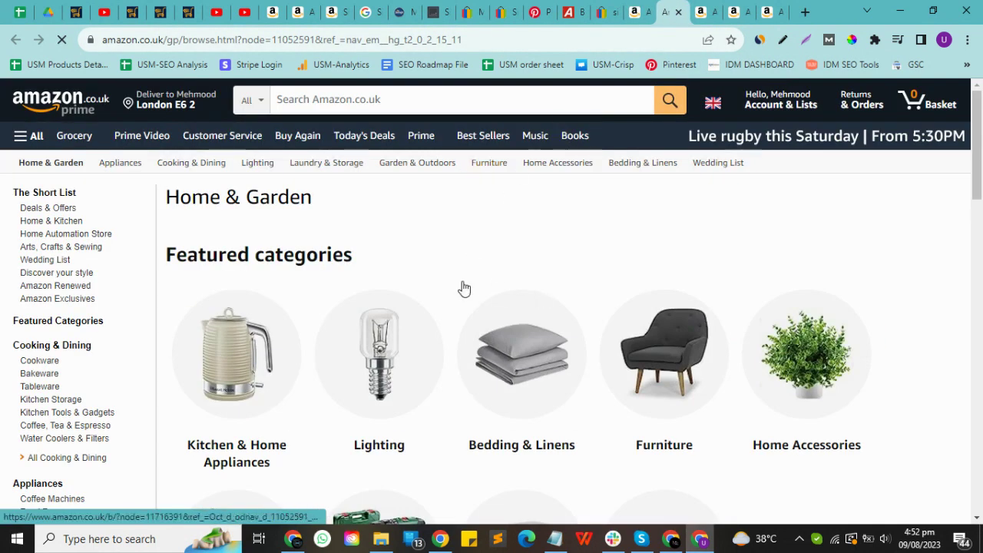
Step: Open the BRITA MAXTRA+ water filter and Earth Rated dog poo bags from Home & Garden best sellers in separate tabs, and show the BRITA page
scroll(570, 324, "down", 3)
scroll(570, 324, "down", 5)
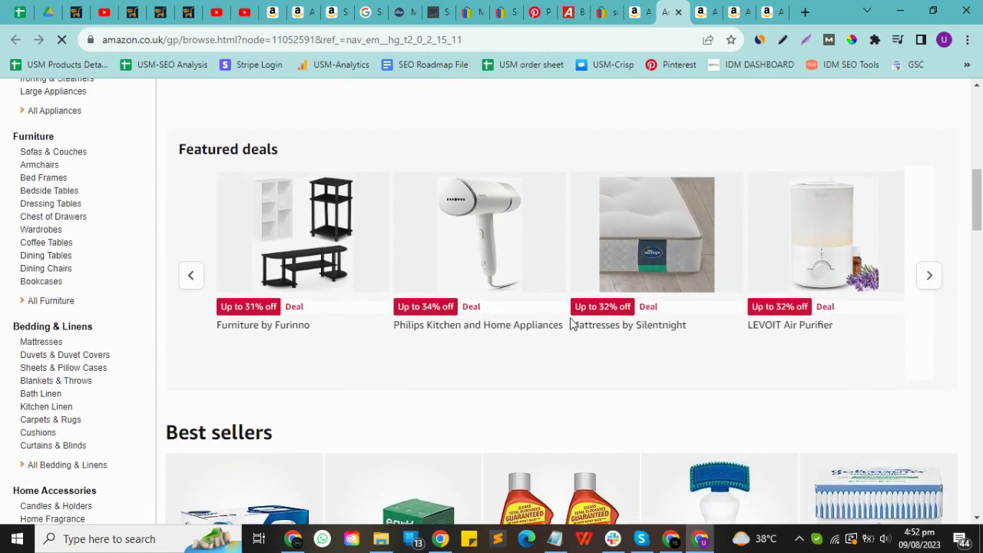
scroll(570, 324, "down", 4)
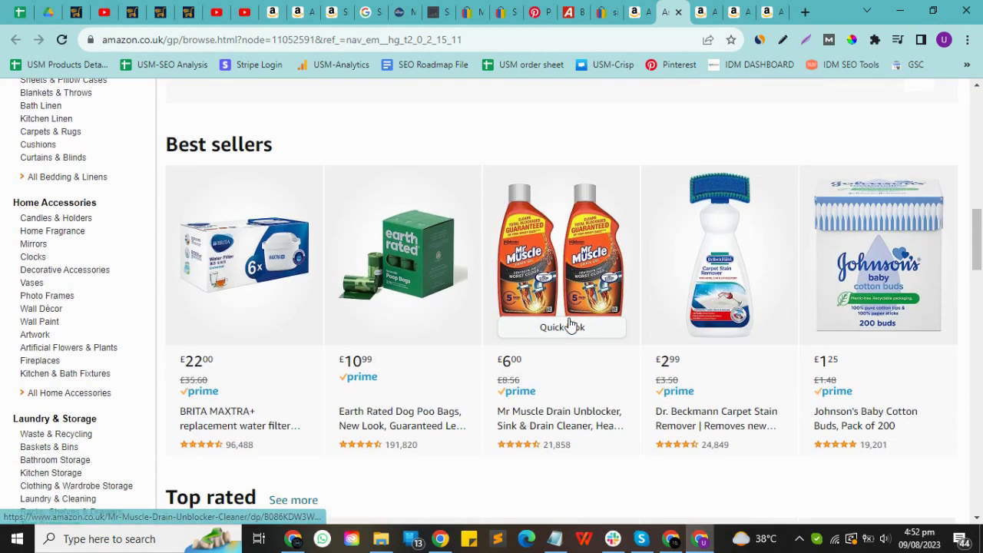
middle_click(244, 232)
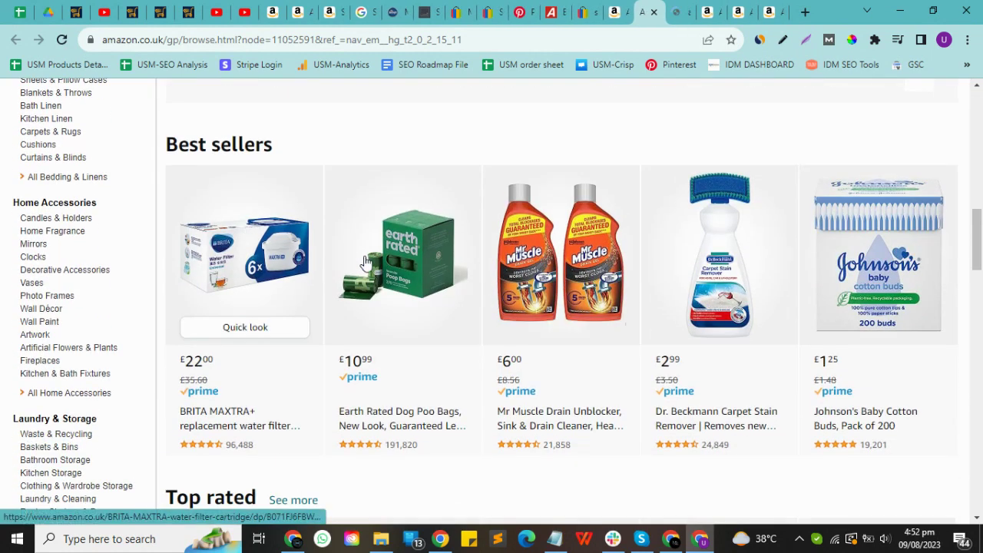
middle_click(386, 264)
key("ctrl+Tab")
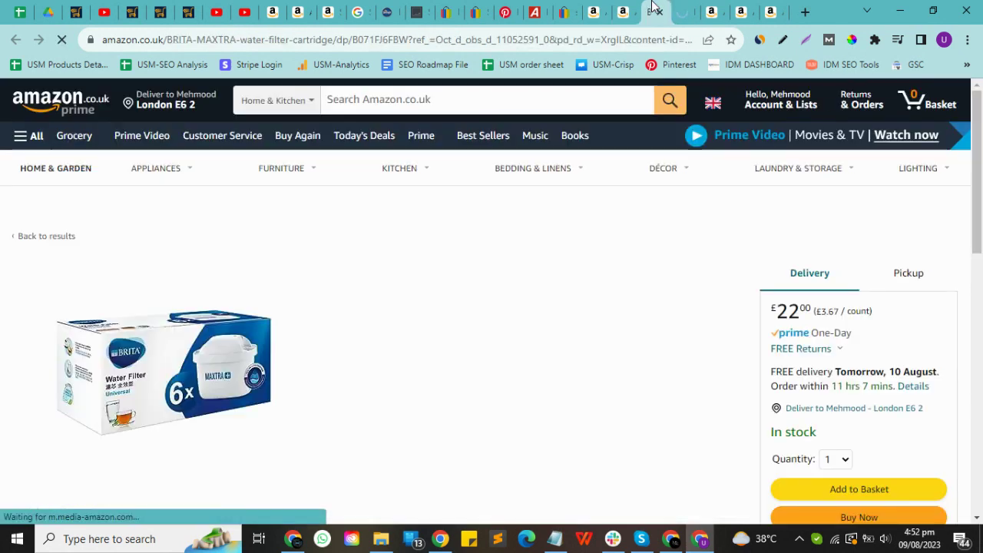
Step: Examine the BRITA MAXTRA+ cartridges' price, seller and pack options, and check the new and used offers from other sellers
scroll(693, 388, "down", 2)
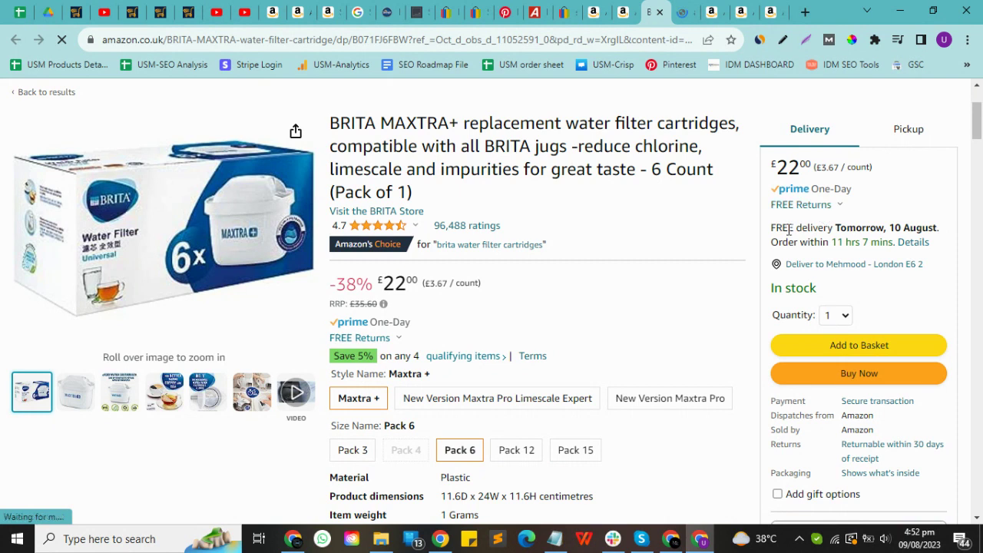
scroll(831, 230, "down", 2)
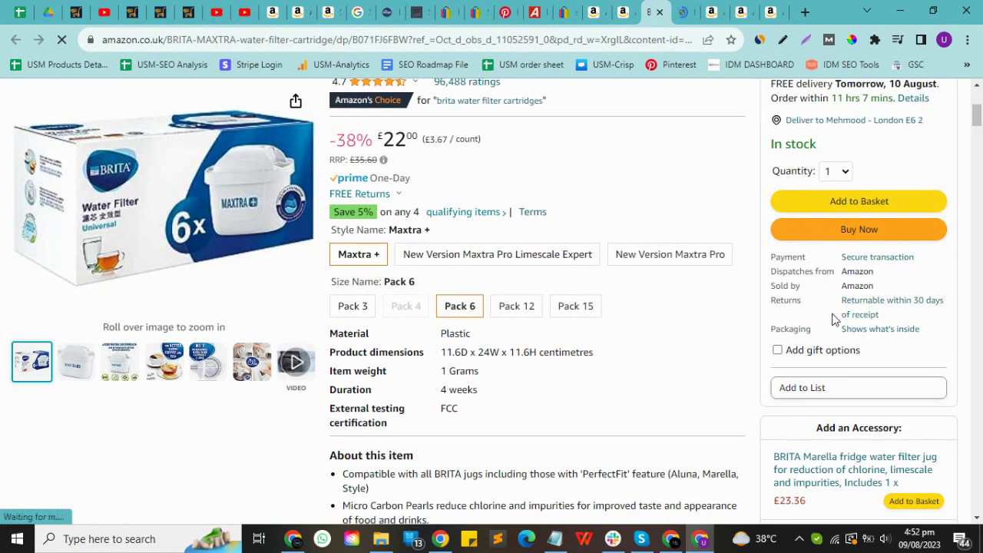
scroll(833, 319, "down", 6)
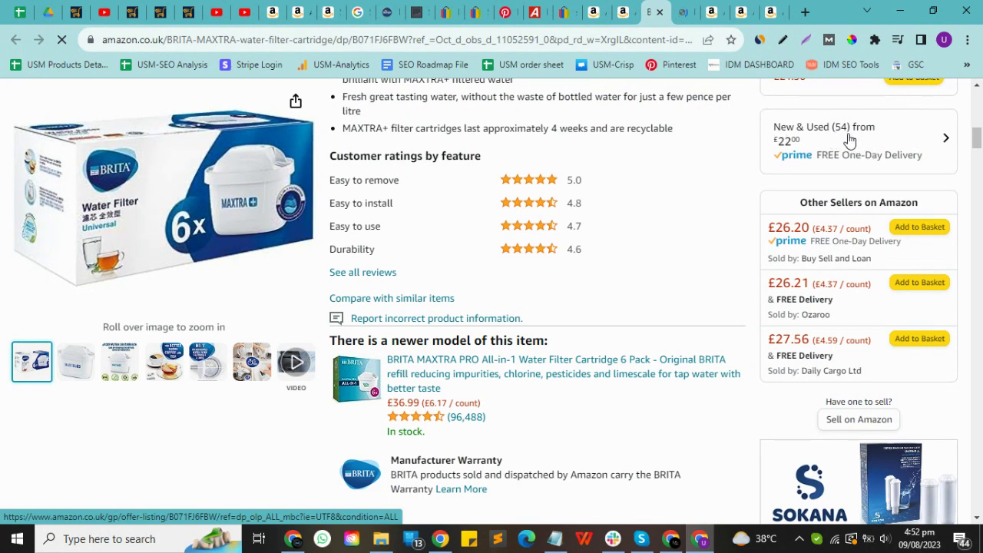
left_click(849, 139)
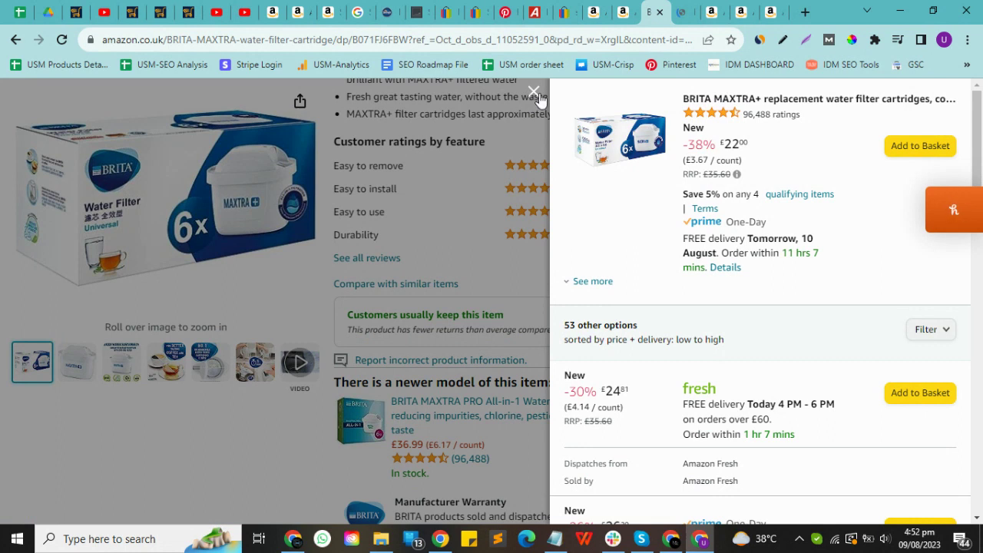
left_click(532, 93)
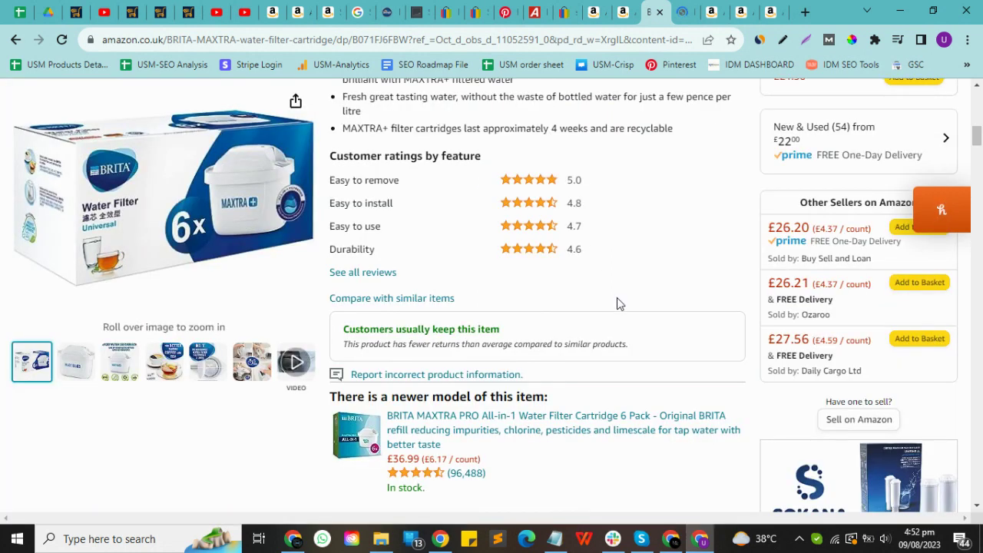
scroll(617, 298, "up", 5)
scroll(617, 297, "up", 6)
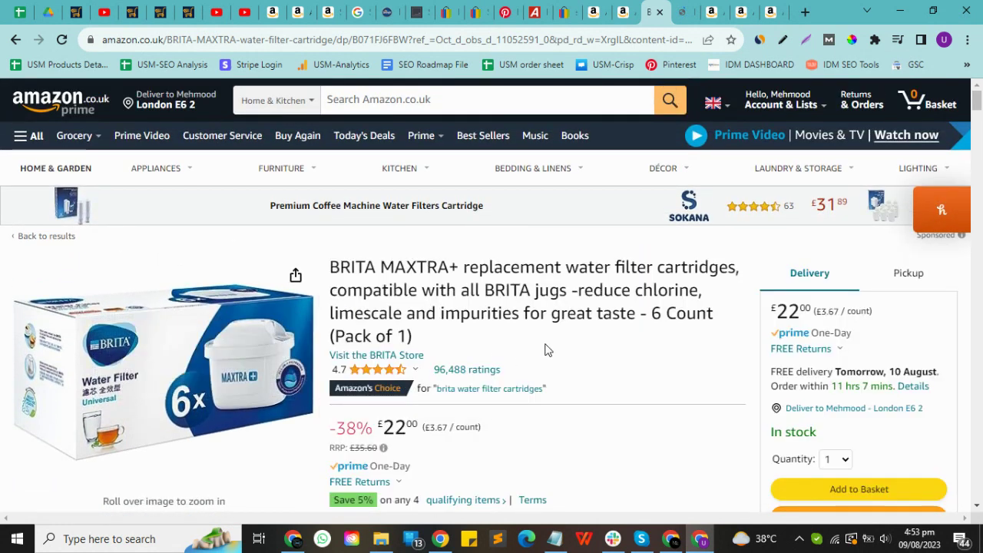
scroll(545, 349, "down", 2)
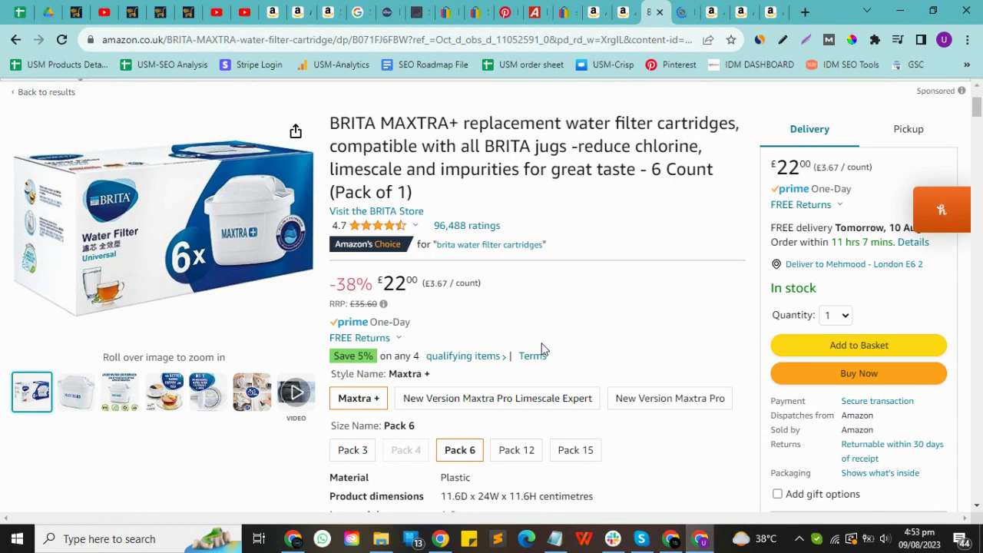
scroll(538, 345, "up", 2)
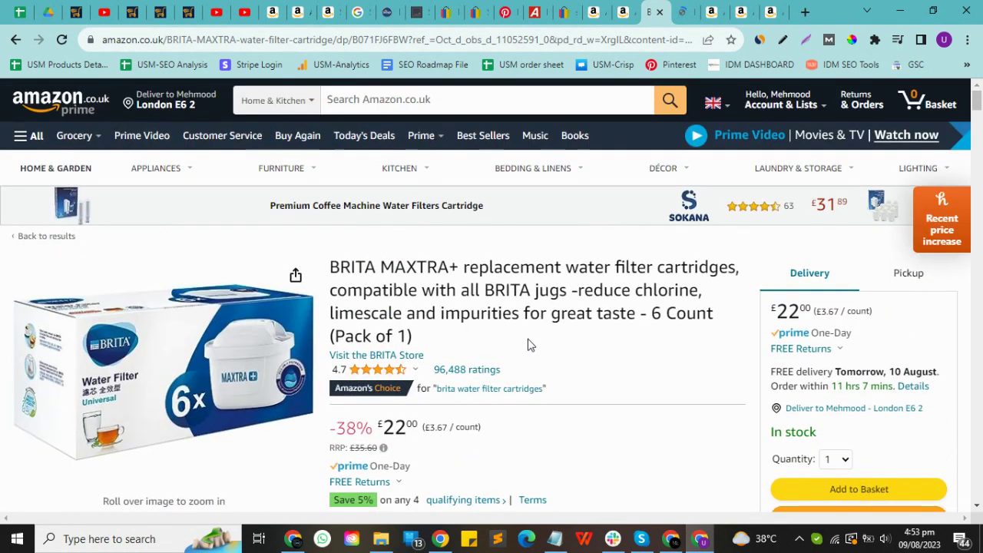